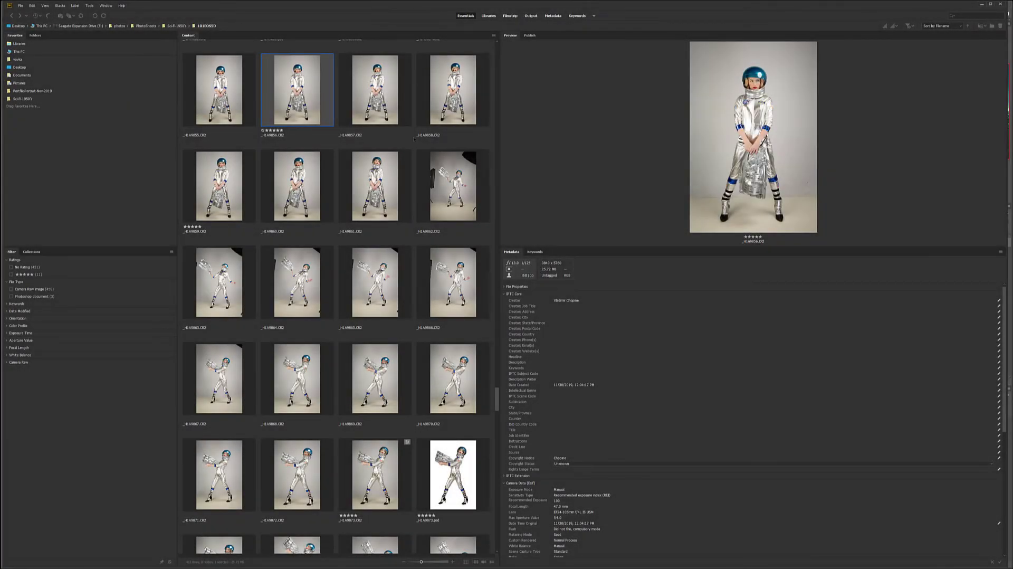
Browse the photo shoot's thumbnails and open the five-star photo of the astronaut holding the silver jetpack in Camera Raw.
drag(496, 395, 472, 393)
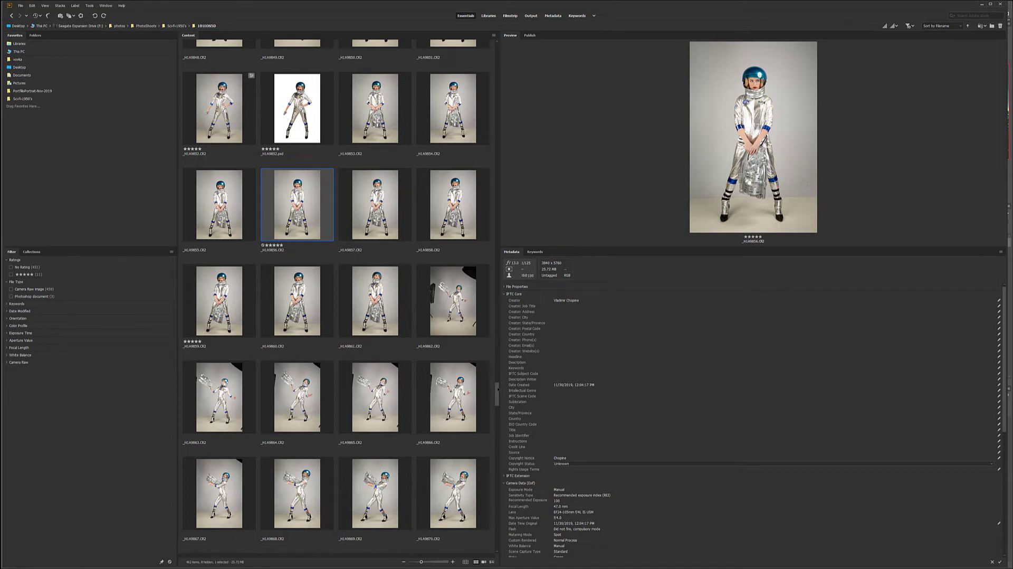
drag(497, 389, 472, 44)
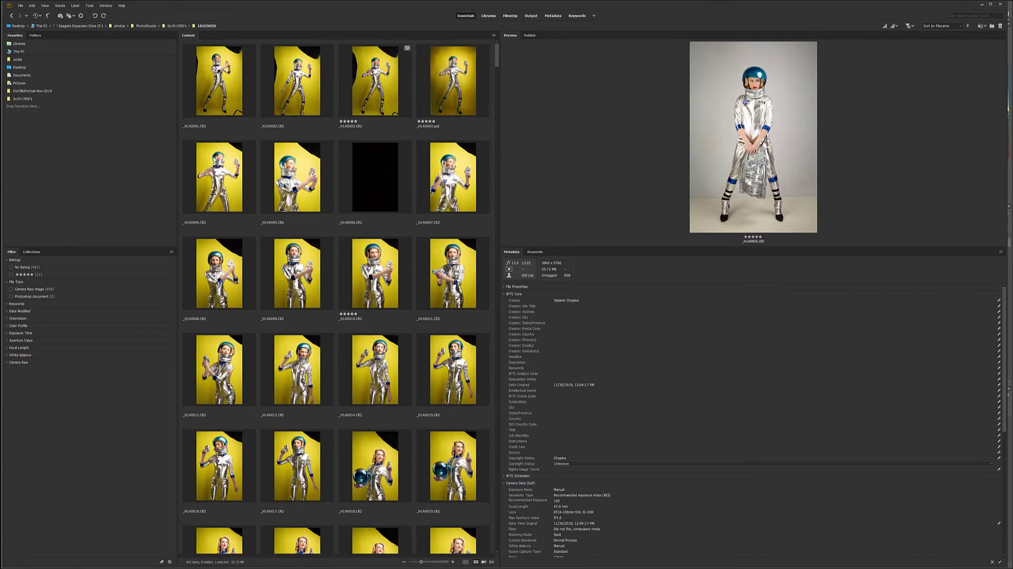
drag(497, 60, 504, 179)
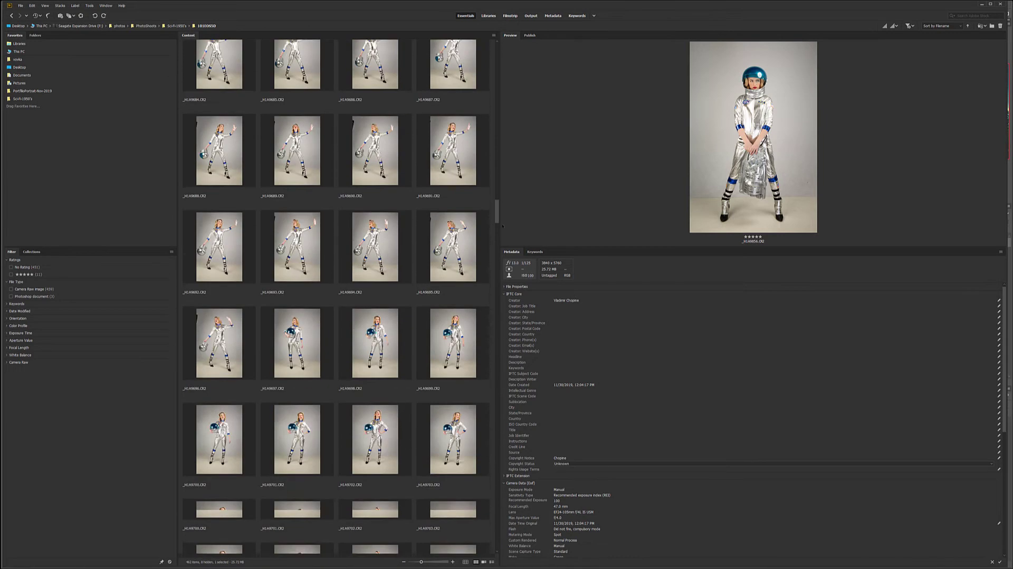
drag(496, 241, 480, 396)
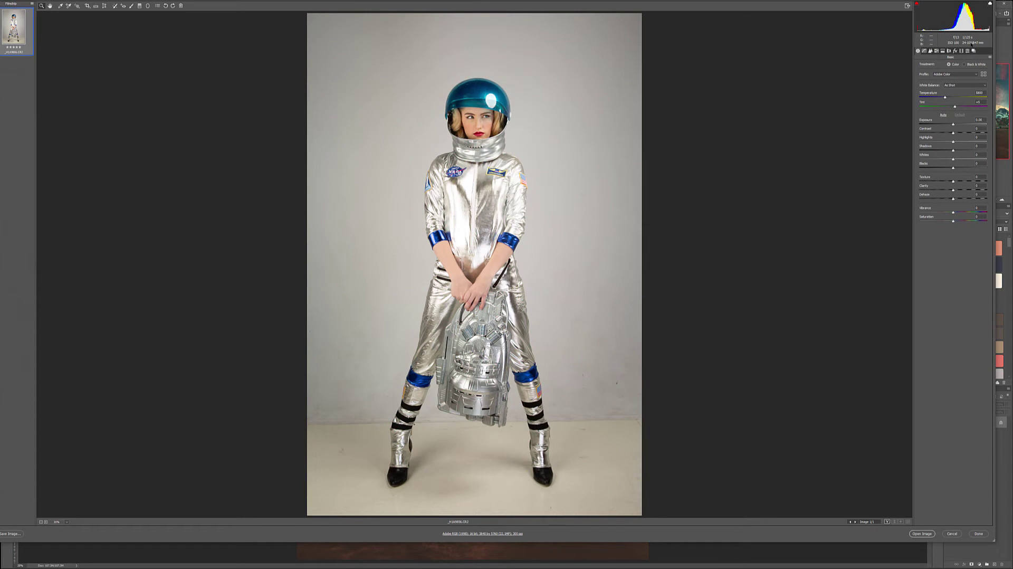
Turn on Remove Chromatic Aberration in the lens corrections and leave profile corrections disabled.
click(949, 51)
click(943, 74)
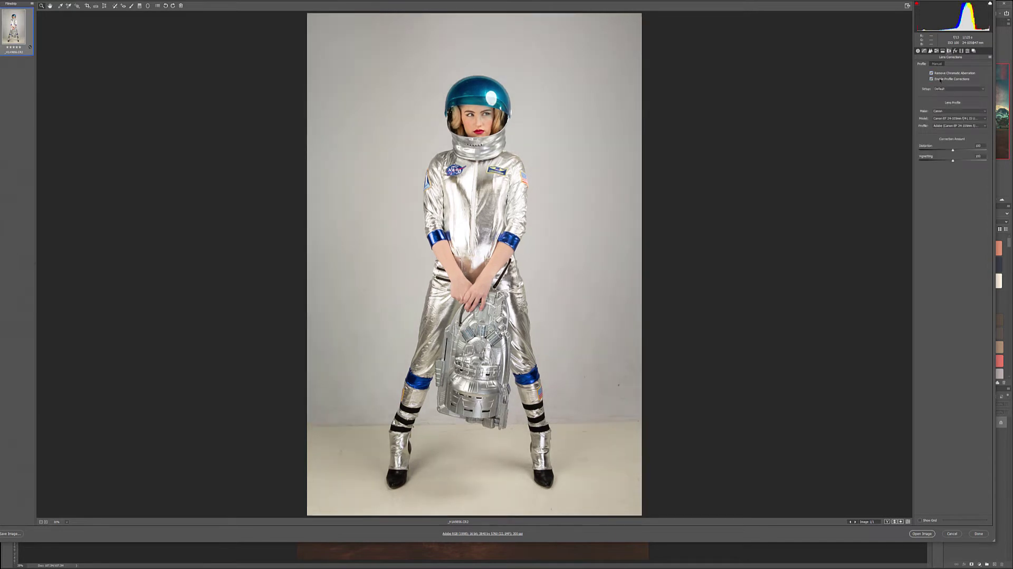
click(939, 80)
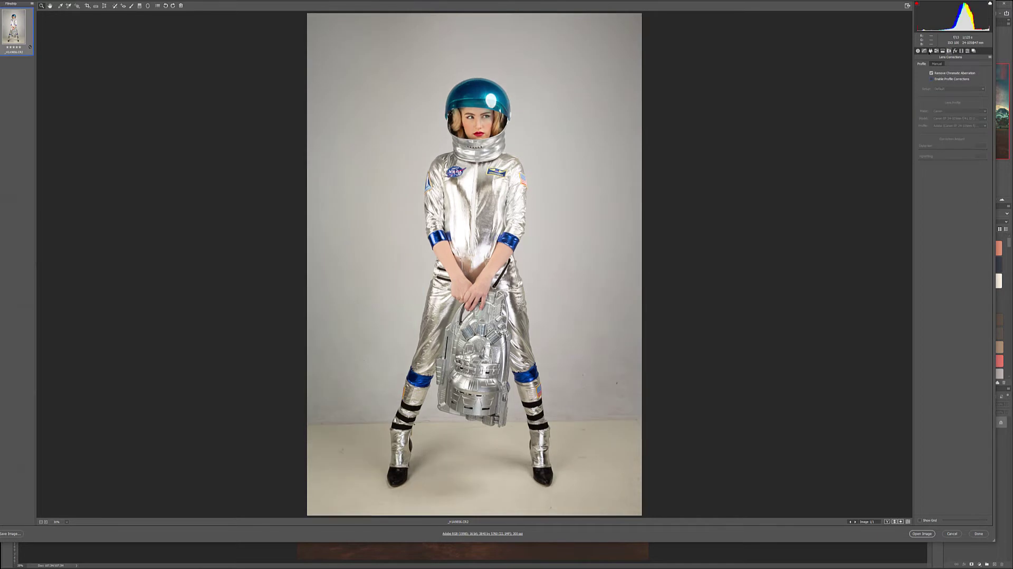
Raise the sharpening amount and inspect the astronaut's helmet and suit up close.
click(930, 51)
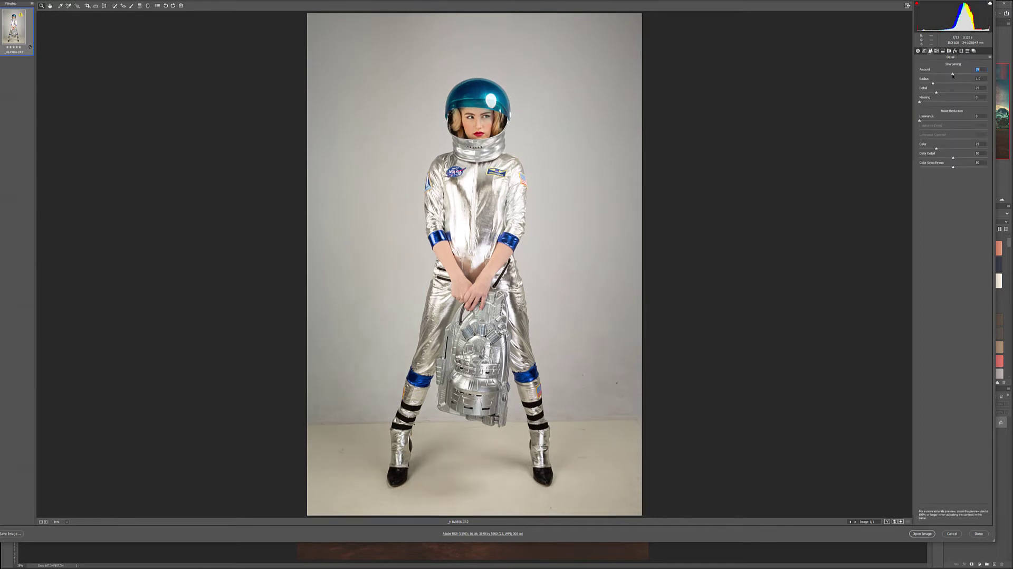
drag(484, 91, 552, 182)
drag(471, 264, 463, 167)
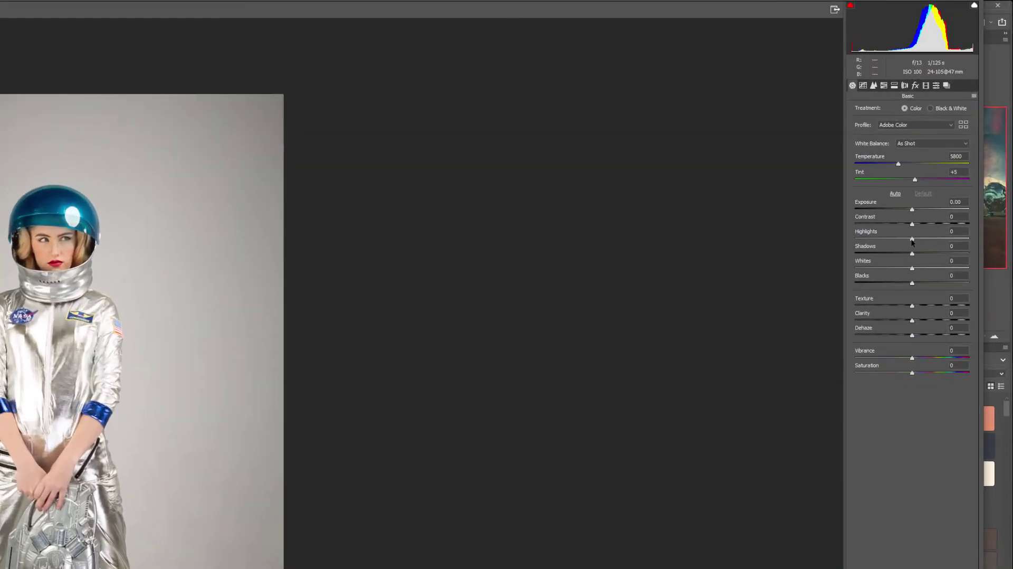
Set Highlights to -86 and Shadows to +13, and adjust HSL luminance to Oranges +5, Yellows +18 and slightly darker Blues.
mouse_move(912, 242)
mouse_down()
mouse_move(859, 241)
mouse_move(892, 239)
mouse_move(863, 239)
mouse_move(919, 254)
mouse_up()
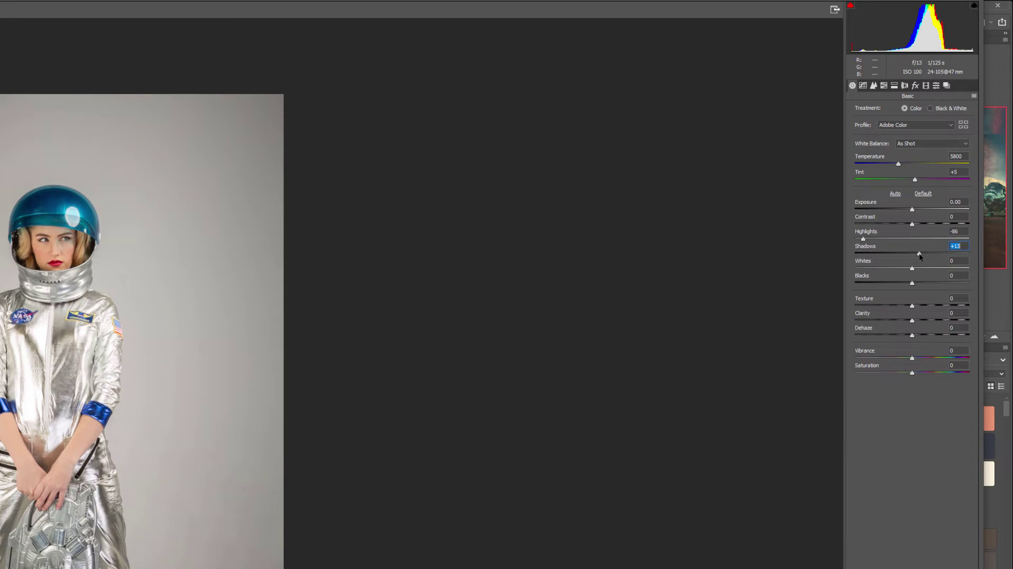
click(883, 86)
click(919, 108)
mouse_move(912, 157)
mouse_down()
mouse_move(944, 158)
mouse_move(899, 162)
mouse_move(934, 171)
mouse_move(922, 173)
mouse_up()
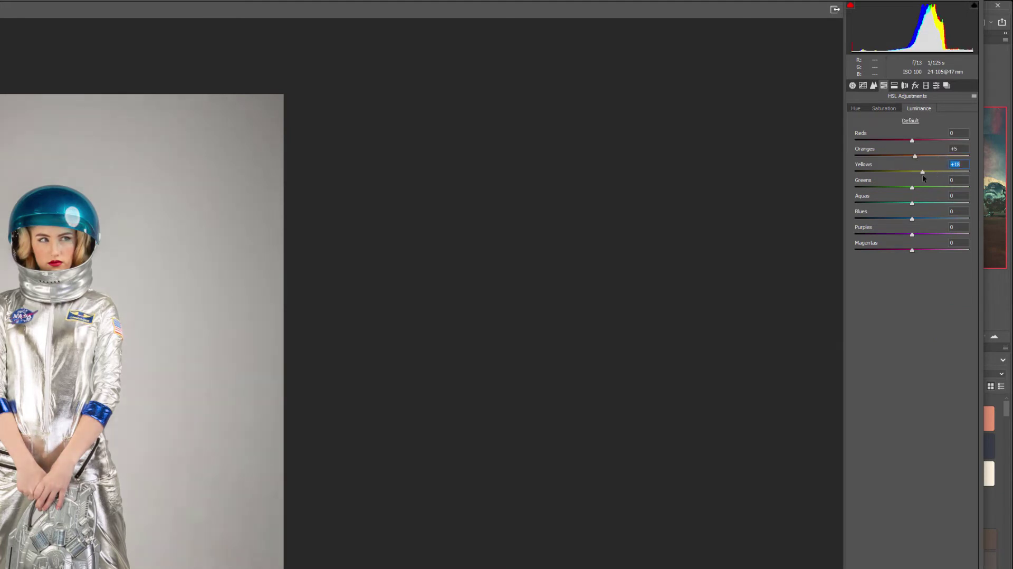
mouse_move(911, 219)
mouse_down()
mouse_move(990, 223)
mouse_move(835, 219)
mouse_move(899, 227)
mouse_move(914, 212)
mouse_up()
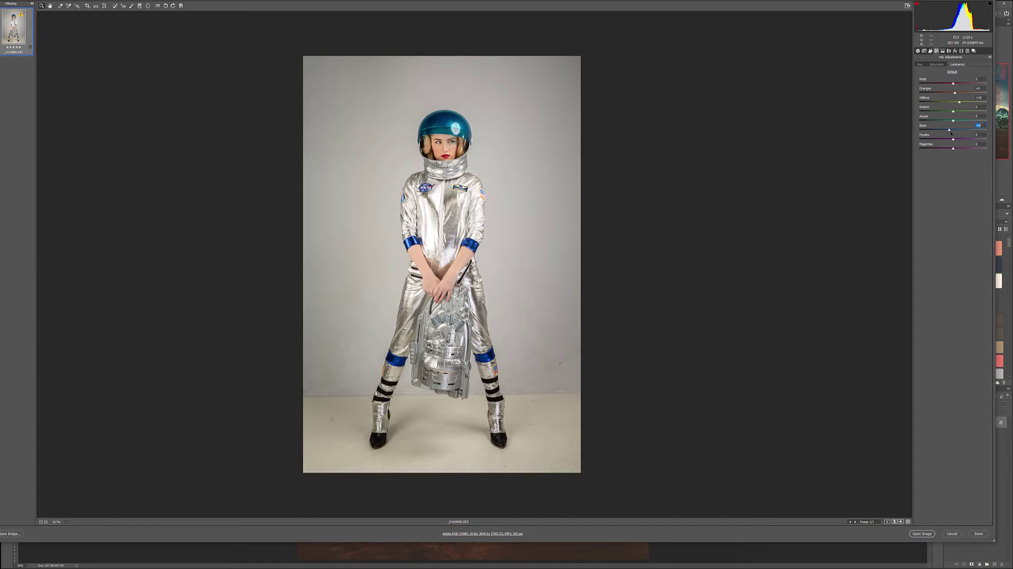
Open the adjusted raw image in Photoshop and duplicate the Background layer.
click(918, 534)
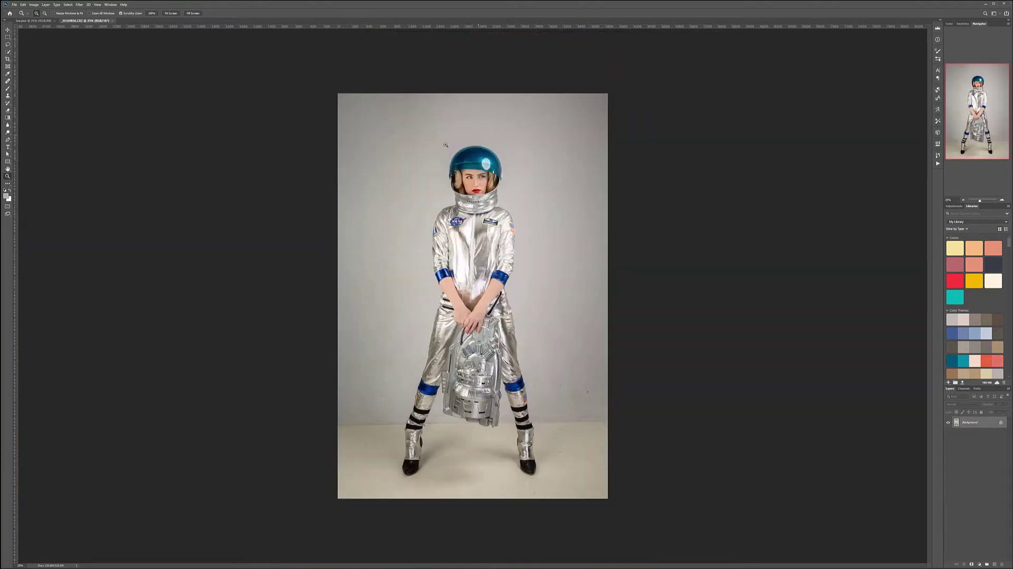
drag(981, 421, 994, 564)
Start a Pen tool path along the blue helmet's outer edge, from the dome down to the visor's lower tip.
key(p)
scroll(449, 143, up, 6)
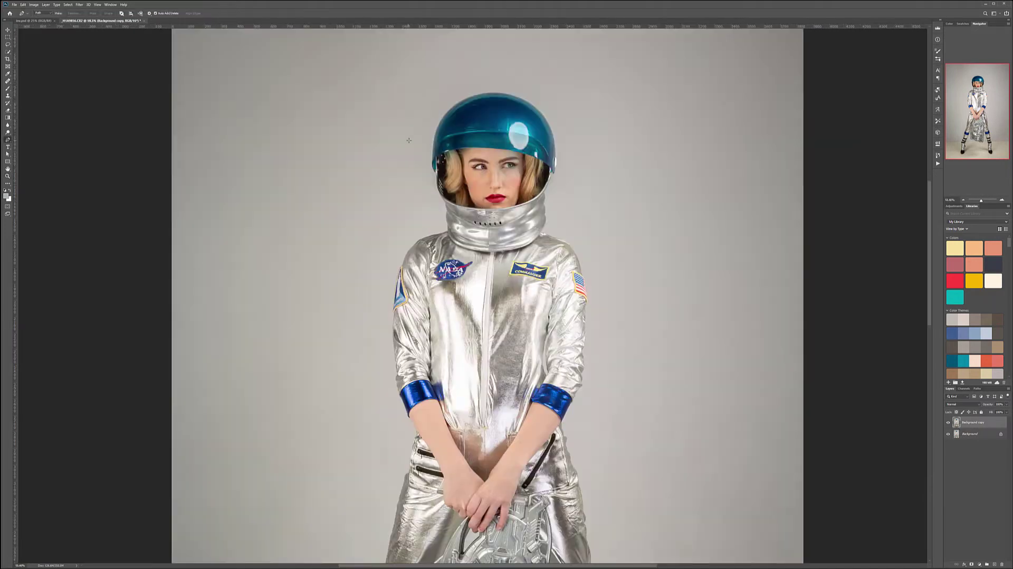
scroll(443, 127, up, 3)
scroll(480, 118, up, 3)
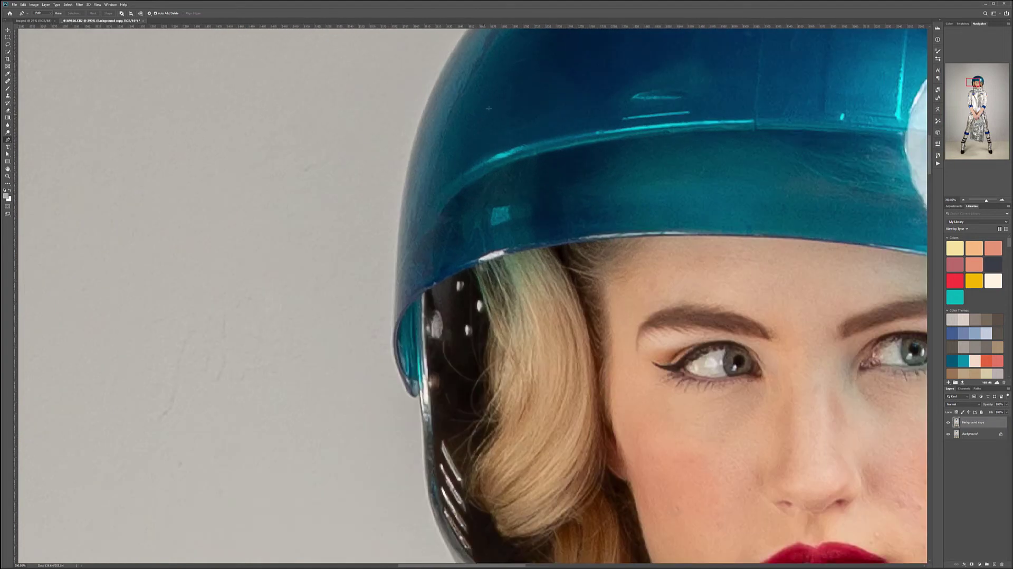
drag(504, 59, 514, 294)
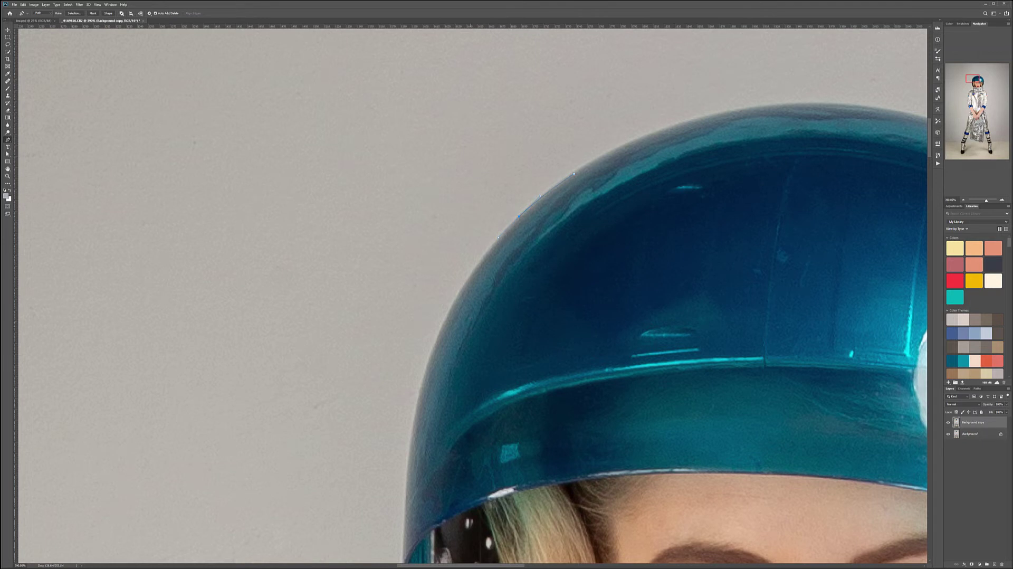
scroll(460, 304, up, 2)
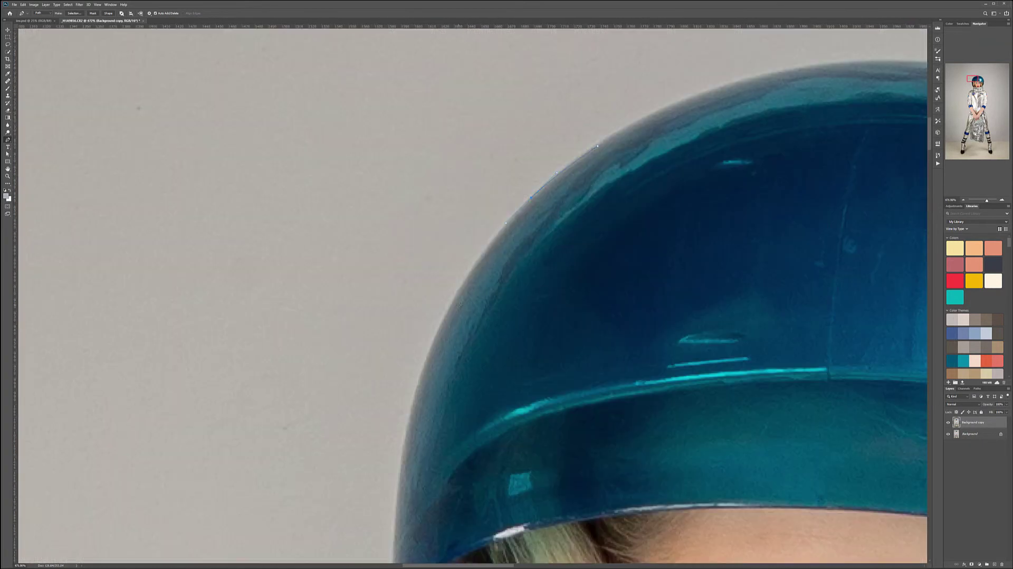
drag(460, 305, 540, 165)
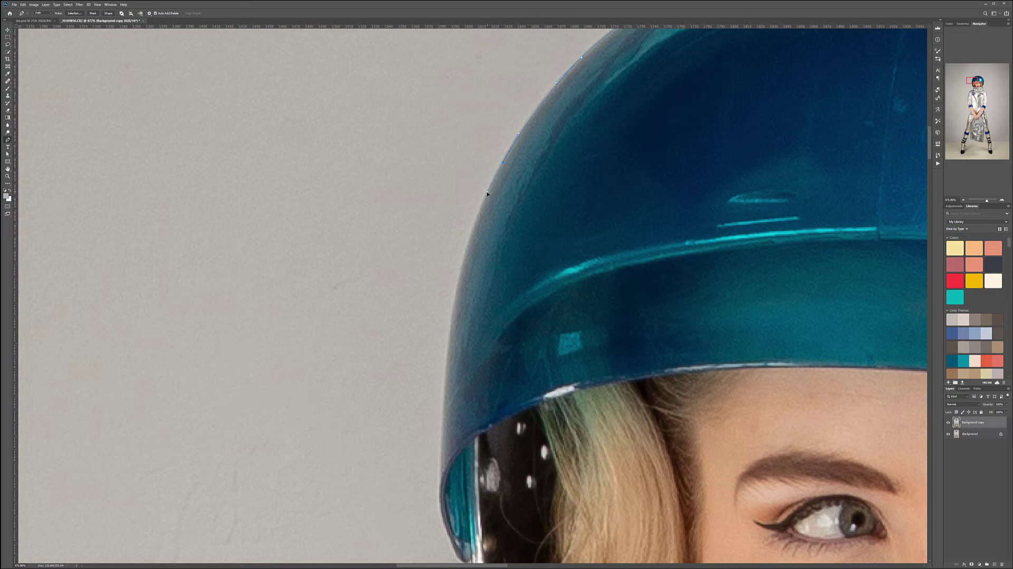
mouse_move(485, 197)
mouse_down()
mouse_move(499, 158)
mouse_move(491, 190)
mouse_up()
drag(456, 289, 452, 309)
drag(444, 402, 518, 223)
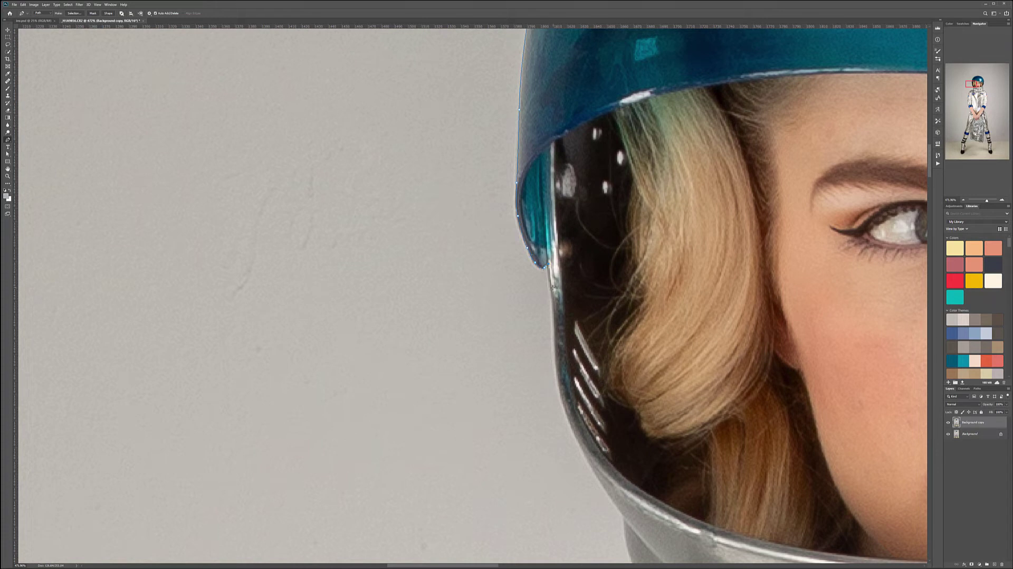
Continue the path down the helmet's metal rim and around the silver neck collar to where it meets the shoulder.
drag(551, 289, 551, 304)
drag(553, 349, 555, 369)
drag(605, 376, 497, 111)
click(511, 131)
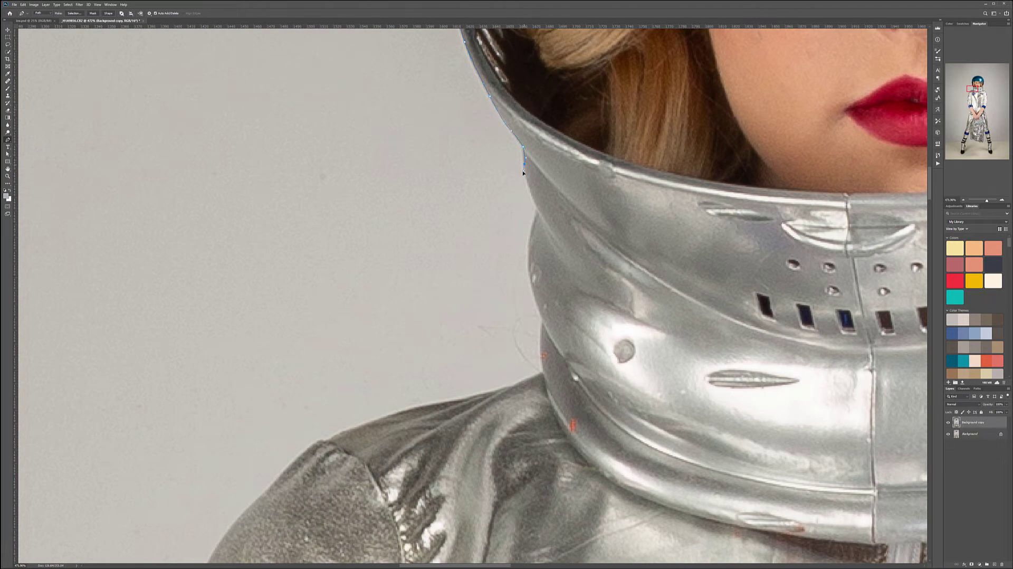
click(530, 193)
click(536, 210)
click(530, 240)
click(530, 280)
click(536, 304)
drag(550, 338, 560, 157)
click(551, 165)
click(553, 192)
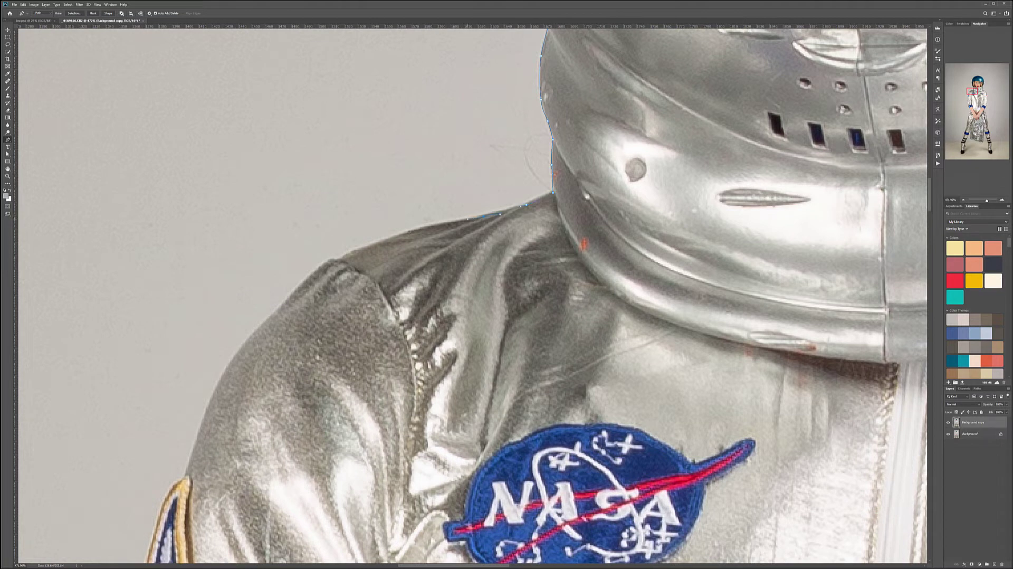
Trace the path over the shoulder seam and down the outside of the upper sleeve.
click(339, 260)
drag(347, 272, 516, 200)
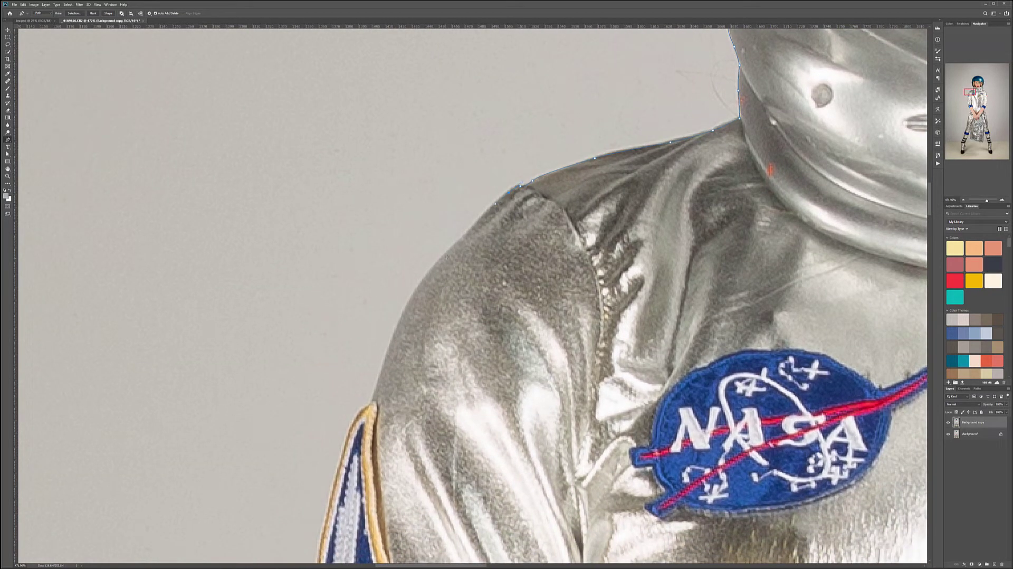
drag(446, 253, 432, 264)
drag(395, 327, 582, 84)
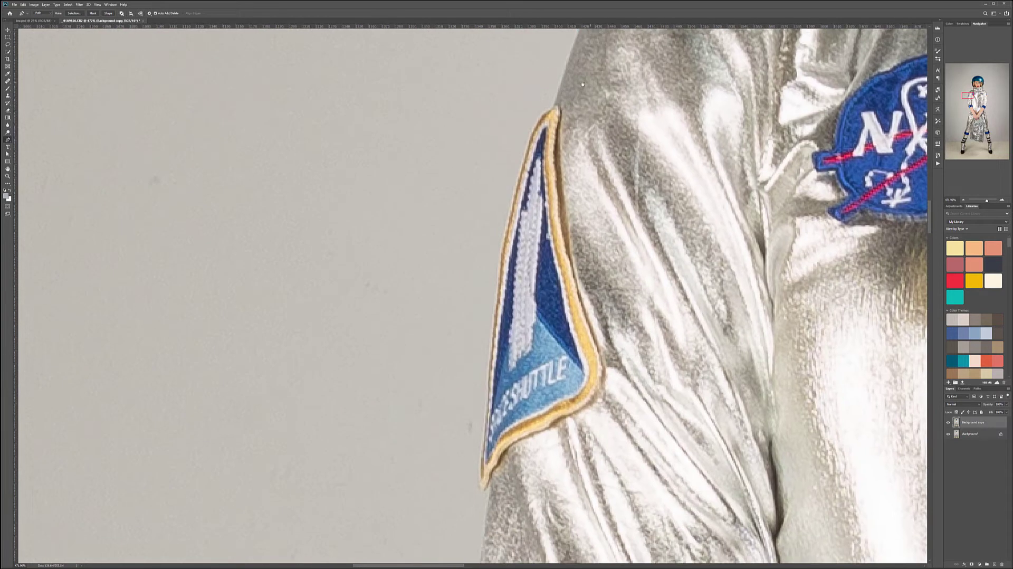
Extend the path along the outer edge of the space shuttle patch to its bottom corner.
click(562, 82)
click(547, 110)
click(505, 238)
click(486, 432)
click(481, 482)
drag(503, 500, 559, 140)
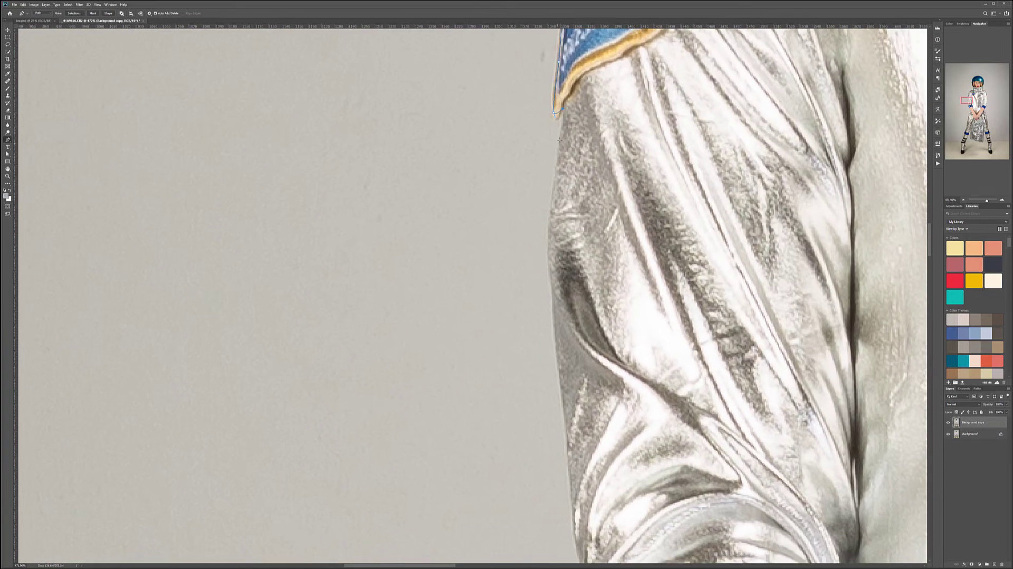
Continue the path down the outer edge of the silver sleeve below the patch toward the blue cuff.
click(559, 136)
drag(547, 235, 547, 253)
drag(556, 352, 560, 380)
drag(585, 493, 544, 184)
click(534, 184)
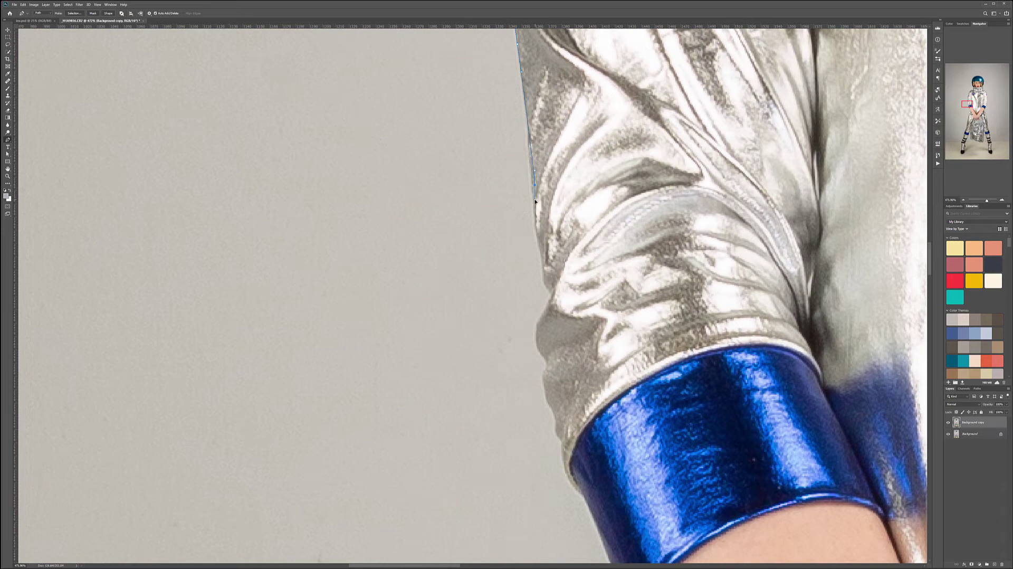
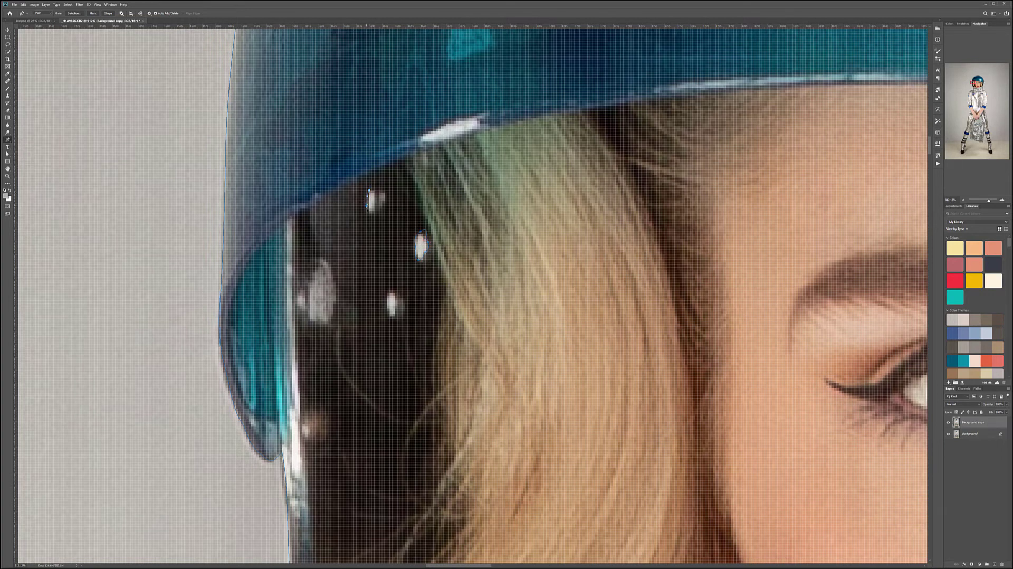
Outline the small holes and slits in the side of the helmet with separate subpaths.
click(373, 214)
drag(415, 444, 413, 156)
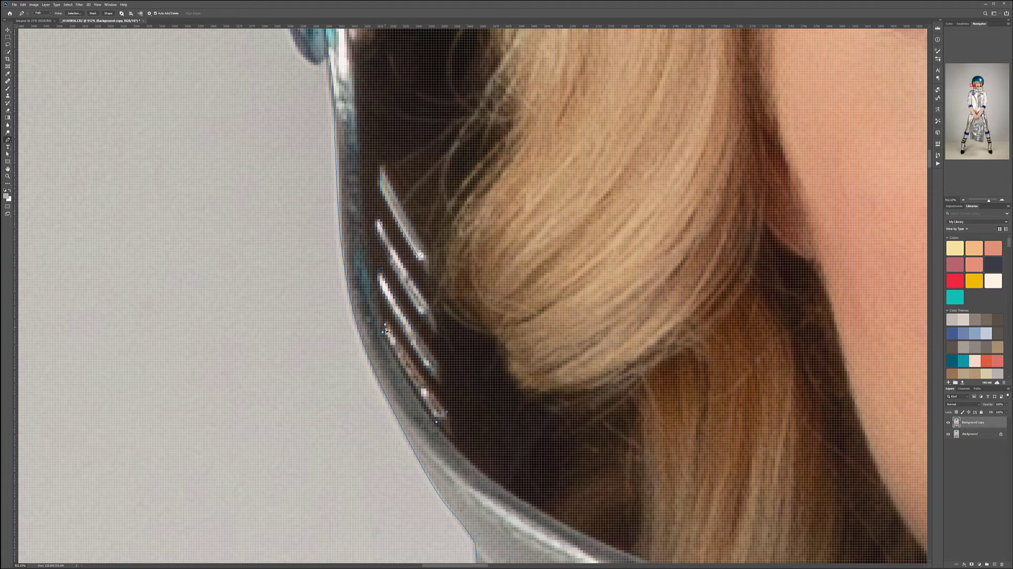
scroll(505, 389, down, 10)
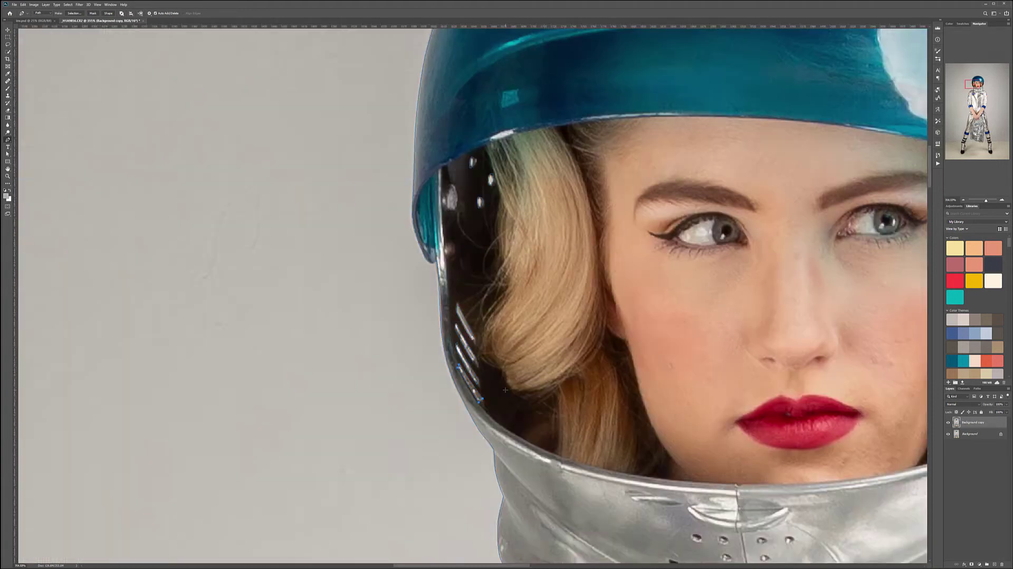
Trace a four-sided subpath around the narrow see-through gap beside the rod on the jetpack's edge.
scroll(662, 500, down, 20)
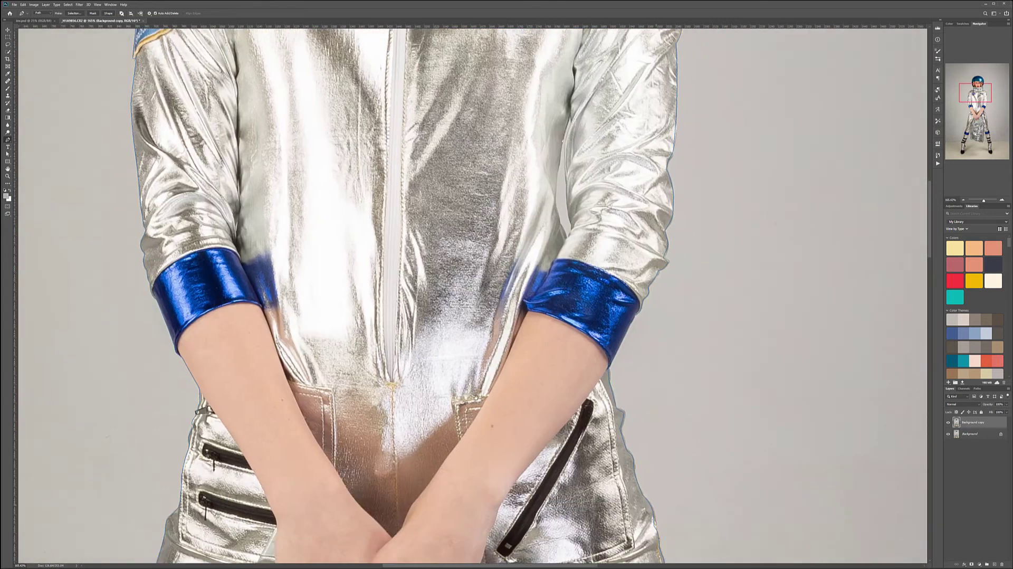
scroll(463, 301, down, 10)
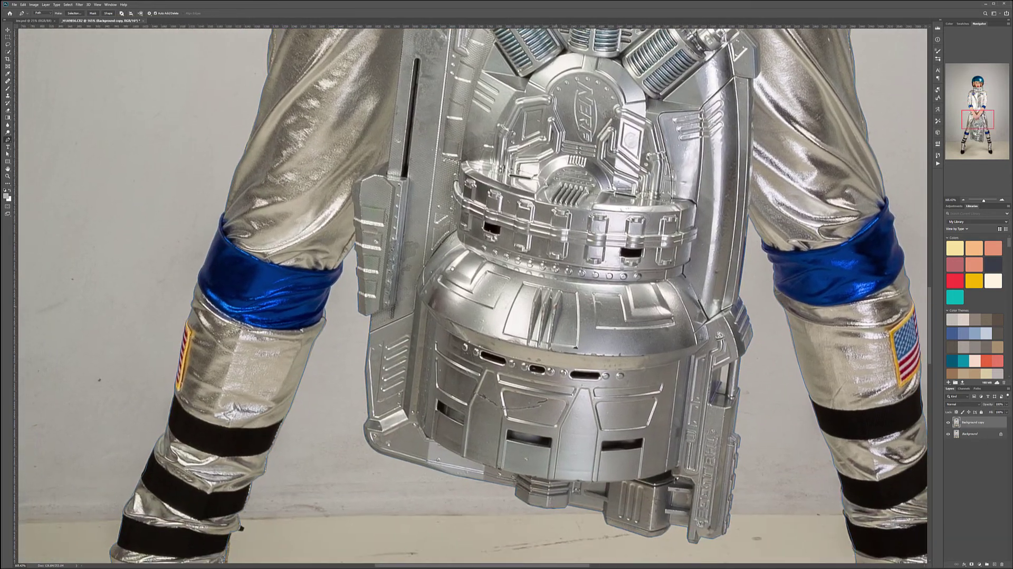
scroll(463, 301, right, 5)
scroll(458, 266, up, 8)
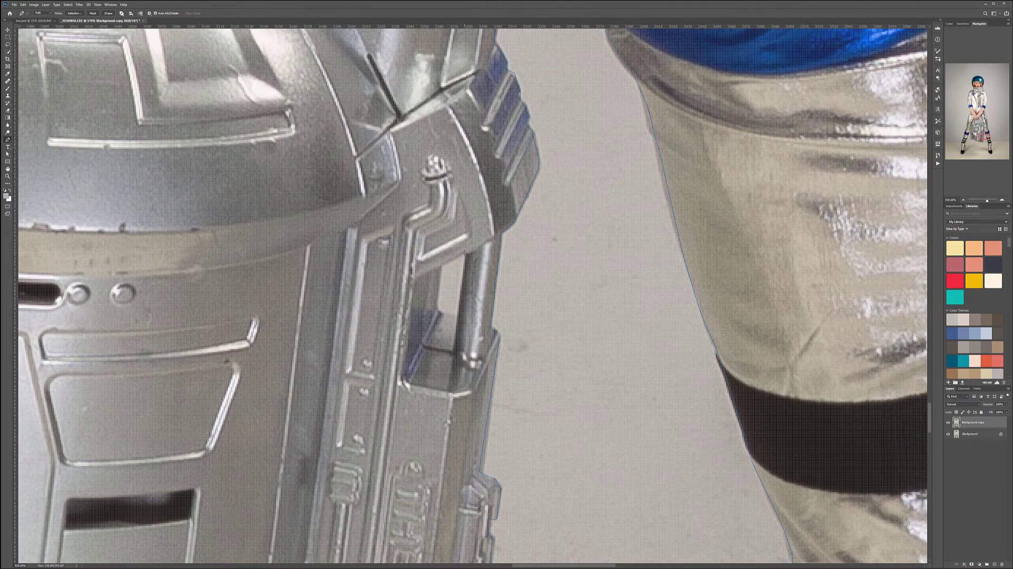
click(457, 318)
scroll(471, 286, down, 4)
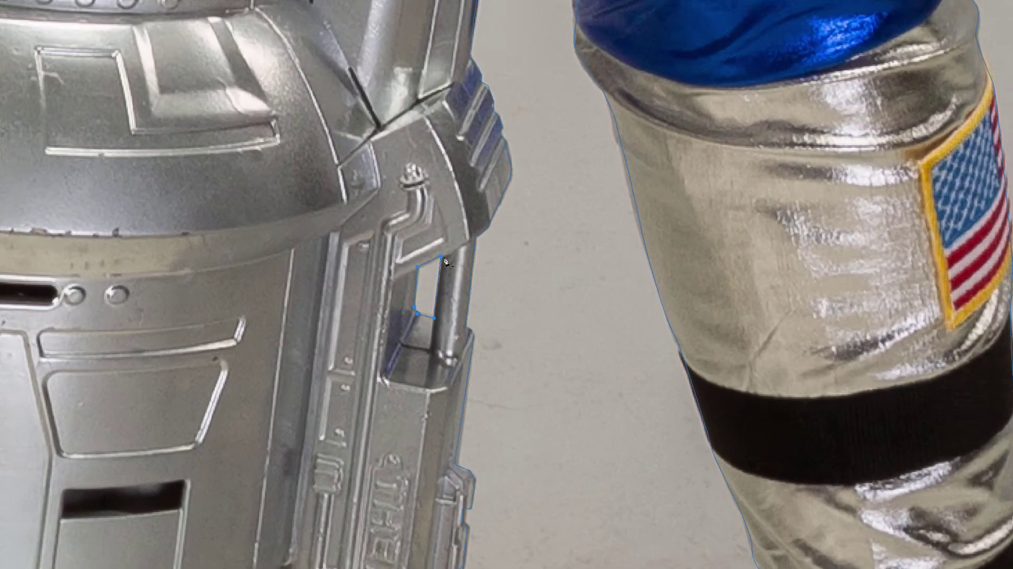
Create a vector mask from the finished path on the Background copy layer, with the original Background hidden.
right_click(464, 253)
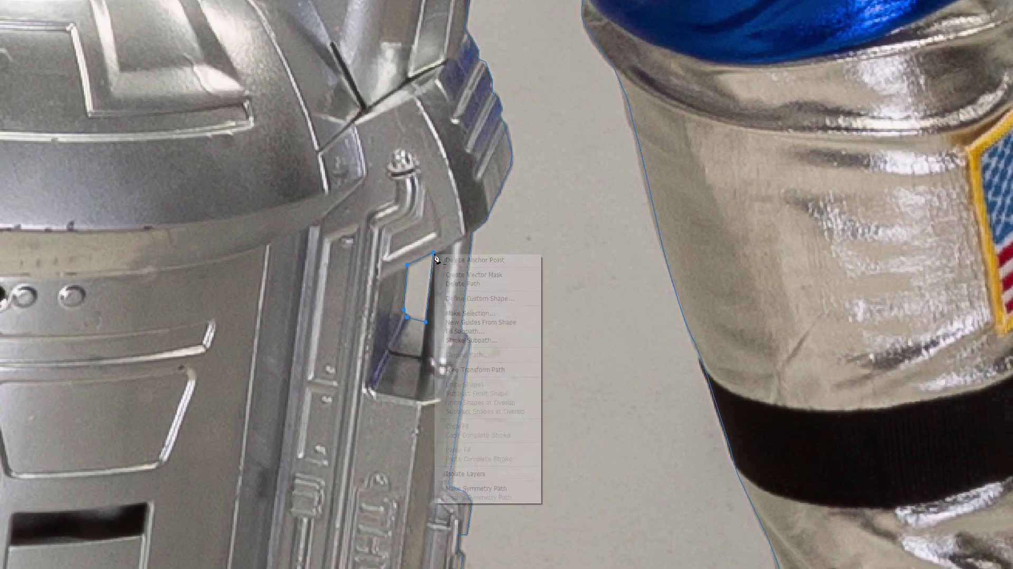
click(510, 281)
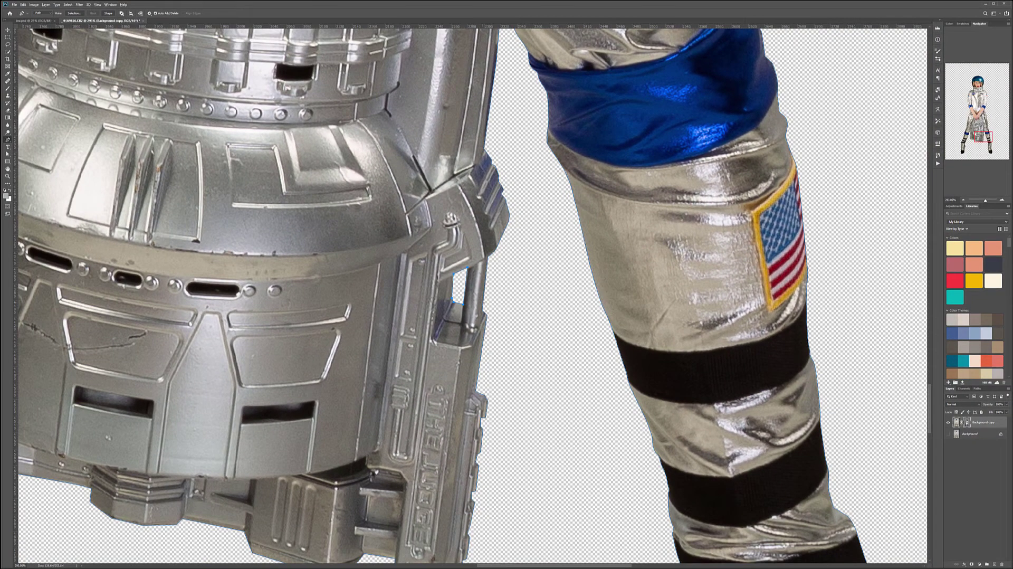
key(ctrl+0)
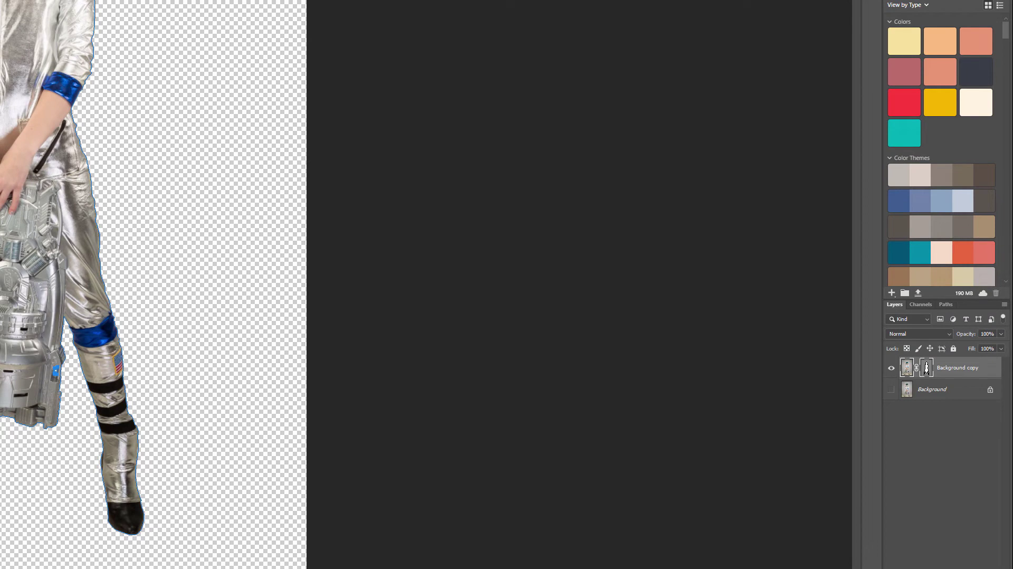
Add a new layer named "t" above Background copy and label it with the red colour.
key(ctrl+shift+alt+n)
double_click(932, 368)
text(t)
click(964, 374)
right_click(964, 371)
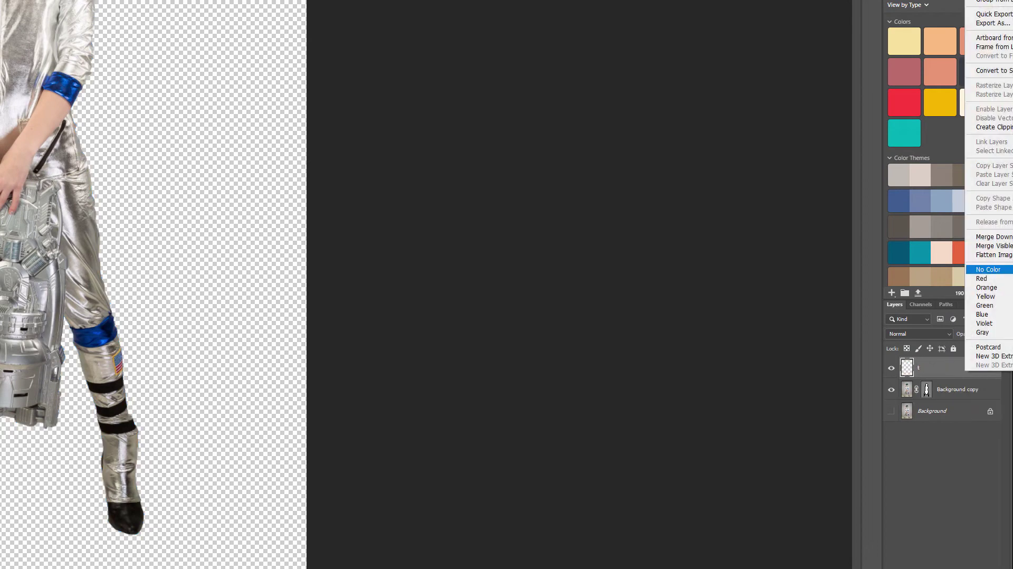
click(982, 278)
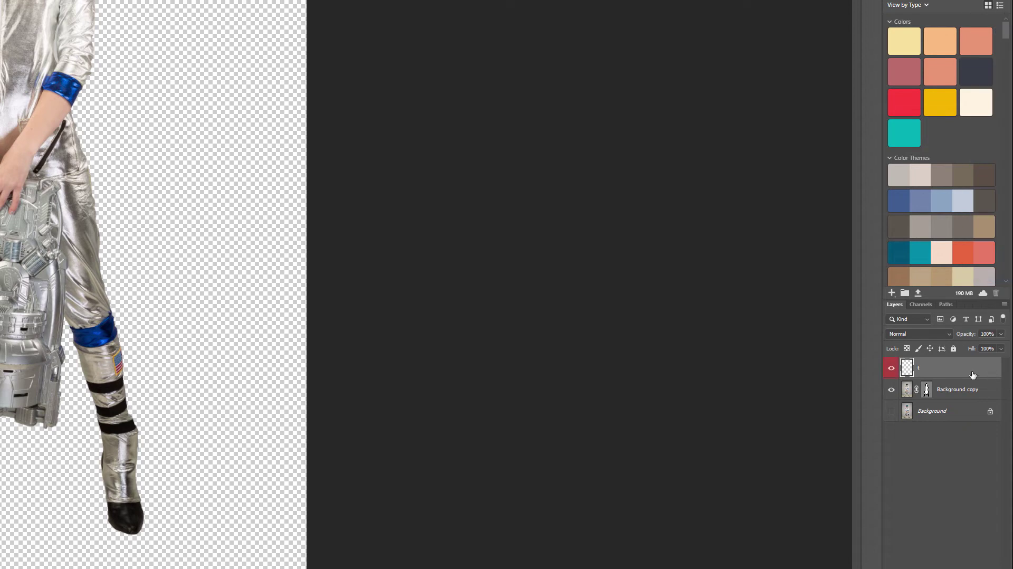
Clip the "t" layer to the masked Background copy layer.
alt+click(963, 377)
alt+click(966, 375)
alt+click(970, 375)
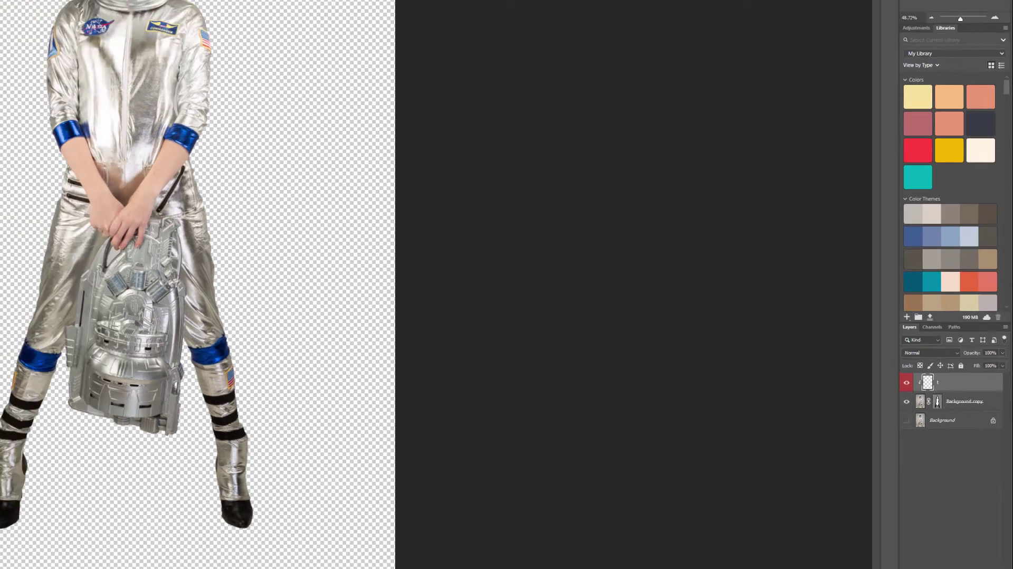
Use the Healing Brush to clean up the small blemishes on the cheek beside the blonde hair and on the chin.
scroll(484, 136, up, 10)
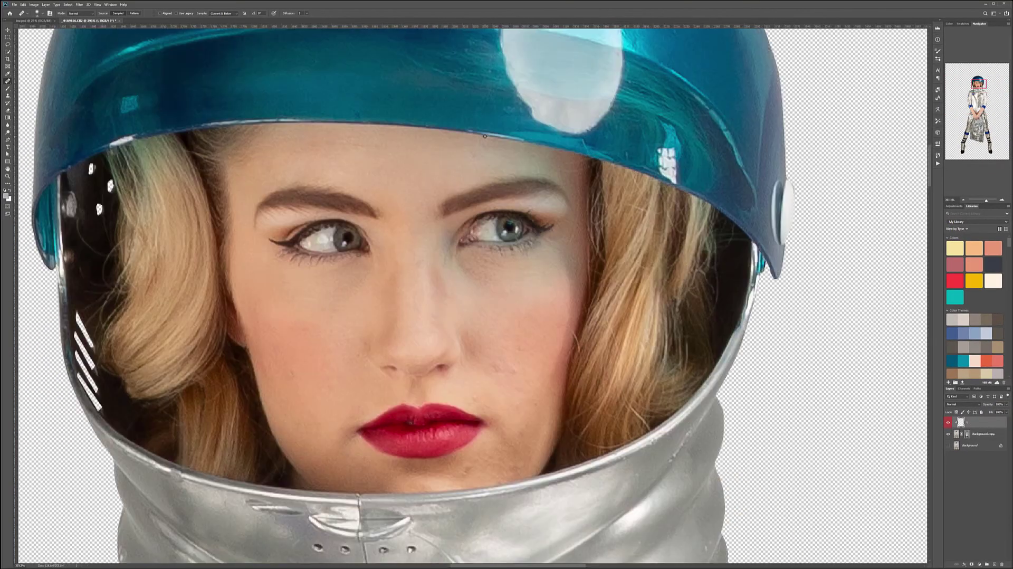
scroll(485, 136, up, 2)
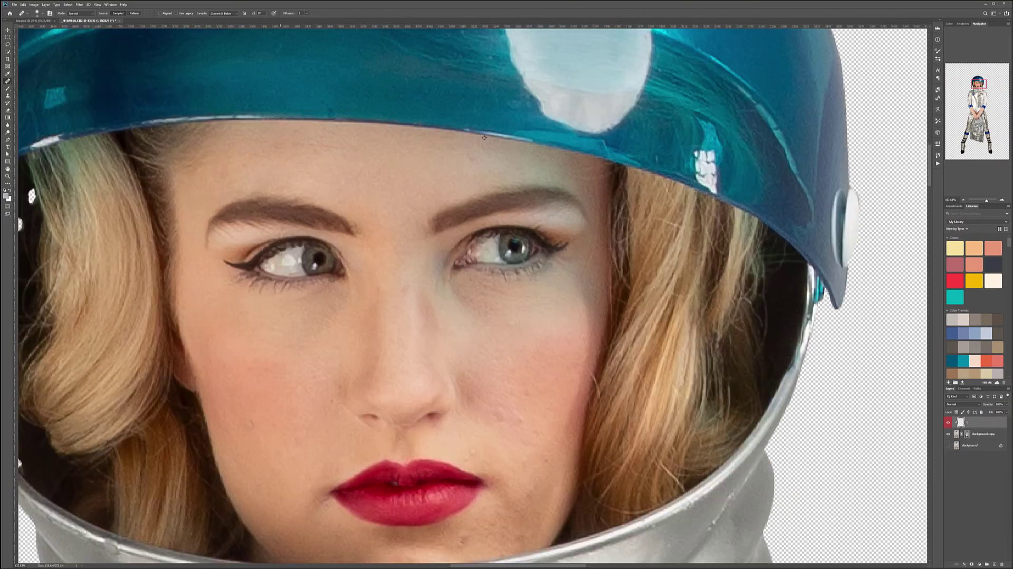
drag(413, 380, 535, 135)
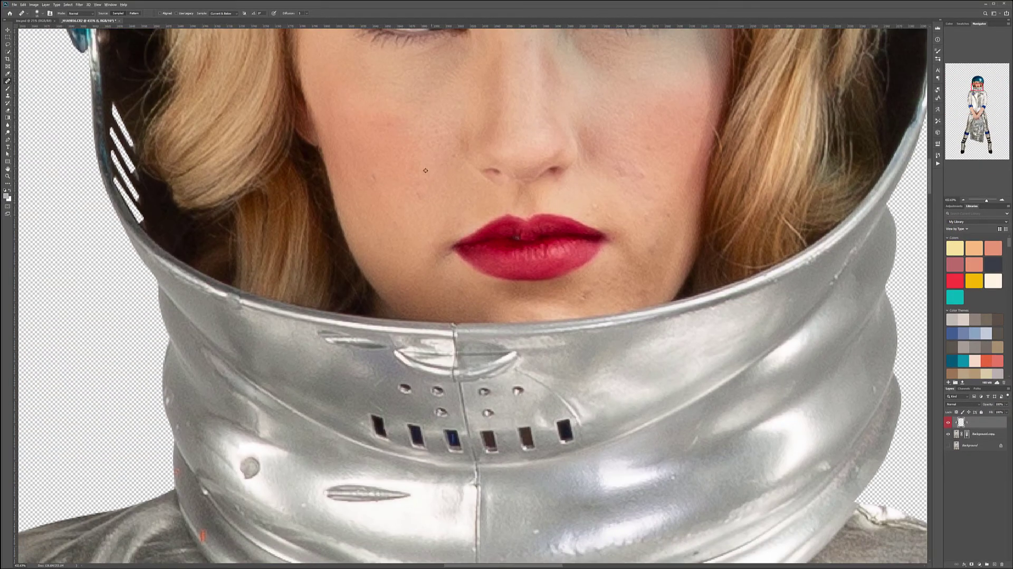
click(420, 196)
click(374, 170)
alt+click(609, 301)
click(586, 295)
click(601, 284)
click(593, 297)
click(615, 280)
Heal the skin marks above the upper lip, beside the nose and around the corner of the mouth.
drag(591, 209, 610, 215)
alt+click(603, 182)
mouse_move(619, 173)
mouse_down()
mouse_move(643, 177)
mouse_move(649, 160)
mouse_move(653, 177)
mouse_up()
click(662, 226)
click(654, 248)
Paint over the round NASA patch on the chest with the Healing Brush, sampling the surrounding silver fabric.
drag(588, 181, 585, 326)
drag(408, 528, 688, 57)
drag(544, 157, 529, 251)
scroll(531, 233, down, 7)
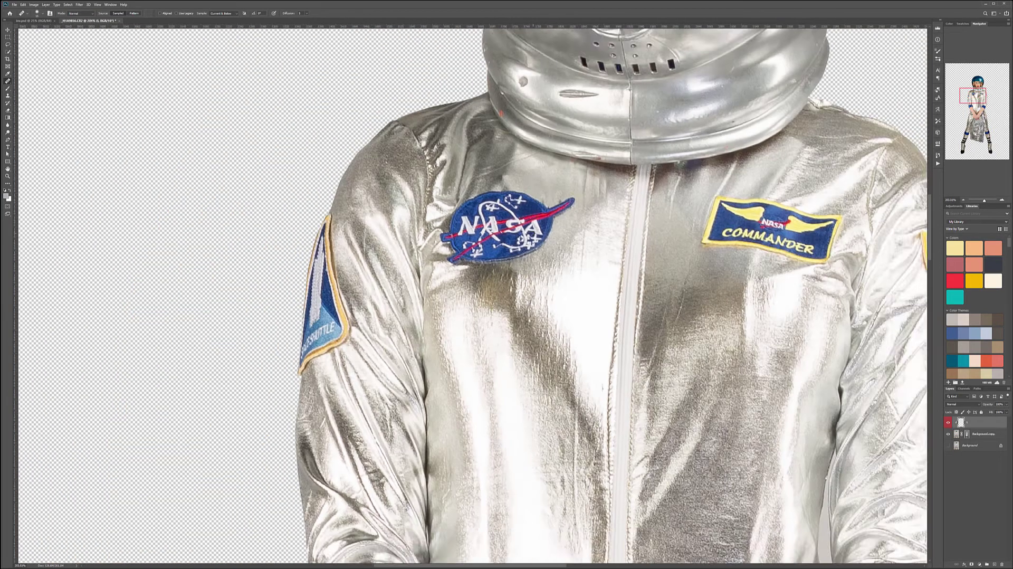
scroll(530, 233, up, 2)
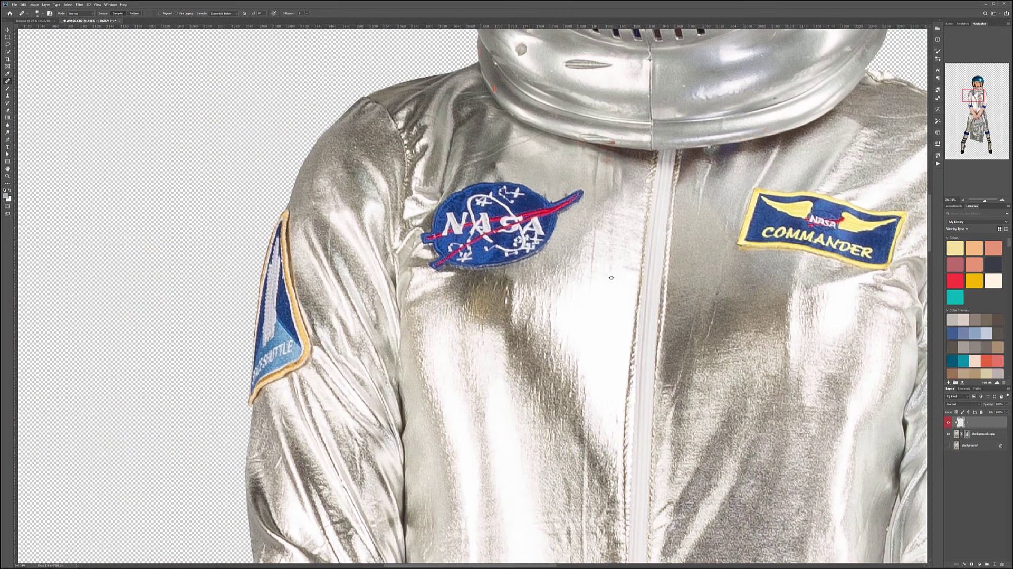
alt+click(584, 251)
mouse_move(550, 217)
mouse_down()
mouse_move(546, 248)
mouse_move(576, 196)
mouse_move(534, 204)
mouse_move(520, 185)
mouse_move(438, 202)
mouse_move(458, 217)
mouse_move(449, 226)
mouse_up()
alt+click(521, 153)
alt+click(550, 436)
mouse_move(505, 244)
mouse_down()
mouse_move(491, 267)
mouse_move(531, 249)
mouse_move(517, 232)
mouse_move(554, 201)
mouse_move(454, 203)
mouse_move(475, 222)
mouse_move(422, 240)
mouse_move(458, 264)
mouse_move(427, 253)
mouse_move(464, 264)
mouse_move(501, 248)
mouse_move(474, 232)
mouse_move(503, 210)
mouse_move(435, 214)
mouse_up()
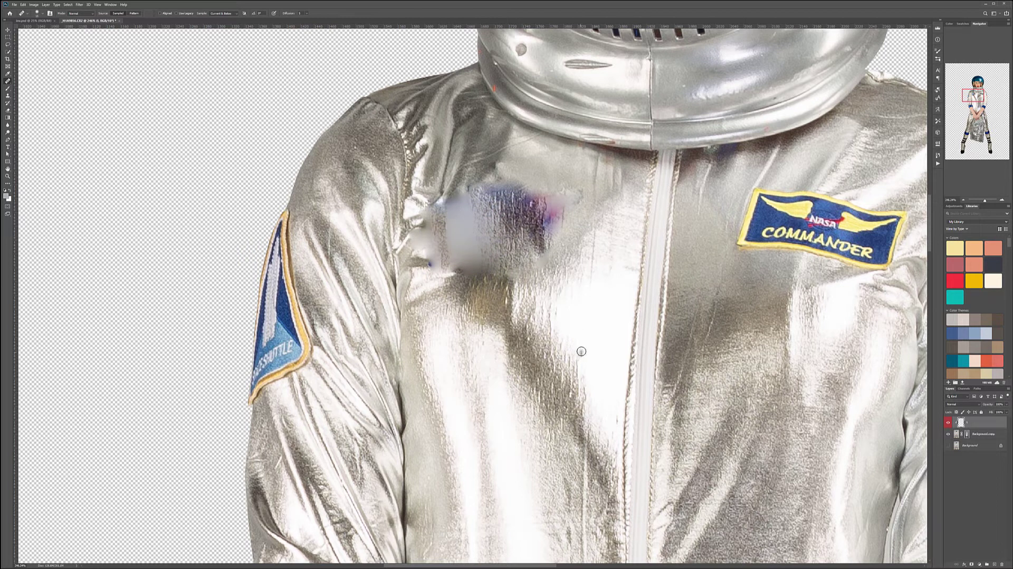
Heal the armhole side and upper part of the removed NASA patch with fabric sampled near the shoulder and collar.
alt+click(437, 154)
mouse_move(441, 204)
mouse_down()
mouse_move(410, 236)
mouse_move(429, 228)
mouse_move(415, 244)
mouse_move(439, 248)
mouse_move(427, 246)
mouse_move(432, 265)
mouse_move(448, 261)
mouse_move(450, 223)
mouse_move(468, 199)
mouse_move(459, 197)
mouse_move(450, 234)
mouse_move(463, 233)
mouse_move(461, 205)
mouse_move(470, 249)
mouse_move(456, 265)
mouse_move(500, 265)
mouse_move(458, 254)
mouse_move(485, 243)
mouse_move(507, 261)
mouse_move(495, 233)
mouse_move(503, 222)
mouse_move(470, 197)
mouse_up()
alt+click(422, 172)
alt+click(476, 143)
alt+click(554, 157)
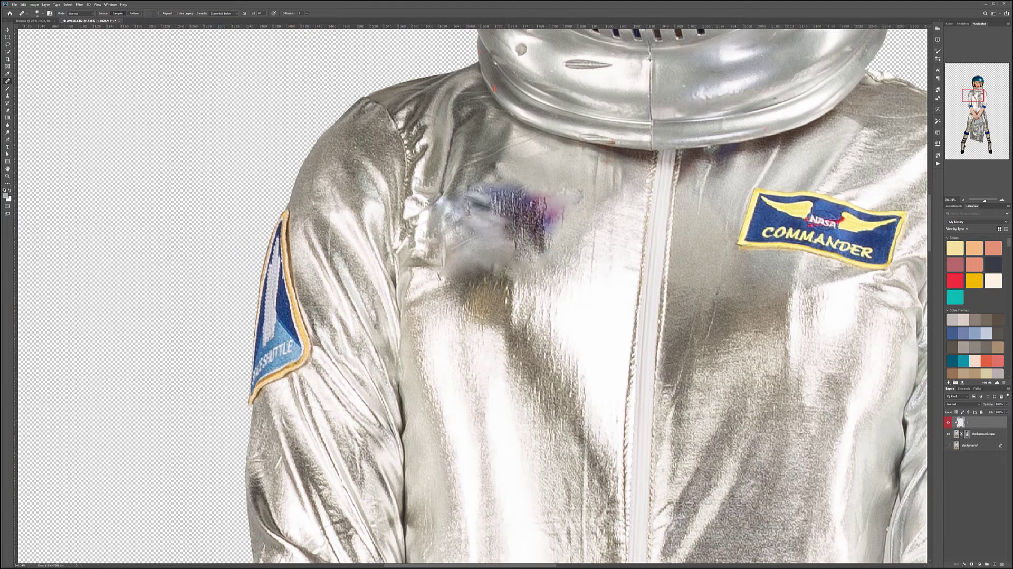
mouse_move(504, 186)
mouse_down()
mouse_move(473, 187)
mouse_move(506, 189)
mouse_move(513, 209)
mouse_up()
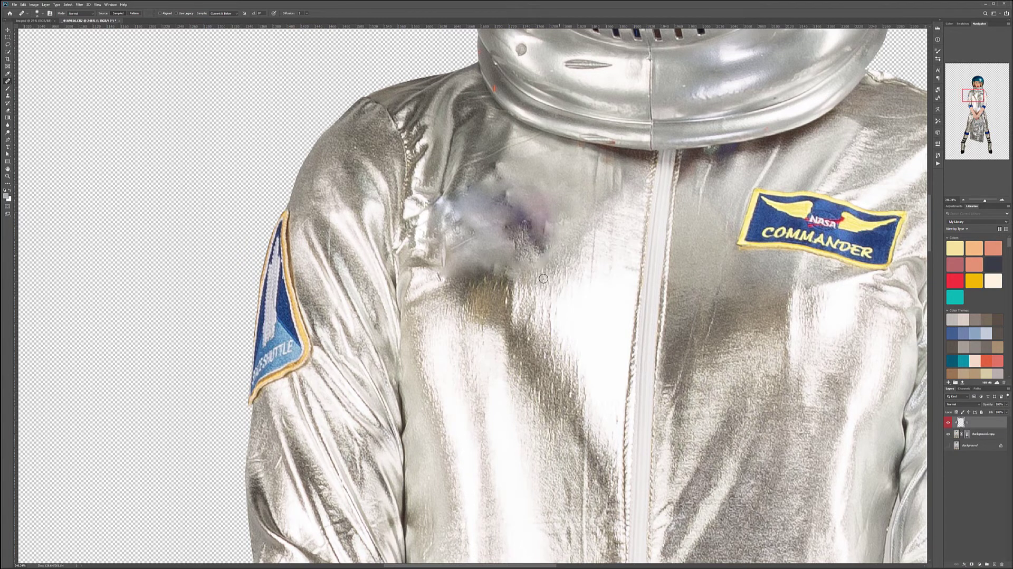
Heal the dark centre of the removed NASA patch and undo the last dab.
scroll(559, 257, down, 5)
scroll(548, 277, up, 8)
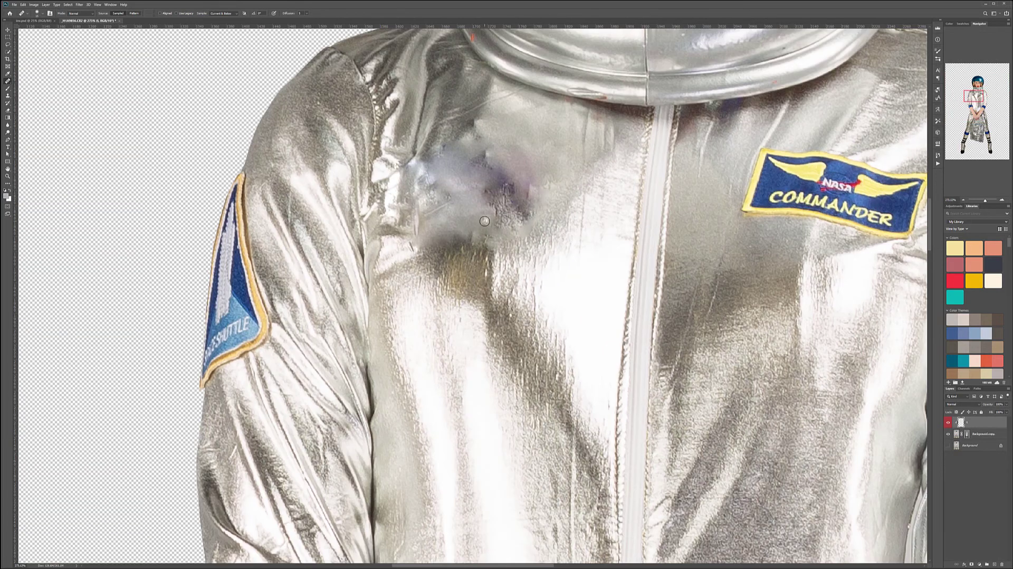
mouse_move(479, 227)
mouse_down()
mouse_move(431, 246)
mouse_move(482, 241)
mouse_move(487, 214)
mouse_up()
click(610, 228)
key(ctrl+z)
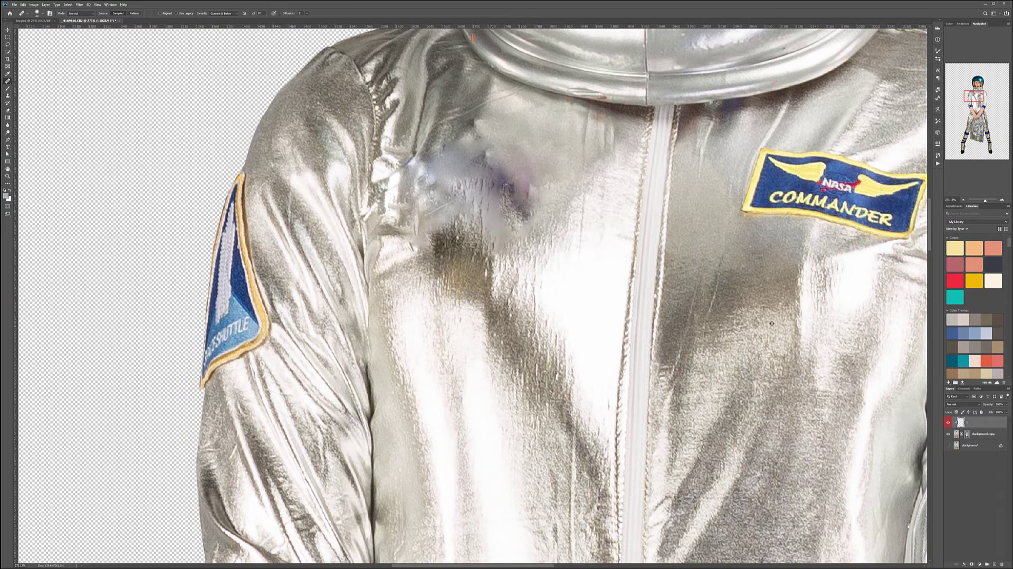
Cover the purple stains of the removed patch with fabric texture sampled from the opposite side of the chest and nearby.
alt+click(763, 295)
mouse_move(484, 233)
mouse_down()
mouse_move(509, 206)
mouse_move(464, 177)
mouse_move(480, 199)
mouse_move(459, 208)
mouse_move(494, 154)
mouse_move(511, 210)
mouse_move(522, 210)
mouse_move(524, 182)
mouse_up()
click(556, 244)
alt+click(552, 171)
click(506, 151)
click(526, 178)
click(526, 233)
click(522, 180)
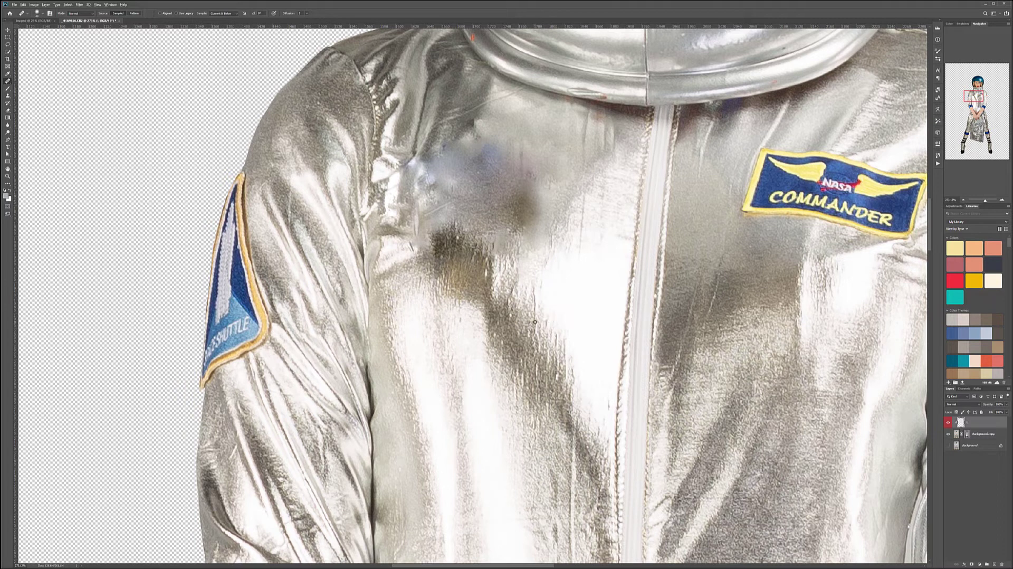
click(514, 251)
click(504, 244)
Heal the brownish area below the removed patch, sampling the dark fabric fold further down.
alt+click(561, 182)
click(469, 285)
alt+click(513, 338)
drag(468, 272, 436, 238)
click(460, 243)
click(499, 235)
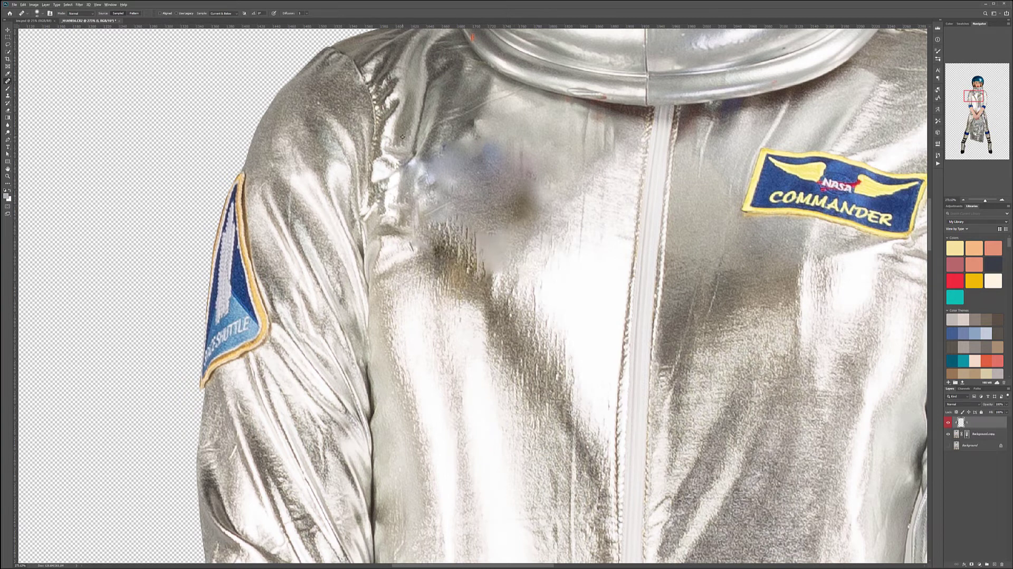
Heal the bright creases between the removed patch and the armhole seam.
mouse_move(405, 147)
mouse_down()
mouse_move(422, 165)
mouse_move(406, 195)
mouse_move(433, 222)
mouse_up()
click(425, 176)
click(405, 158)
drag(404, 157, 391, 221)
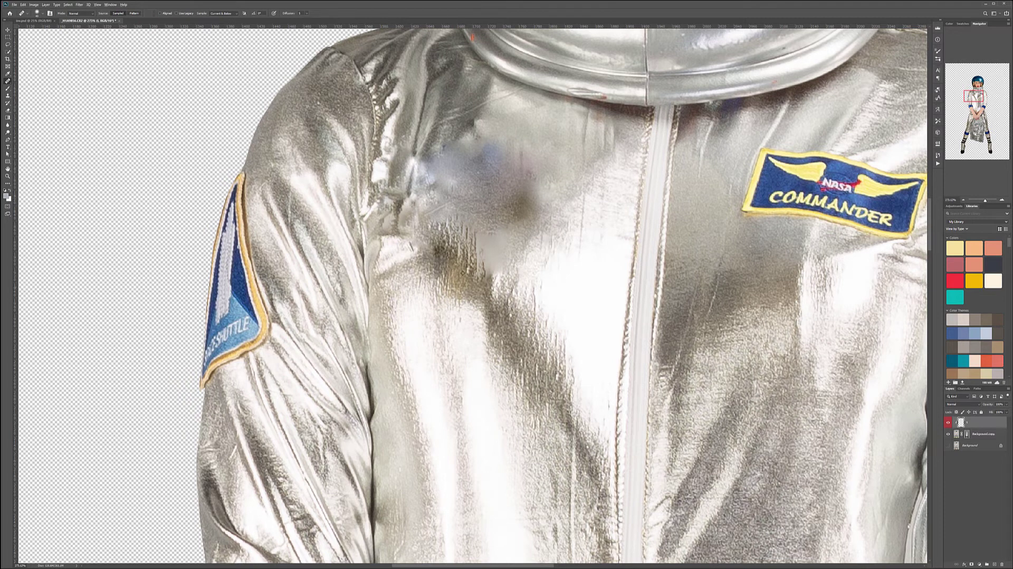
Remove the remaining blue tint at the top of the former patch area with fabric sampled below the collar.
alt+click(550, 141)
mouse_move(480, 147)
mouse_down()
mouse_move(496, 190)
mouse_move(450, 182)
mouse_up()
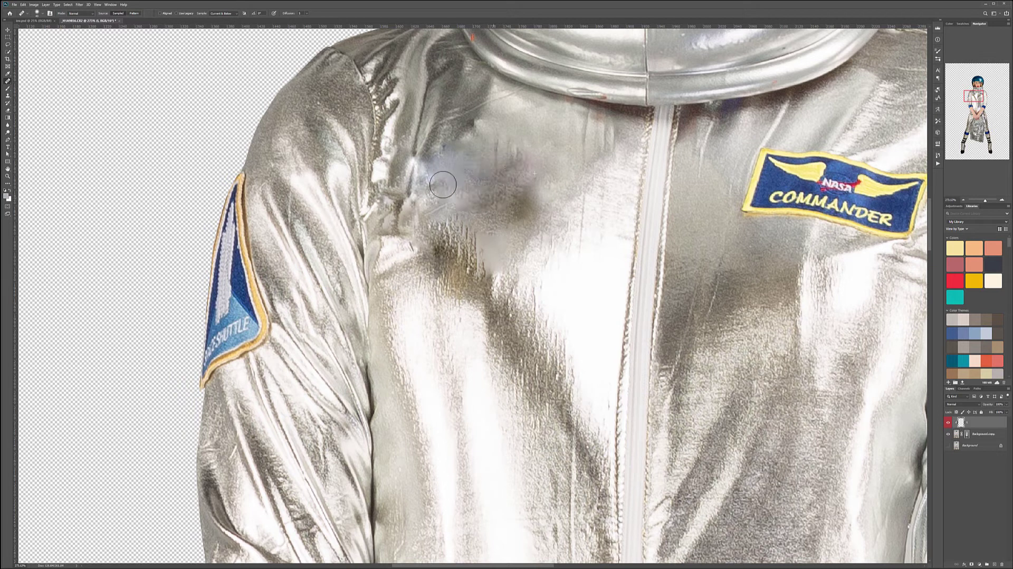
alt+click(525, 108)
drag(508, 138, 500, 176)
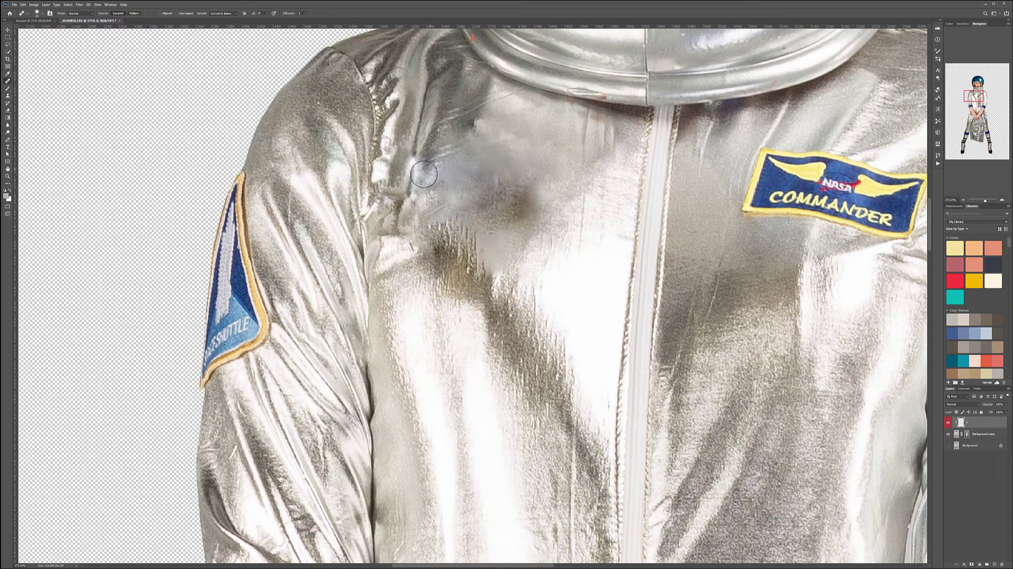
scroll(525, 354, down, 8)
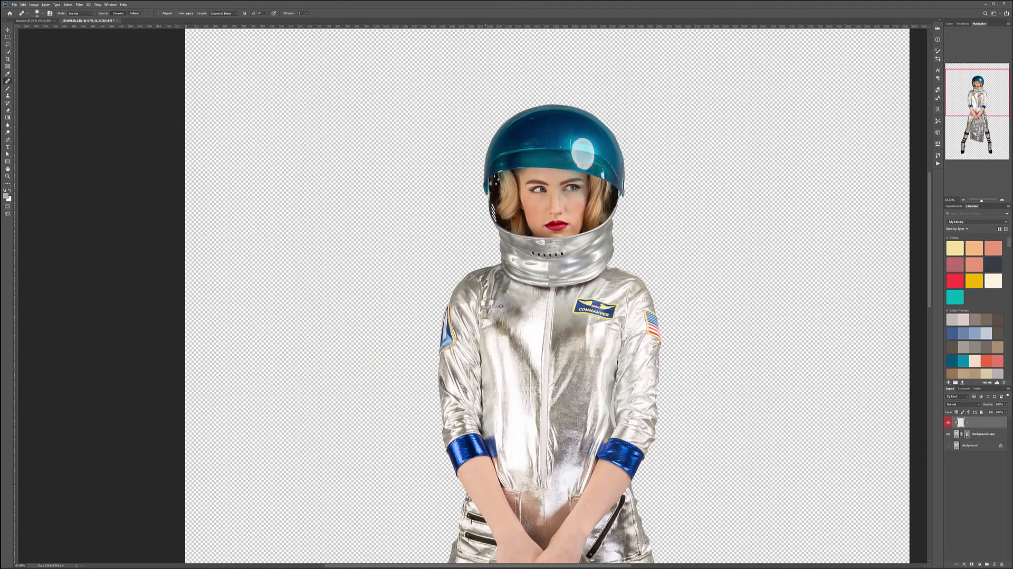
scroll(533, 324, up, 3)
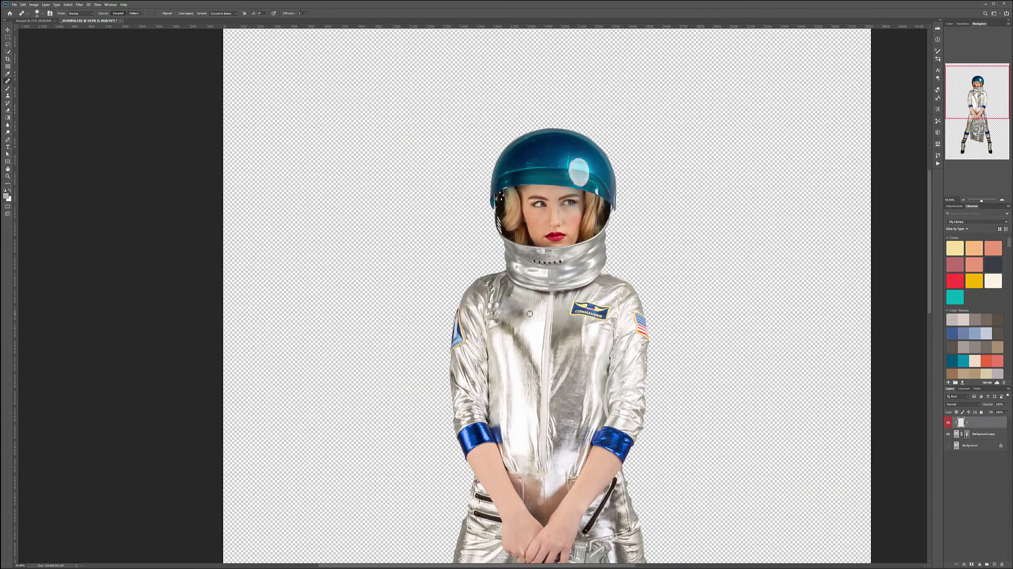
Heal over the NASA lettering between the wings of the COMMANDER patch, reducing the brush size for the finer strokes.
scroll(561, 328, up, 12)
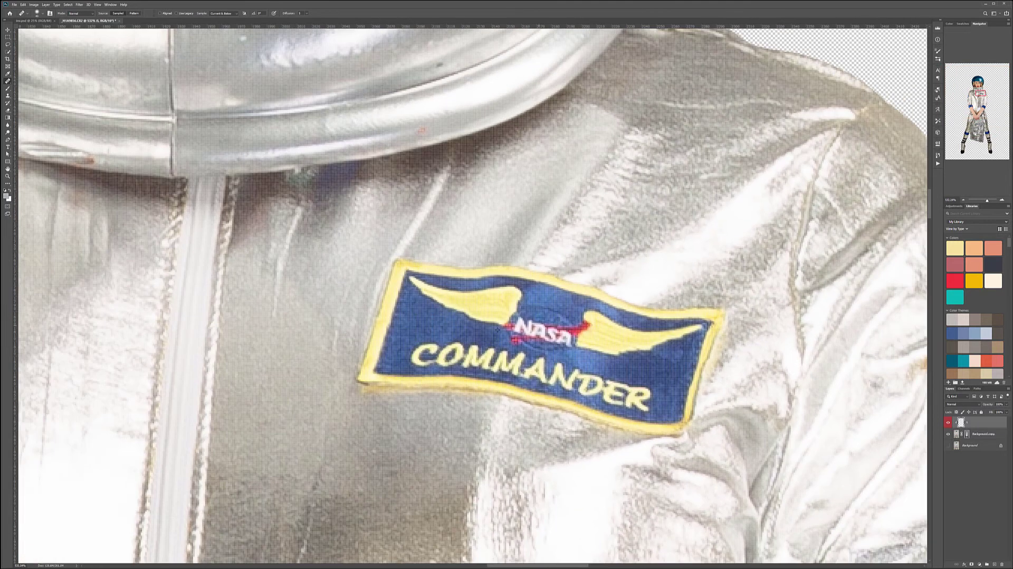
click(547, 332)
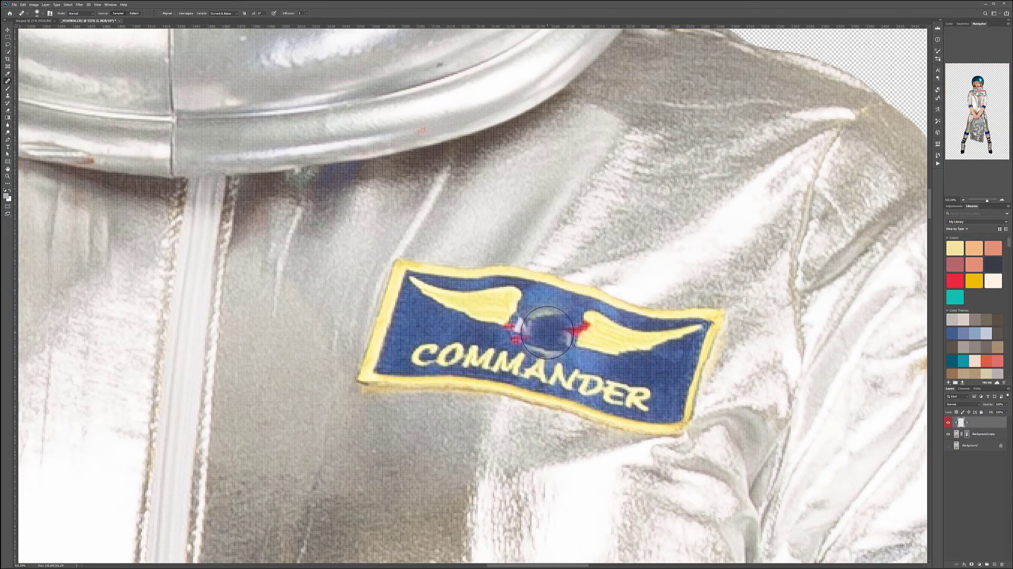
key([)
key([)
key([)
key([)
drag(523, 327, 565, 339)
Heal the leftover red logo traces beside both yellow wings with a smaller brush.
key([)
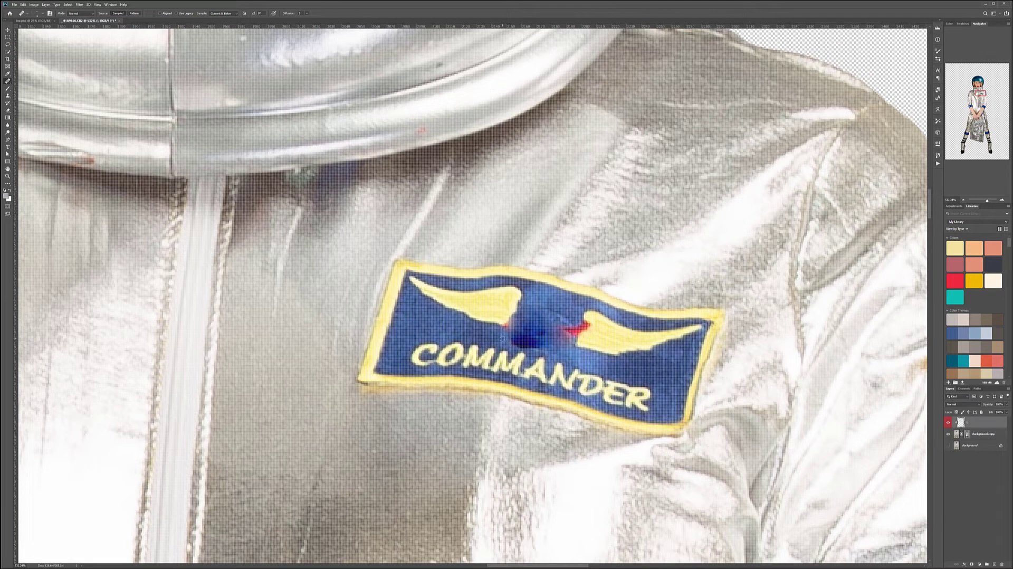
mouse_move(501, 328)
mouse_down()
mouse_move(539, 341)
mouse_move(511, 340)
mouse_move(526, 338)
mouse_move(507, 329)
mouse_move(567, 334)
mouse_move(550, 339)
mouse_move(578, 322)
mouse_up()
drag(590, 335, 610, 336)
click(589, 325)
scroll(587, 327, down, 4)
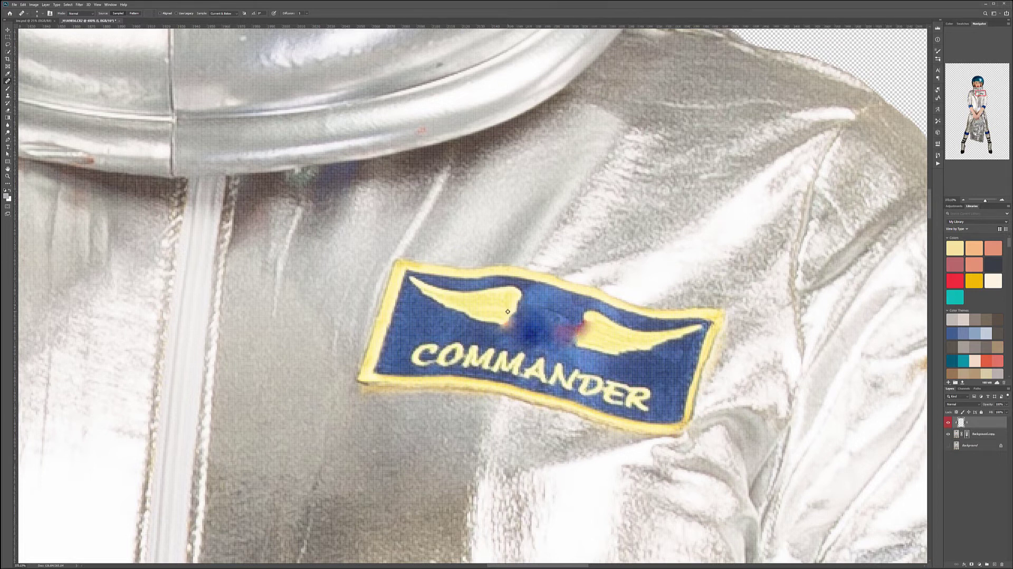
scroll(578, 338, down, 4)
scroll(506, 313, down, 4)
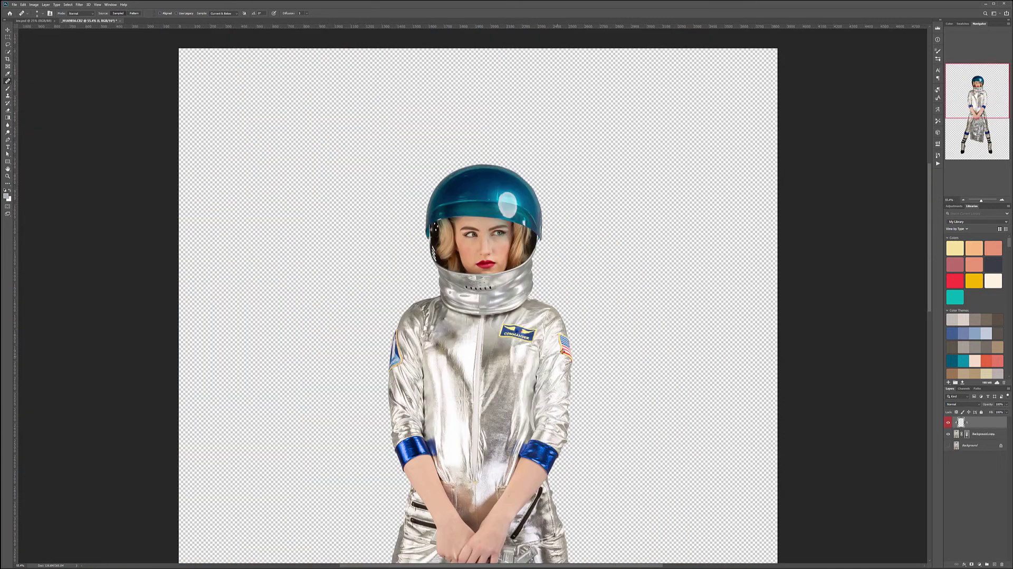
scroll(463, 428, down, 2)
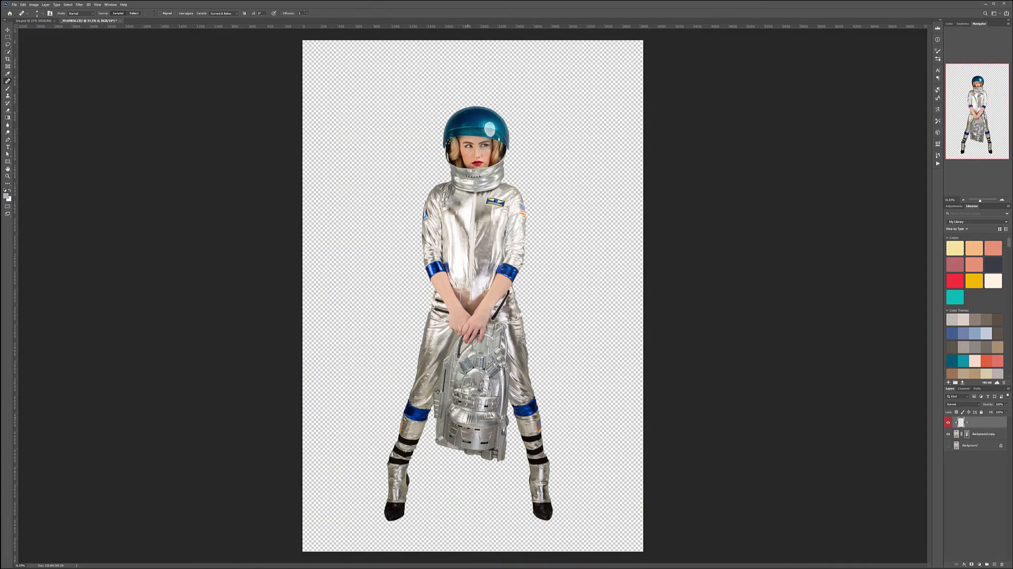
Remove the NERF logo from the round plate on the jetpack with healing strokes sampled from the plain metal beside it.
scroll(508, 185, up, 12)
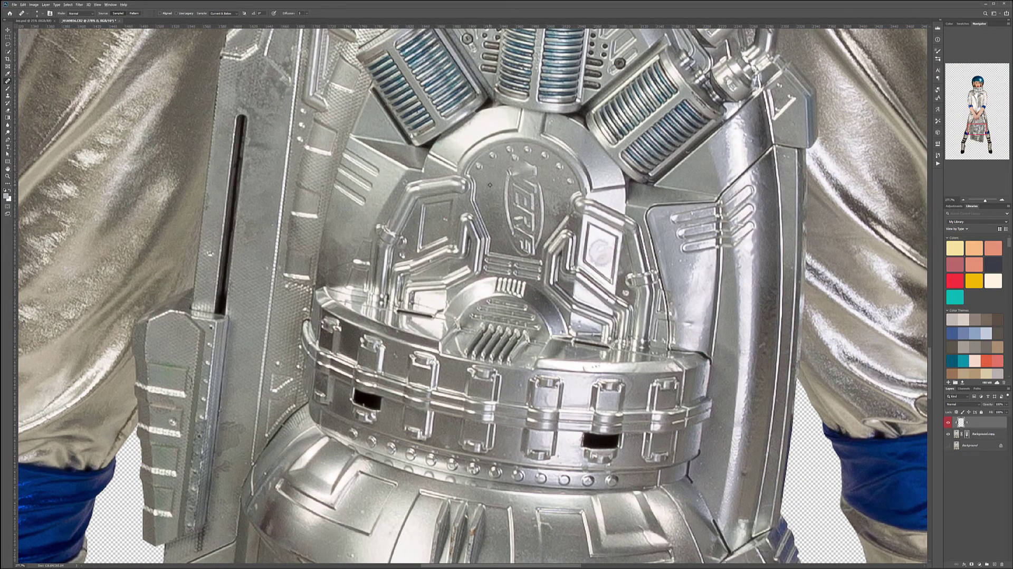
drag(505, 177, 508, 236)
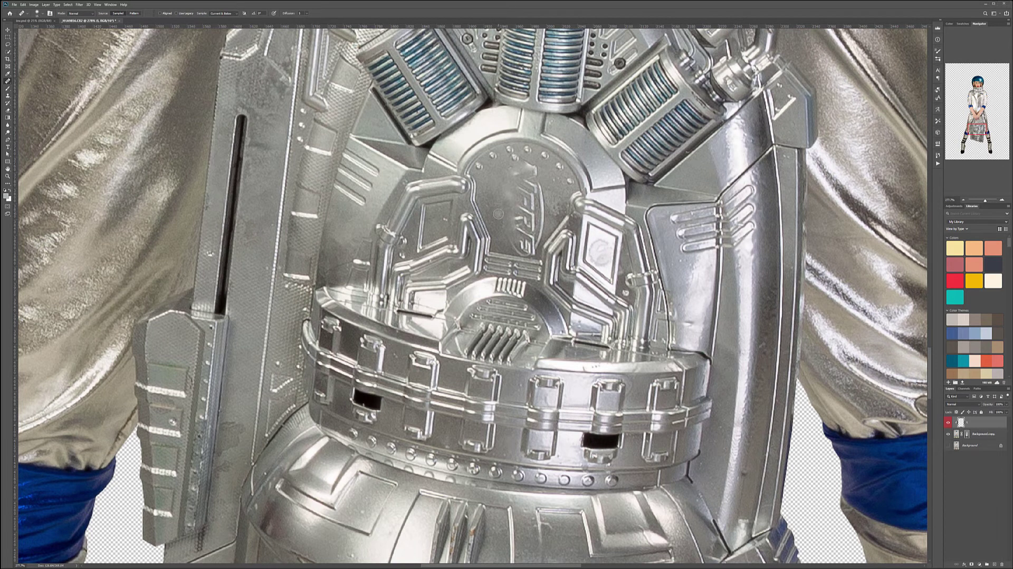
alt+click(505, 189)
mouse_move(521, 176)
mouse_down()
mouse_move(538, 189)
mouse_move(501, 185)
mouse_move(501, 167)
mouse_move(509, 178)
mouse_move(518, 157)
mouse_move(543, 188)
mouse_move(551, 181)
mouse_move(544, 174)
mouse_move(532, 185)
mouse_move(544, 190)
mouse_move(505, 189)
mouse_move(533, 199)
mouse_move(527, 222)
mouse_up()
mouse_move(523, 185)
mouse_down()
mouse_move(542, 196)
mouse_move(540, 230)
mouse_move(542, 190)
mouse_move(522, 215)
mouse_move(526, 234)
mouse_move(520, 214)
mouse_move(516, 234)
mouse_move(522, 244)
mouse_move(526, 226)
mouse_move(533, 235)
mouse_move(535, 209)
mouse_move(538, 229)
mouse_move(544, 217)
mouse_move(539, 243)
mouse_move(517, 242)
mouse_move(529, 253)
mouse_move(530, 238)
mouse_move(510, 246)
mouse_up()
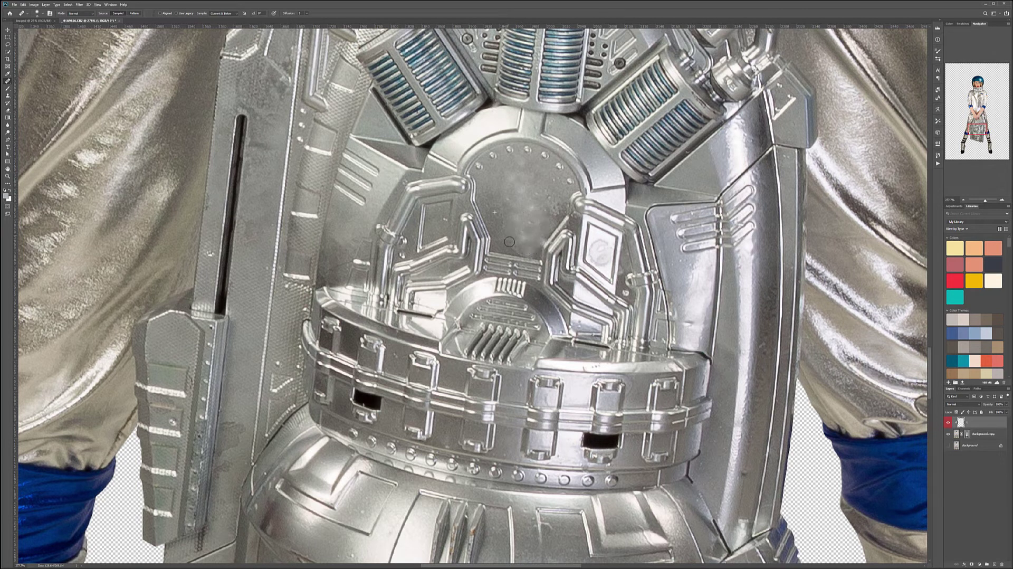
Heal over the raised vertical lettering on the side rail at the jetpack's lower end.
scroll(549, 221, down, 4)
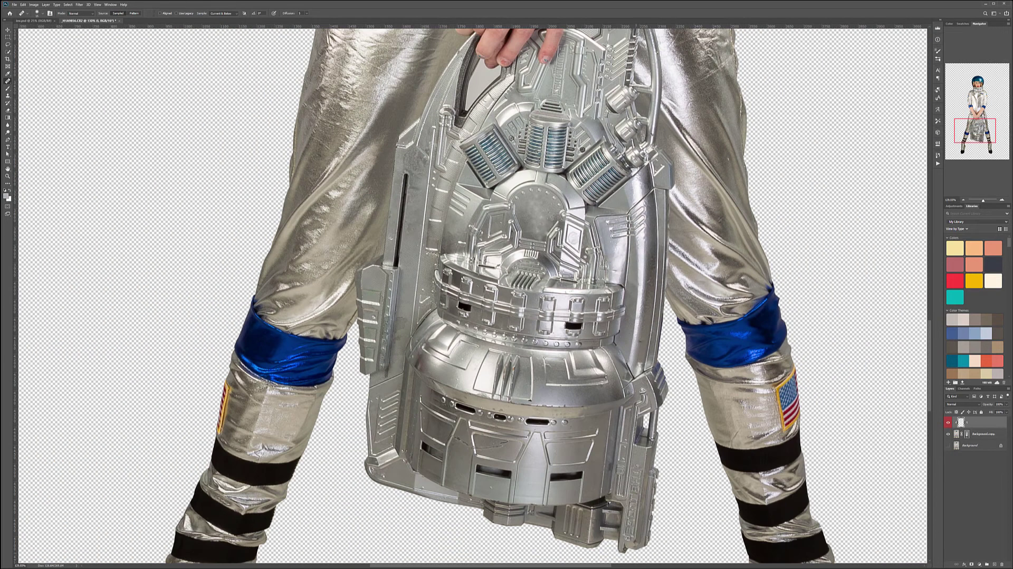
scroll(639, 555, up, 4)
scroll(638, 531, up, 2)
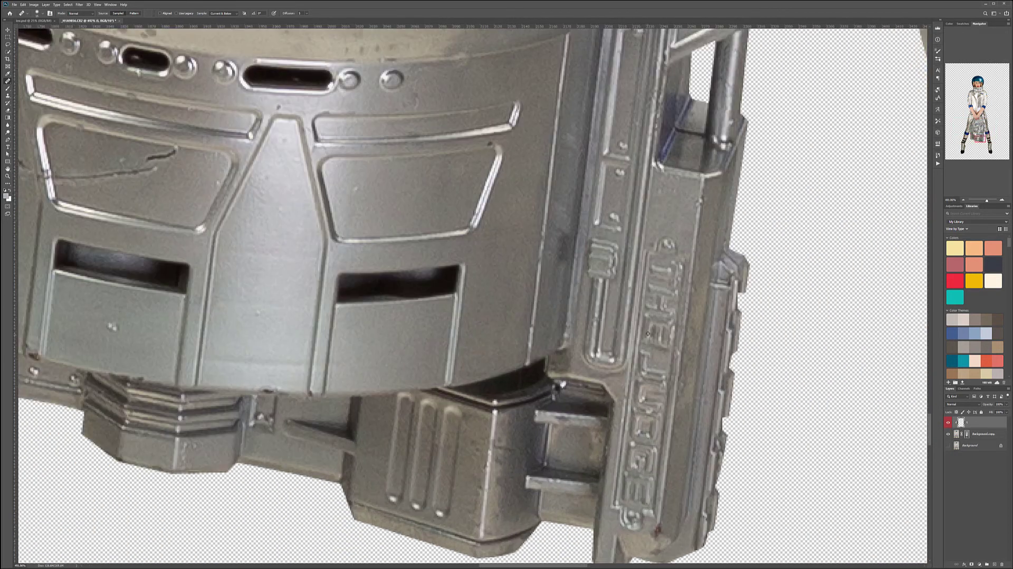
mouse_move(679, 267)
mouse_down()
mouse_move(673, 290)
mouse_move(675, 265)
mouse_move(646, 503)
mouse_up()
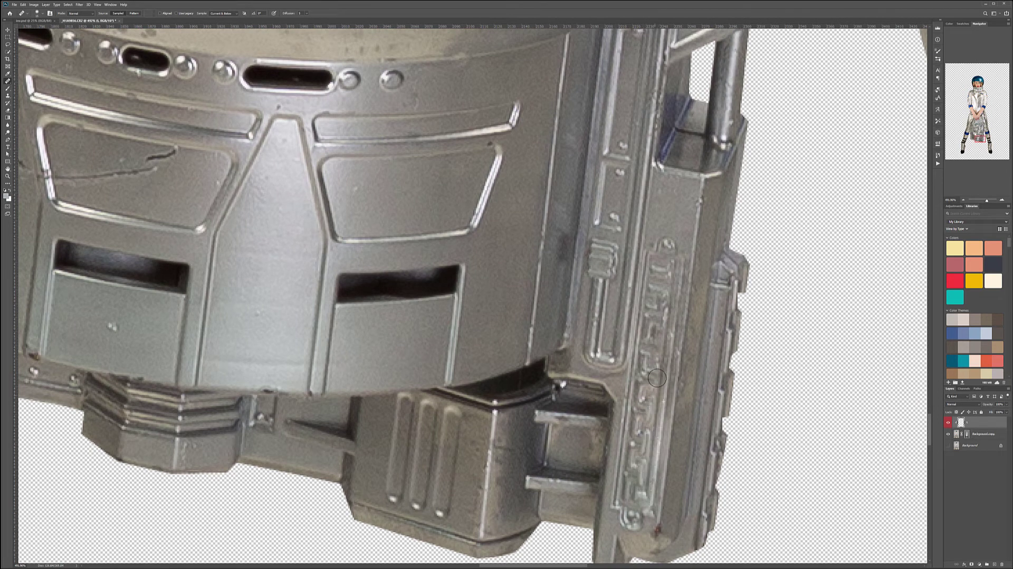
drag(644, 256, 623, 512)
Heal away the dark scratches running across the front panels of the jetpack's lower drum.
scroll(458, 361, down, 6)
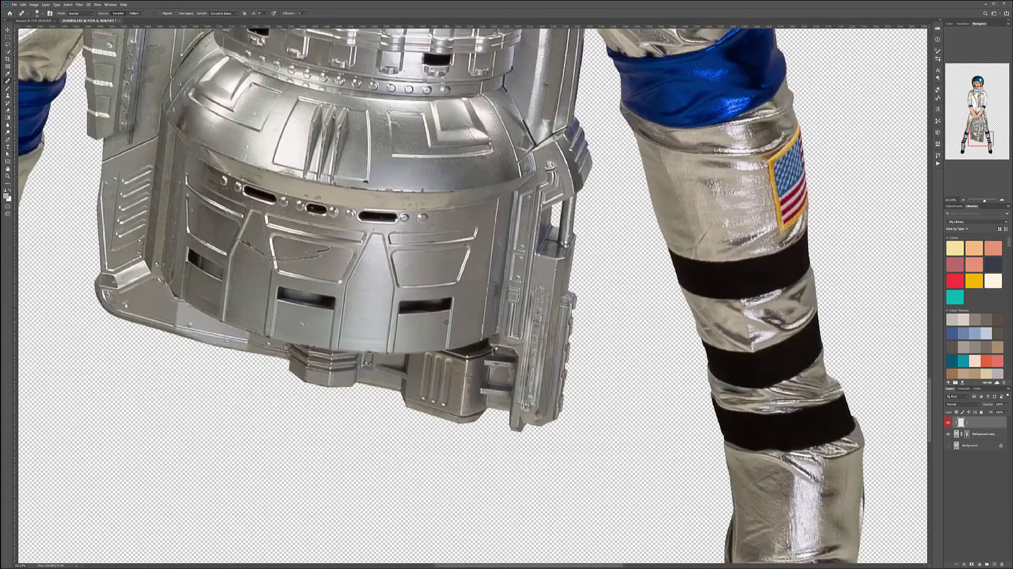
scroll(402, 270, down, 4)
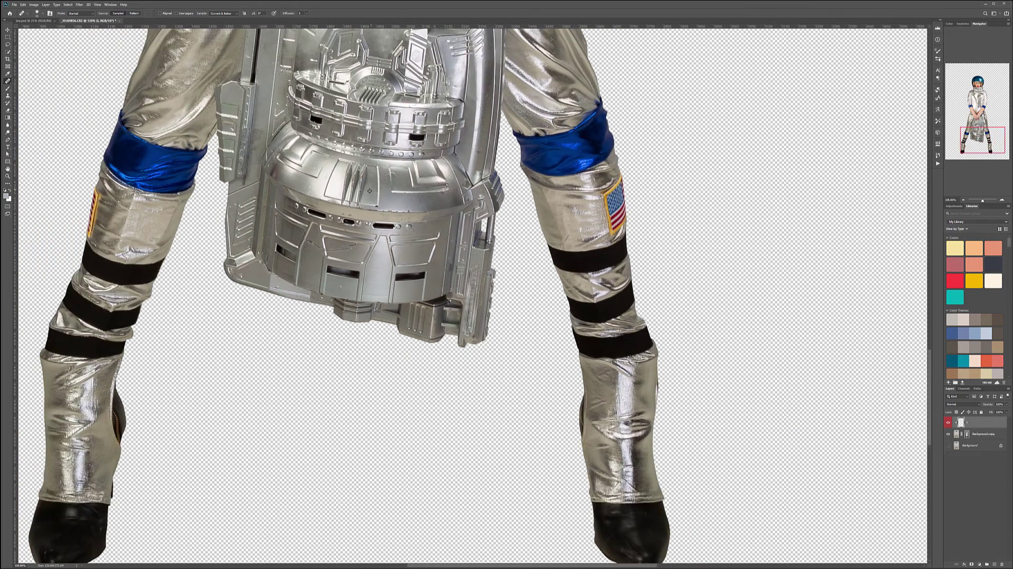
scroll(306, 211, up, 5)
scroll(324, 227, up, 1)
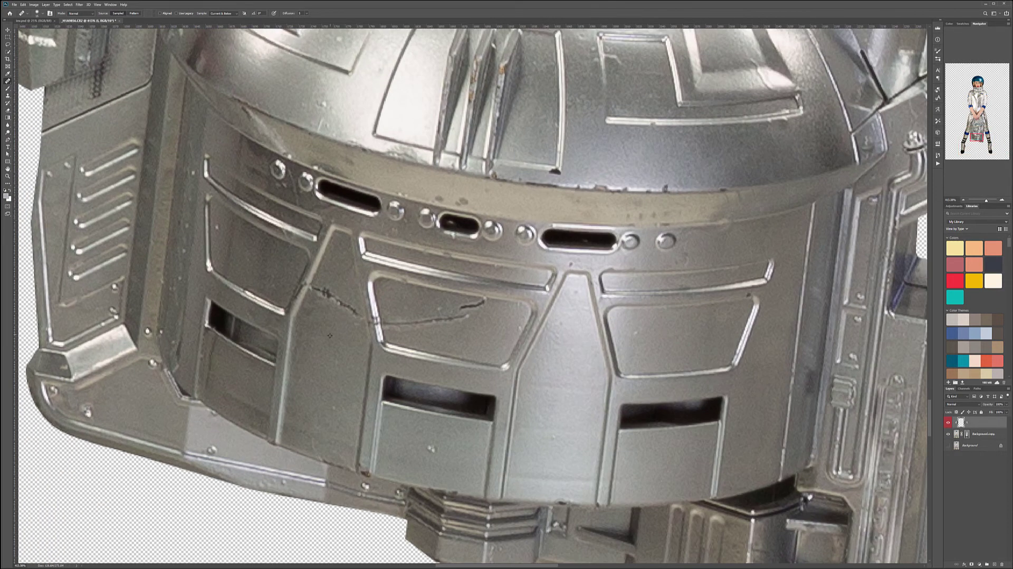
drag(325, 297, 352, 309)
mouse_move(478, 304)
mouse_down()
mouse_move(405, 325)
mouse_move(434, 326)
mouse_move(400, 329)
mouse_up()
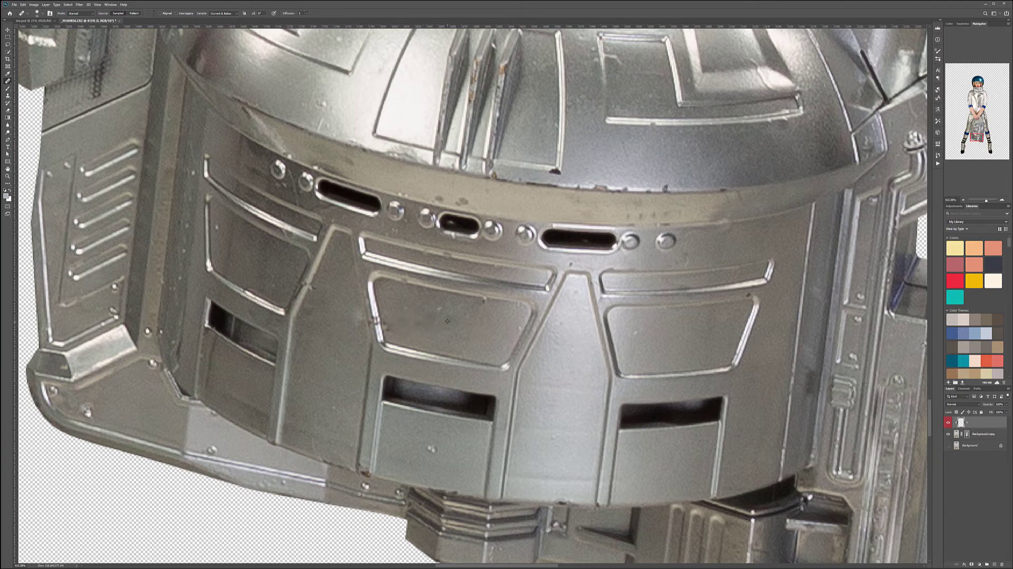
Remove the raised vertical lettering on the jetpack's upper plate below the fingers, healing with a sample of the plain metal beside it.
scroll(447, 320, down, 5)
scroll(493, 210, down, 3)
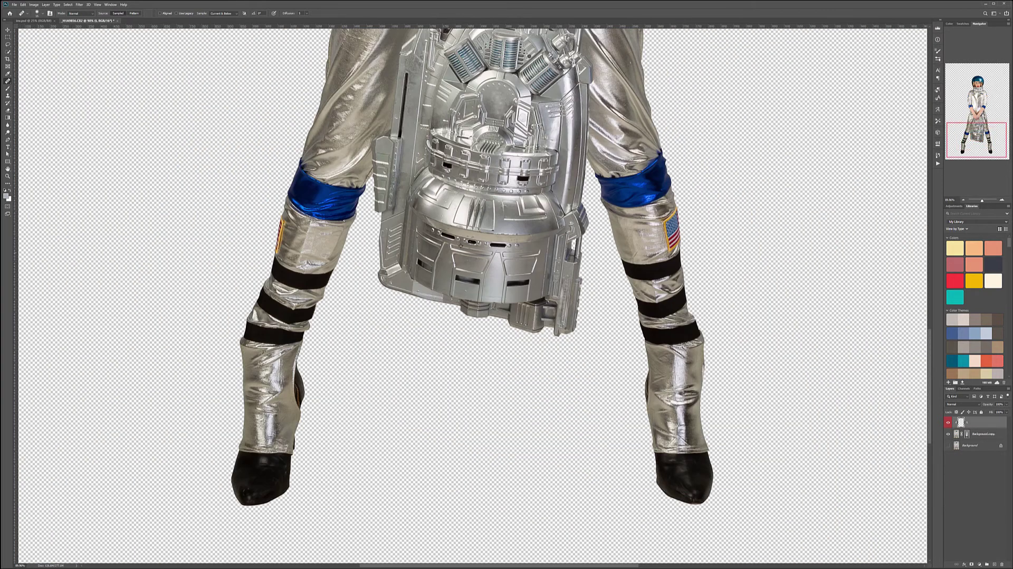
scroll(472, 295, up, 5)
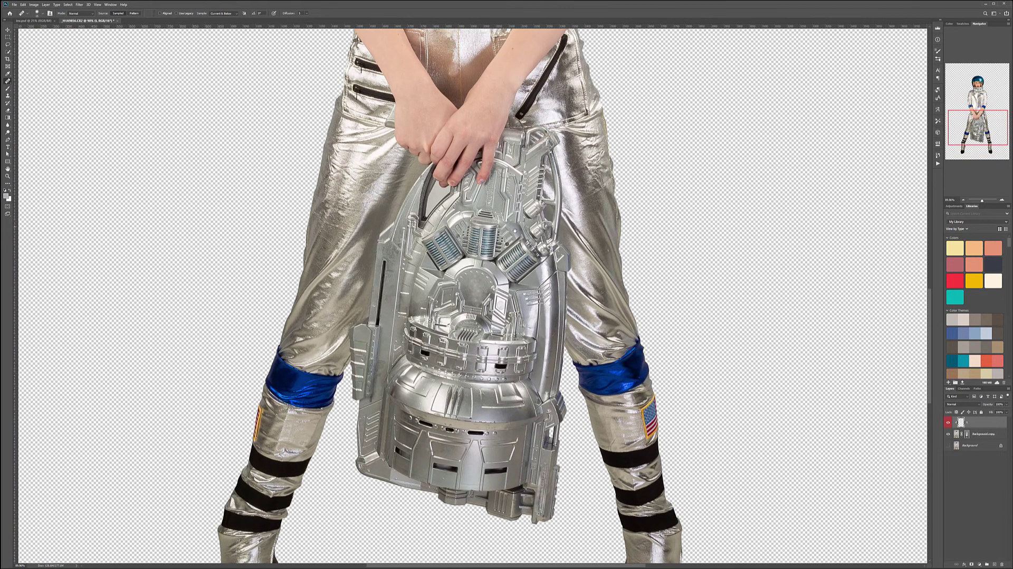
scroll(484, 208, up, 2)
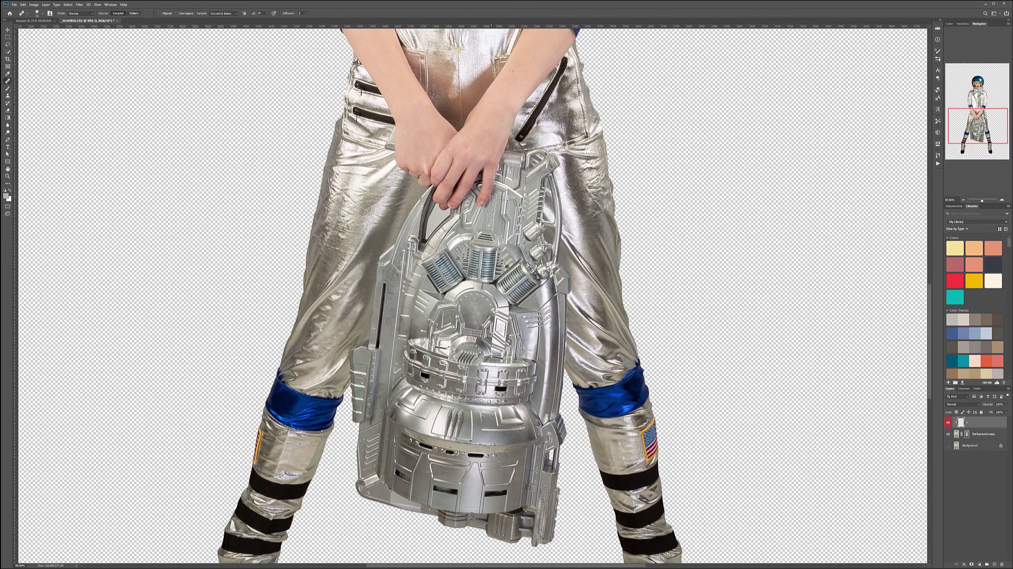
scroll(483, 208, up, 4)
scroll(491, 205, up, 1)
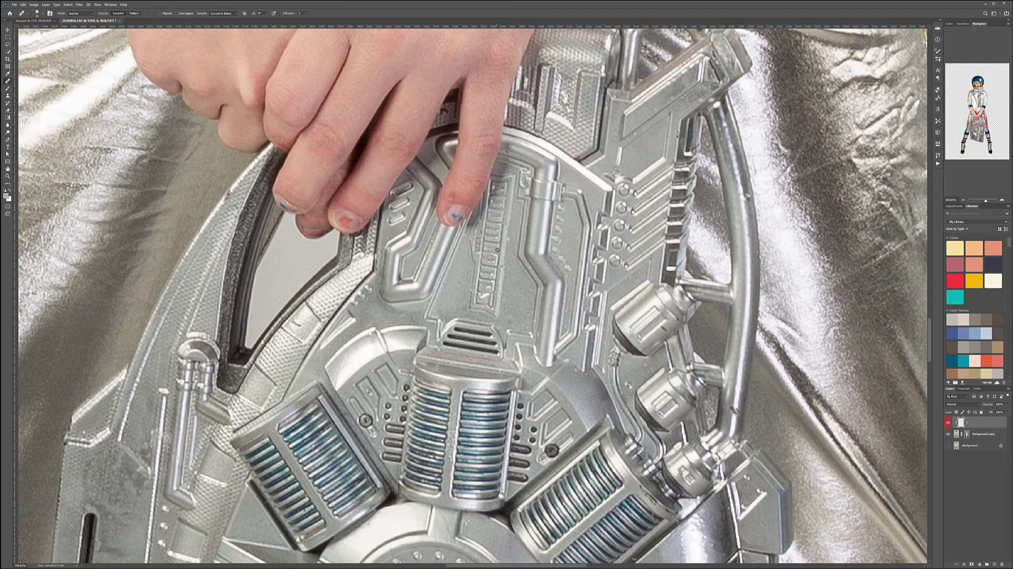
scroll(496, 237, up, 1)
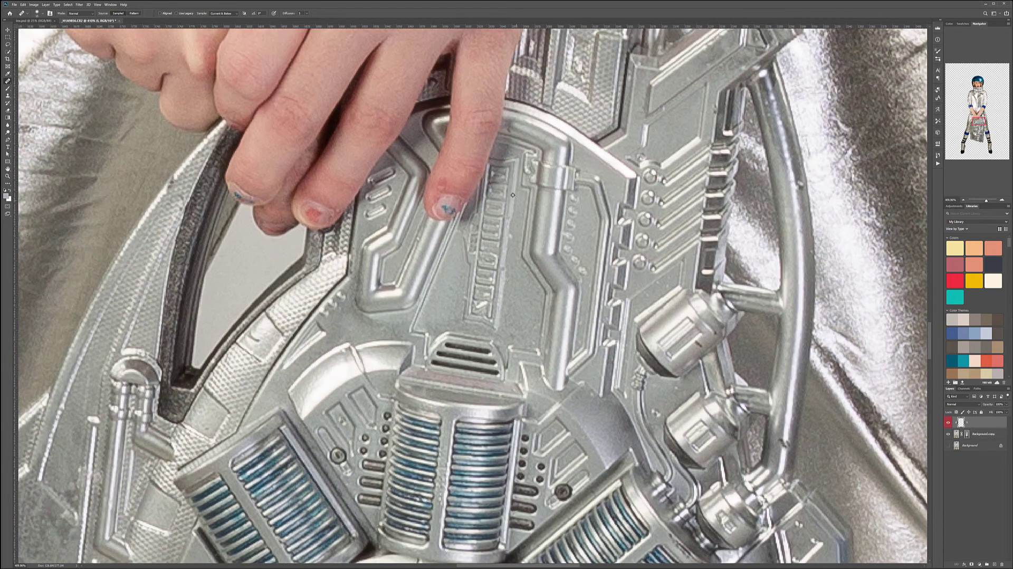
alt+click(504, 169)
drag(497, 191, 482, 311)
Heal over the oval slit and the round stud on the middle band of the silver helmet collar.
scroll(532, 251, down, 3)
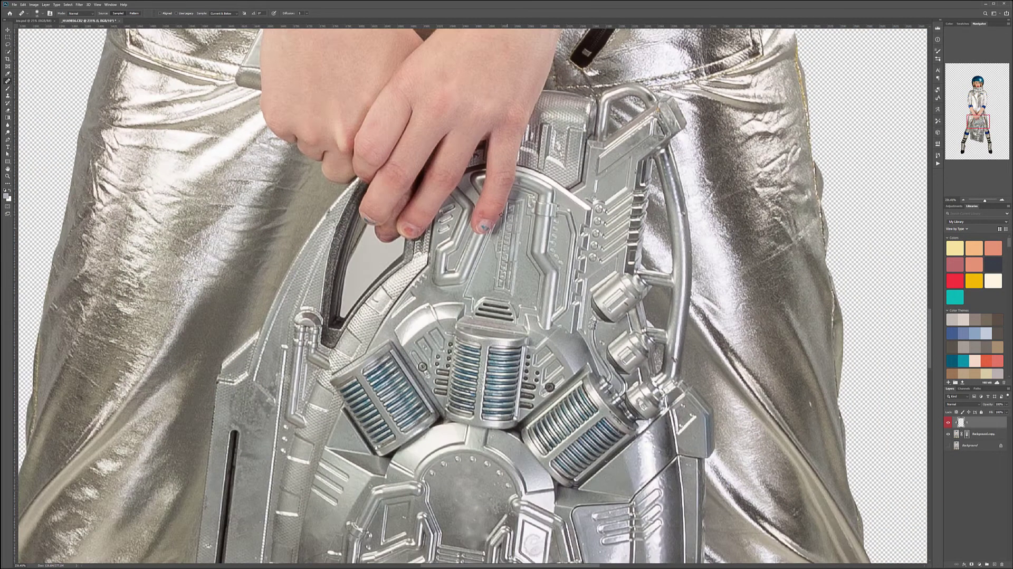
scroll(539, 247, down, 5)
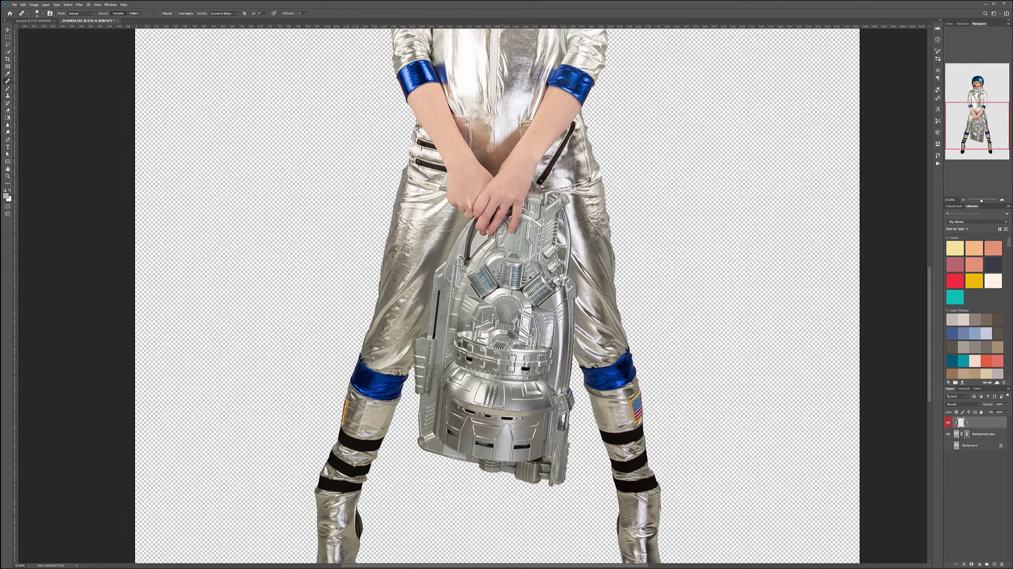
scroll(486, 368, up, 5)
scroll(486, 368, down, 3)
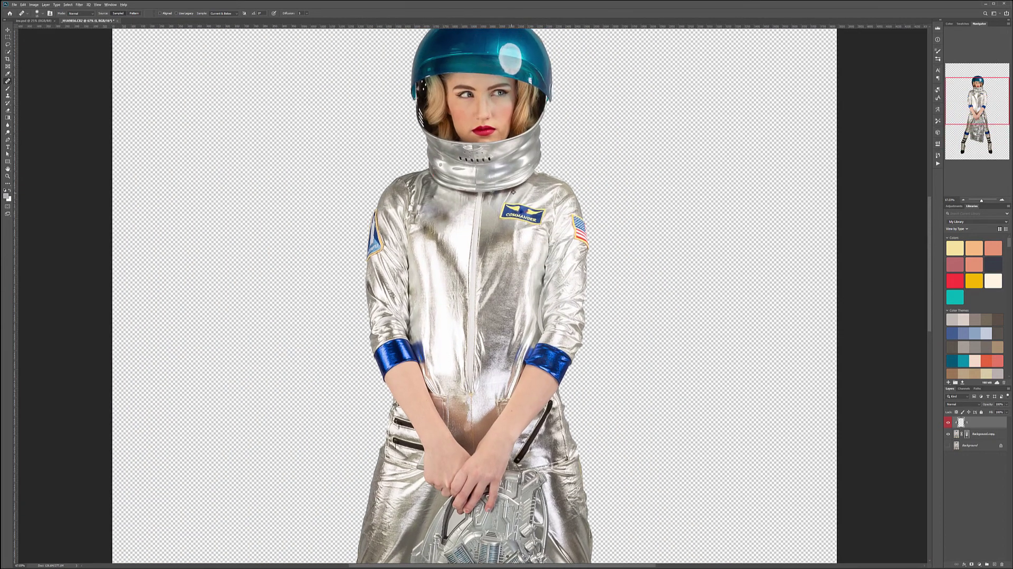
scroll(486, 167, up, 8)
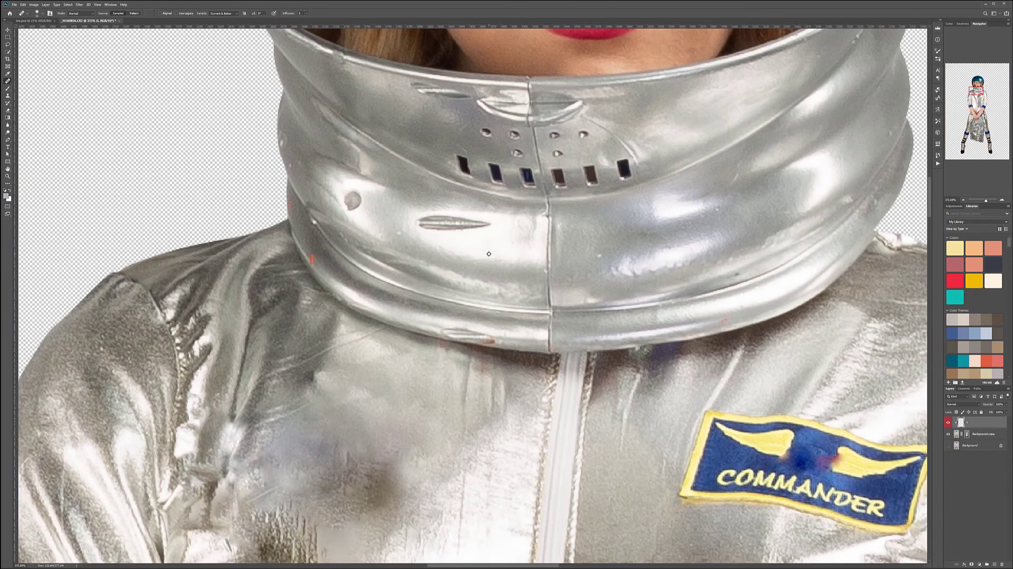
drag(489, 227, 426, 222)
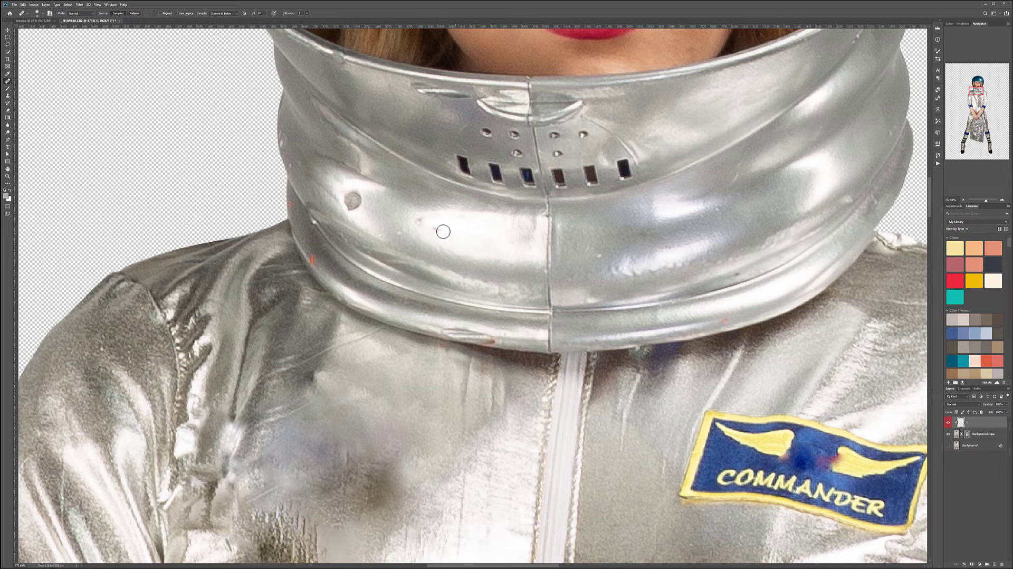
click(347, 197)
drag(355, 183, 353, 201)
Heal the slit-shaped mark on the lower rim of the helmet collar, beside the centre seam.
scroll(571, 237, down, 3)
scroll(513, 306, up, 4)
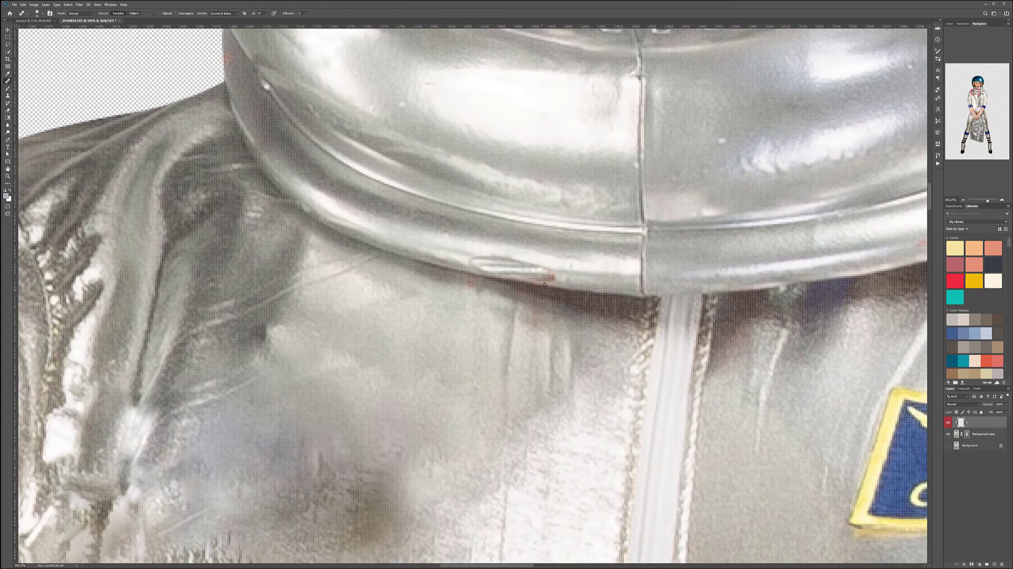
scroll(526, 269, down, 1)
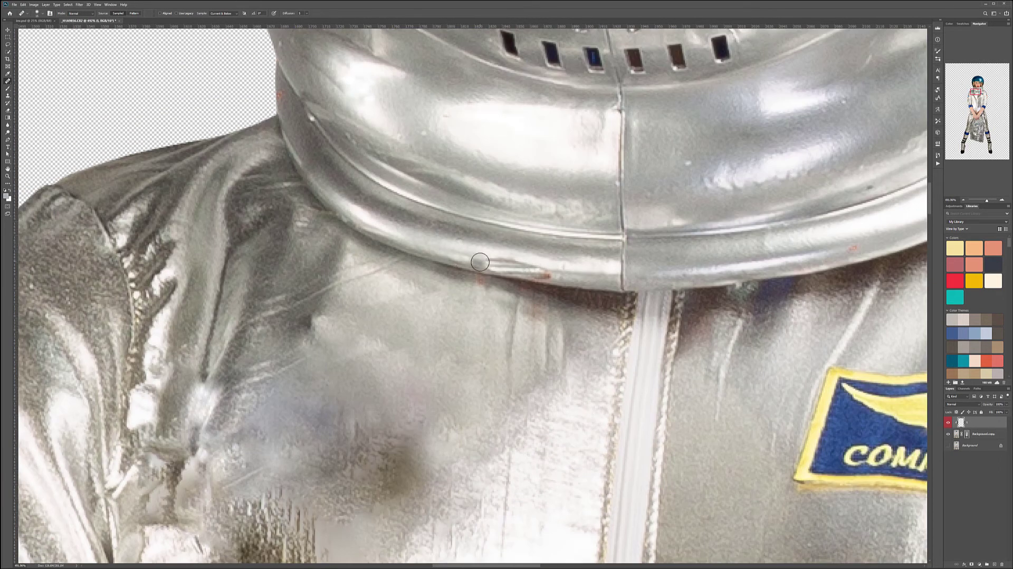
mouse_move(482, 263)
mouse_down()
mouse_move(522, 270)
mouse_move(455, 261)
mouse_move(466, 265)
mouse_up()
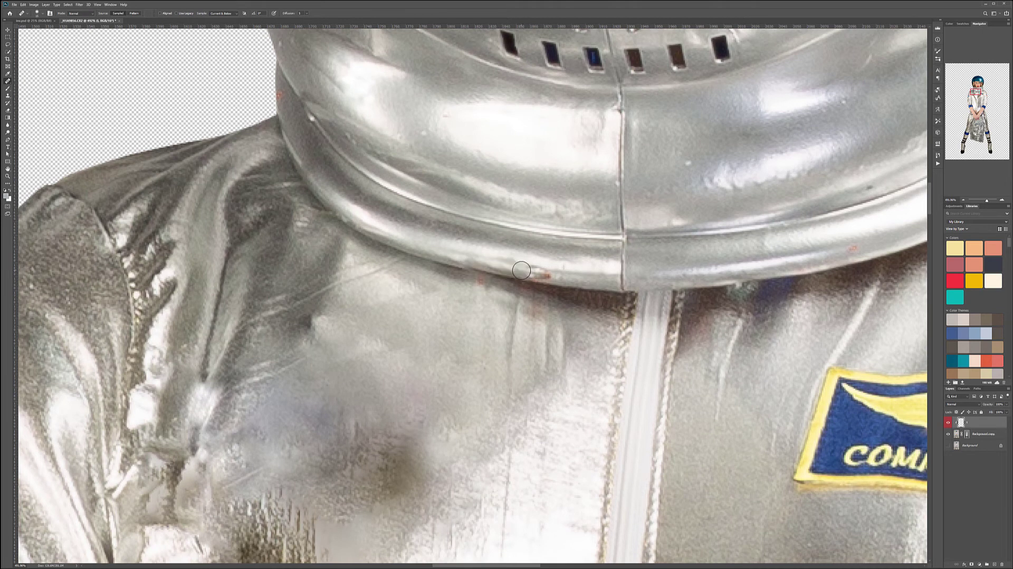
Add a new empty layer above the healing layer and give it a violet colour label.
scroll(610, 268, down, 4)
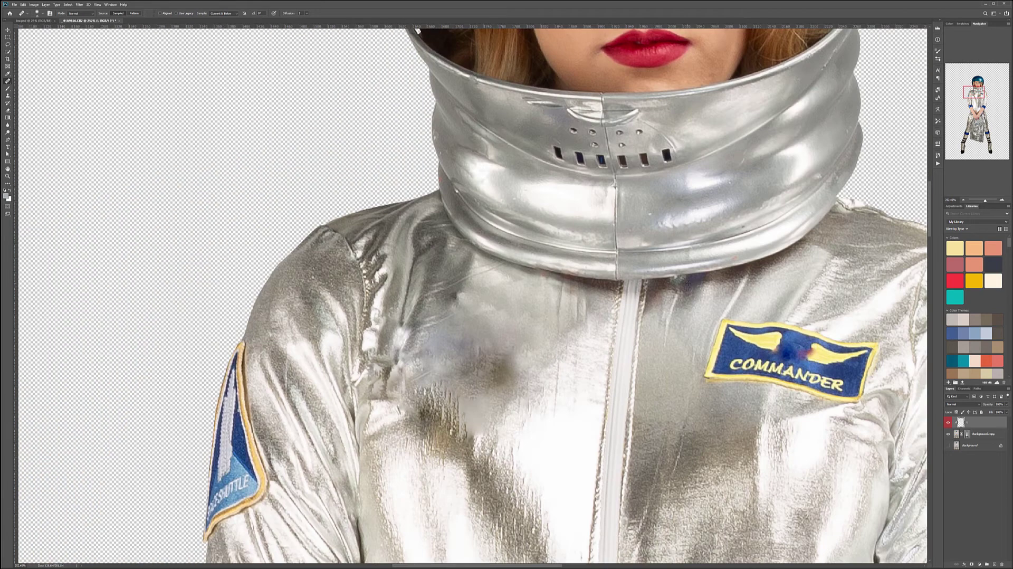
scroll(687, 283, down, 4)
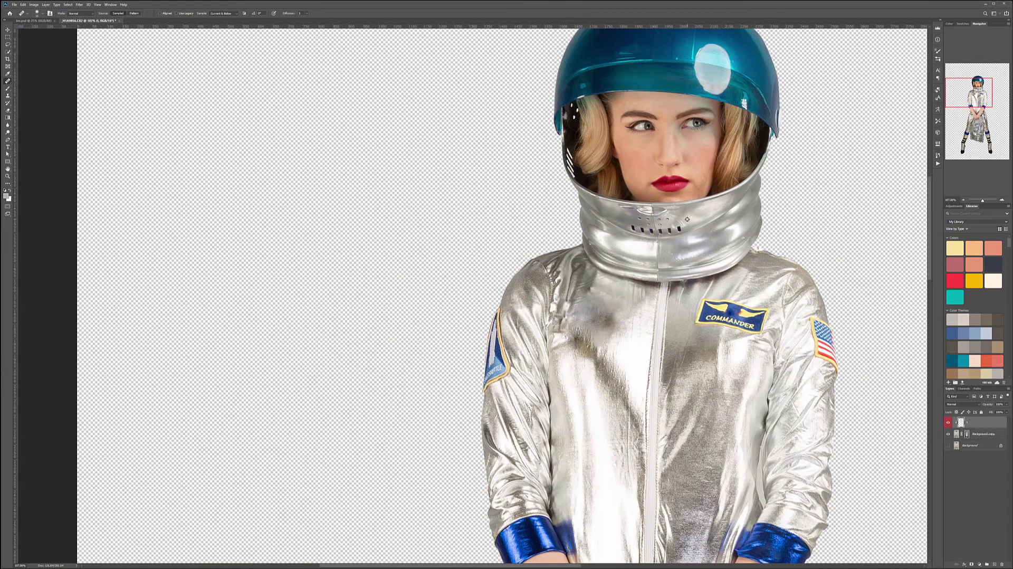
scroll(687, 219, down, 2)
scroll(739, 283, down, 2)
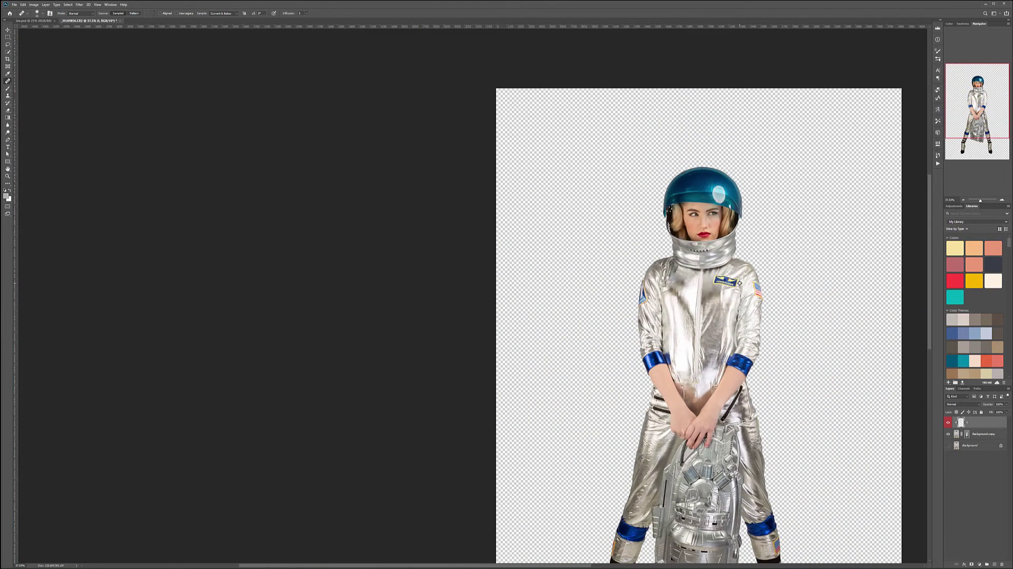
scroll(739, 283, down, 1)
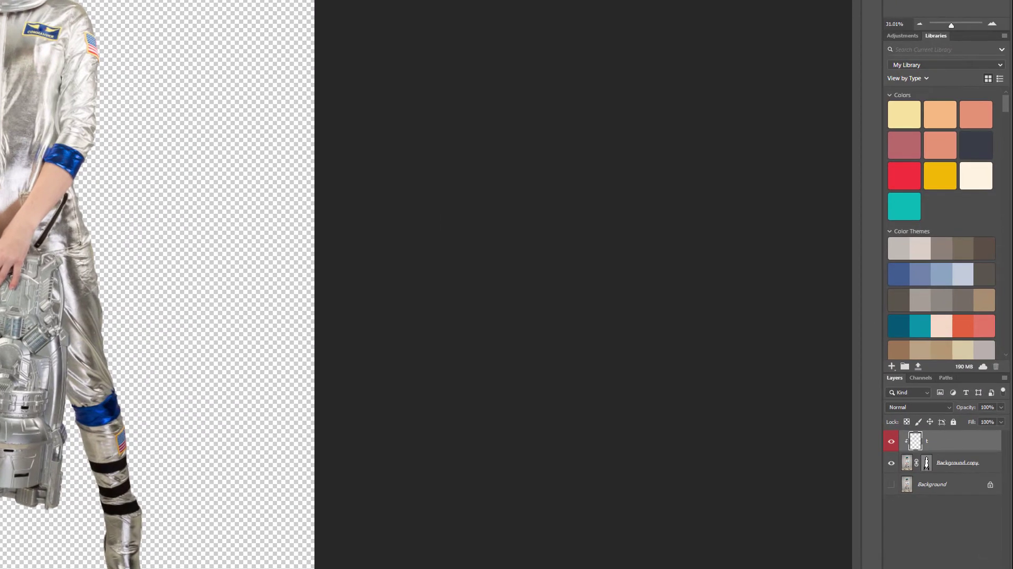
key(ctrl+shift+alt+n)
right_click(967, 445)
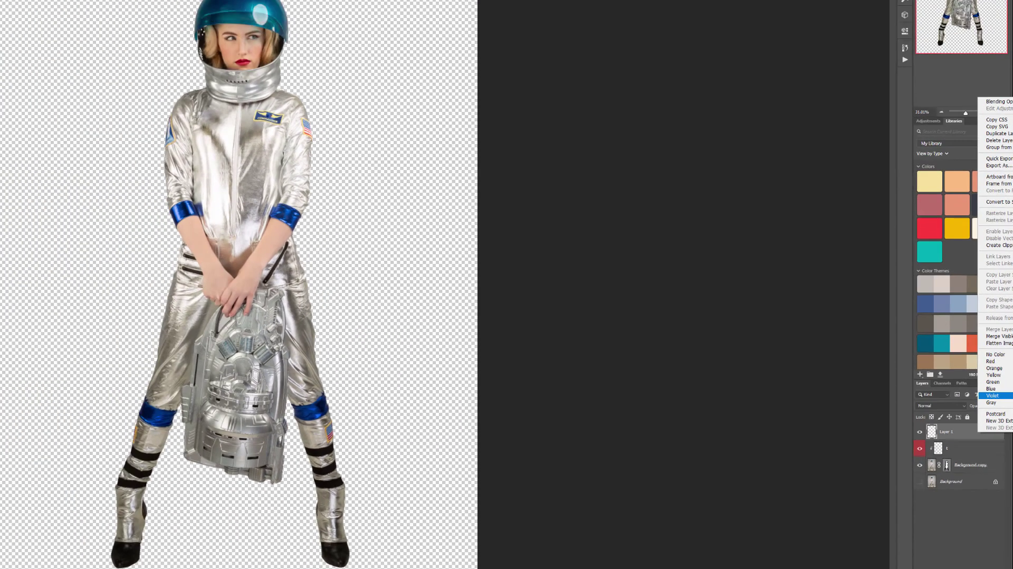
click(991, 385)
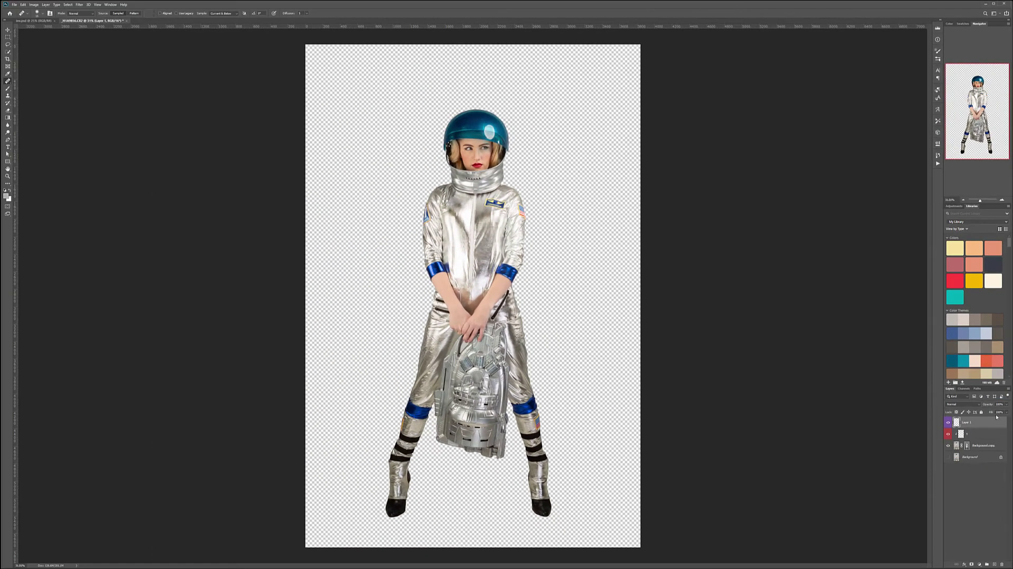
Fill the clipped new layer with neutral gray and set its blend mode to Soft Light.
key(shift+F5)
key(Return)
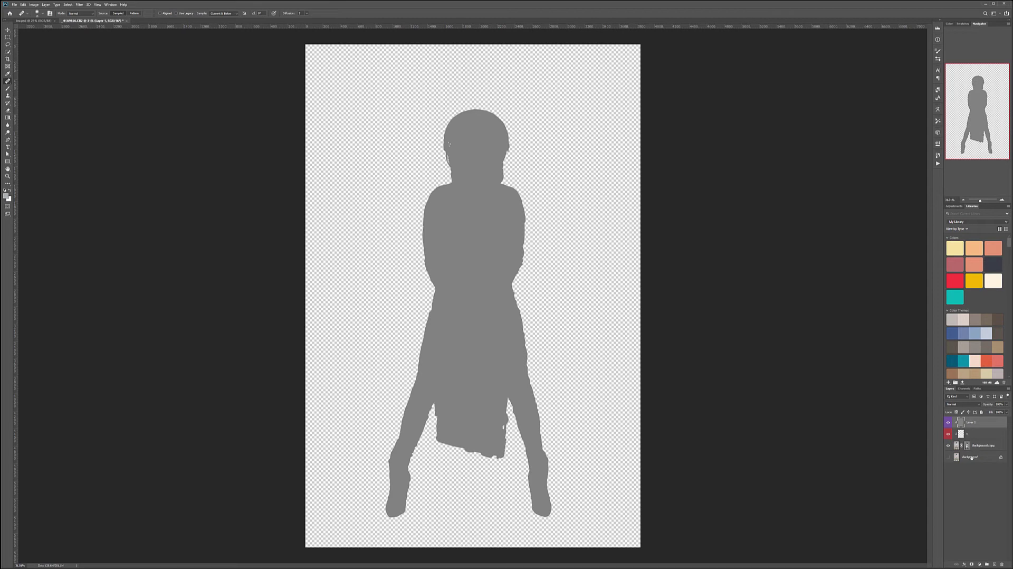
click(974, 404)
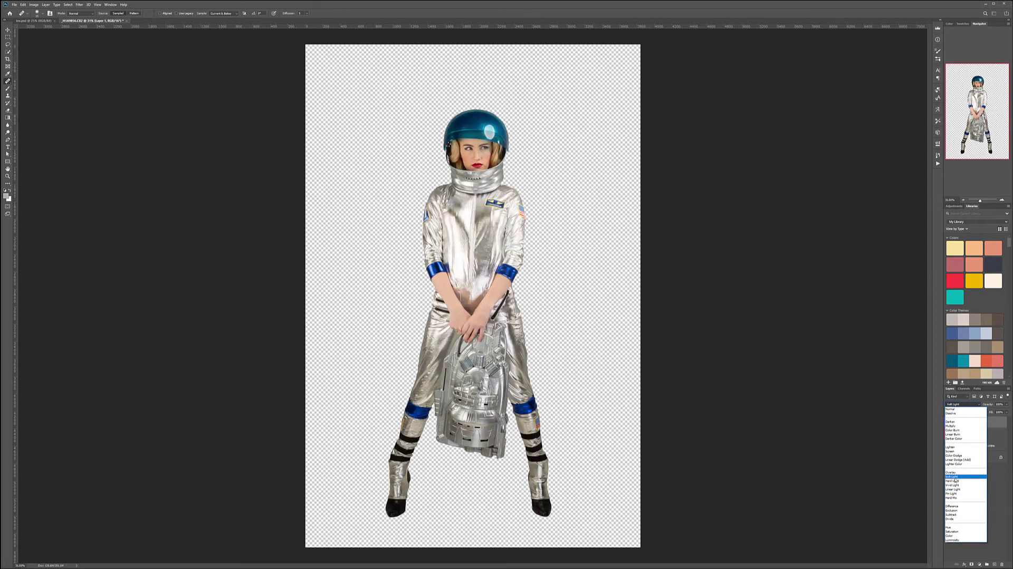
click(952, 476)
Set up the Brush tool with the default black and white colours and a smaller Soft Round tip.
click(9, 89)
key(d)
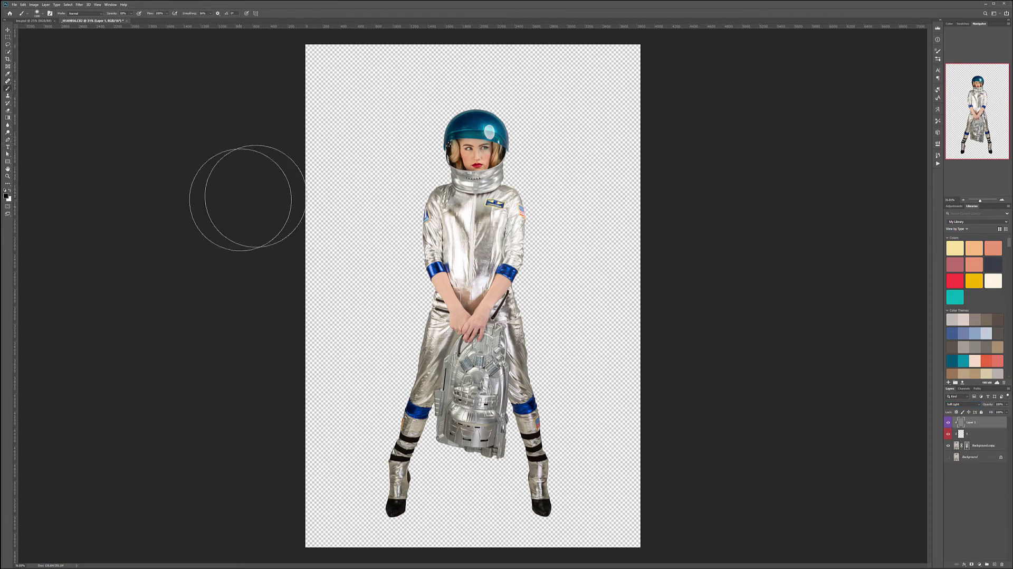
right_click(362, 189)
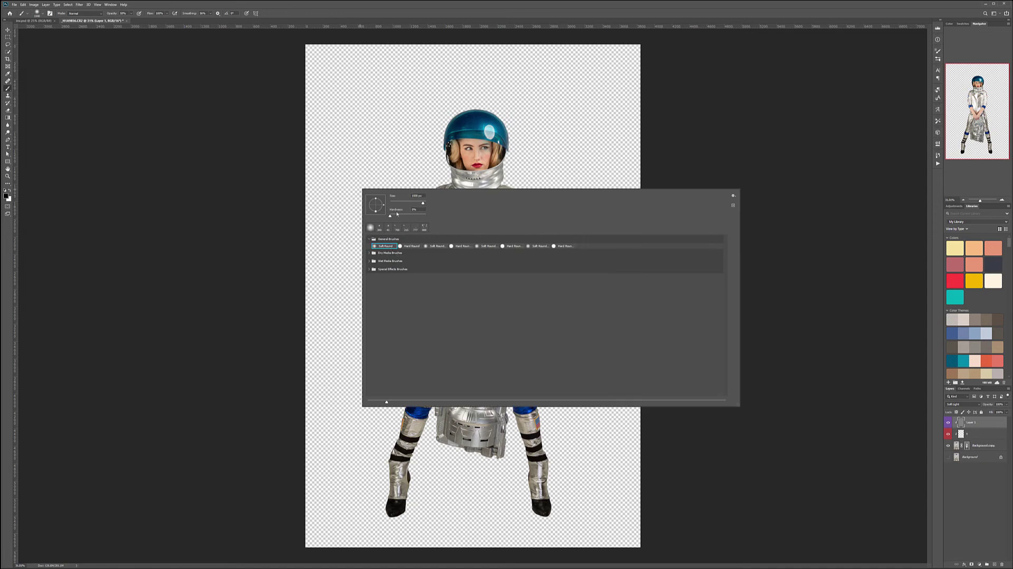
key(Return)
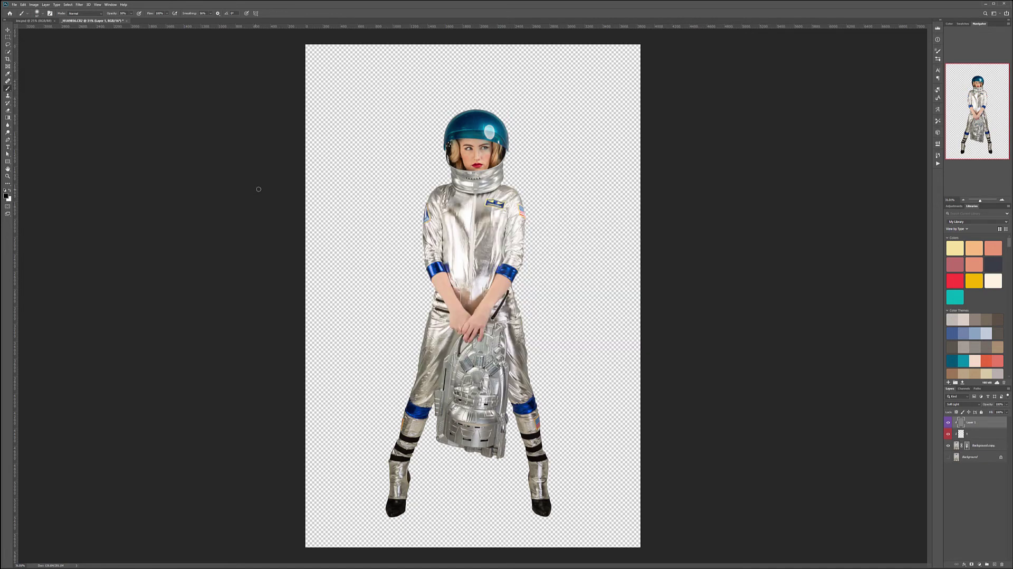
Darken the outer edges of the face along the cheek and jaw with black strokes at reduced brush opacity.
scroll(483, 117, up, 3)
scroll(453, 228, up, 5)
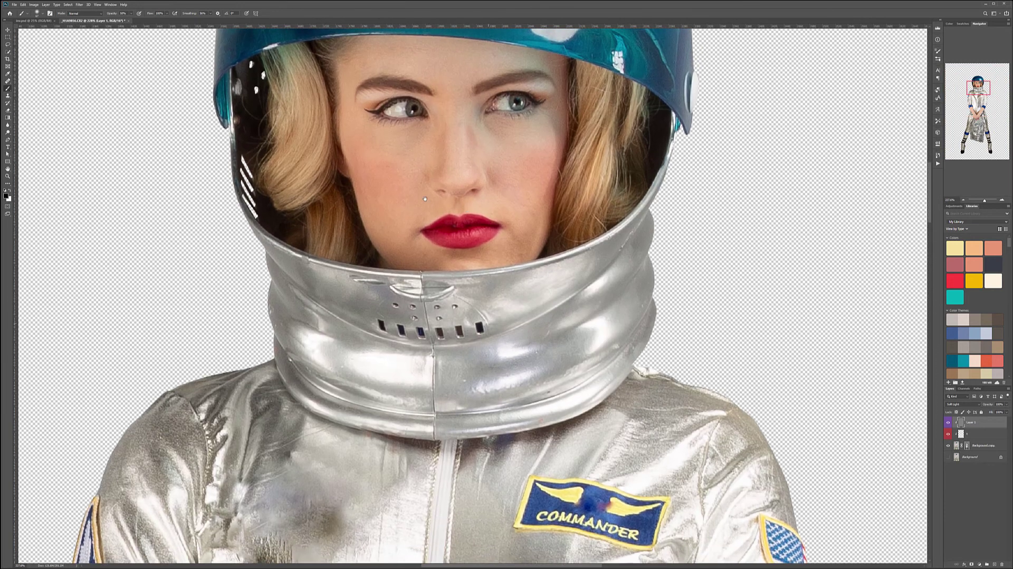
drag(425, 199, 425, 196)
drag(342, 99, 340, 179)
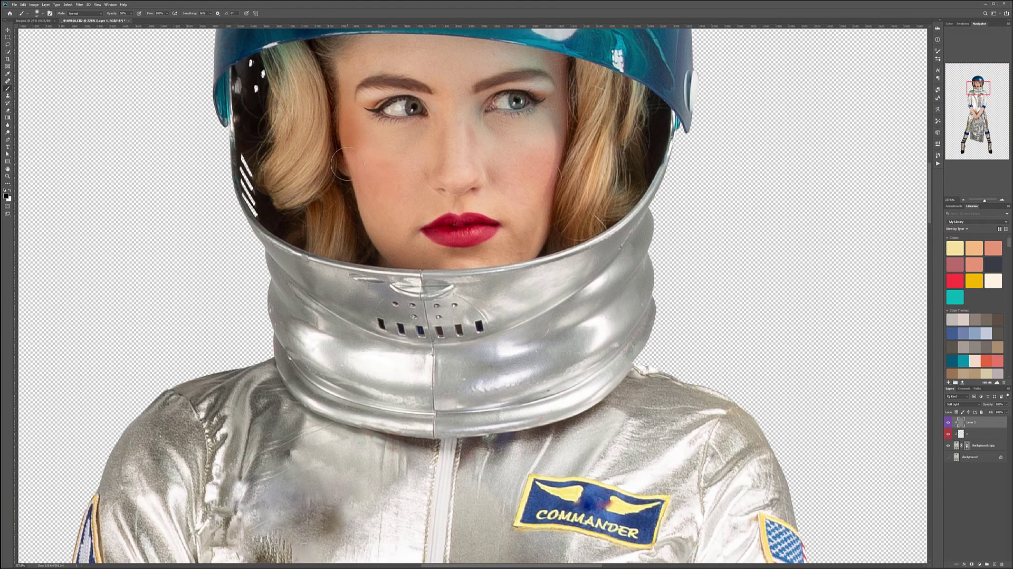
key(ctrl+z)
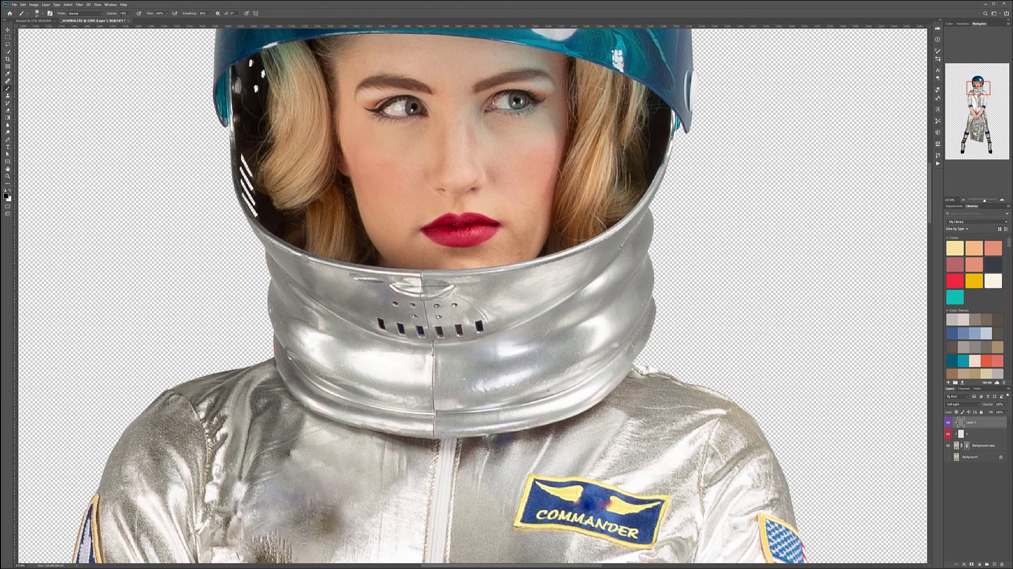
key(3)
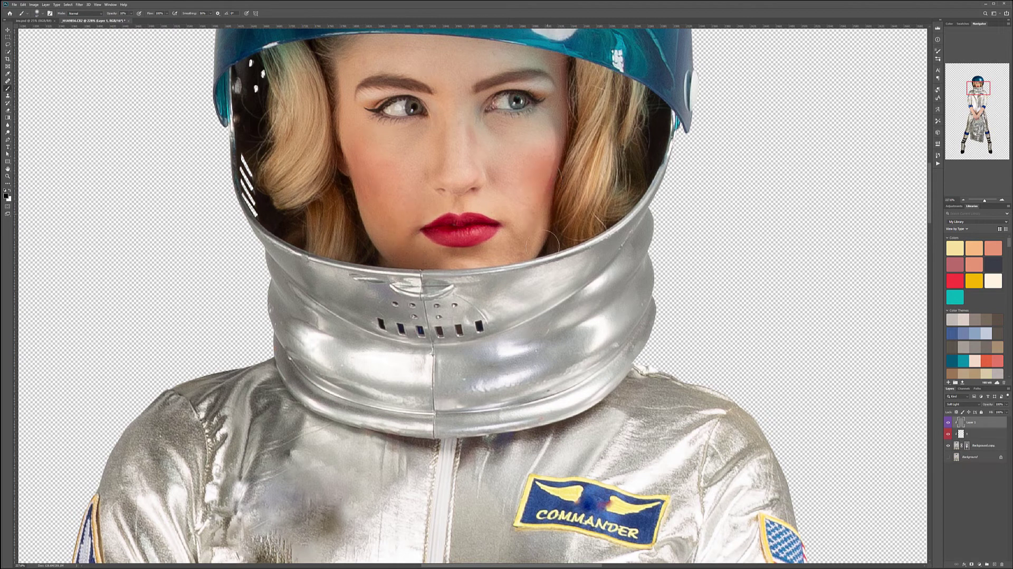
drag(354, 176, 377, 276)
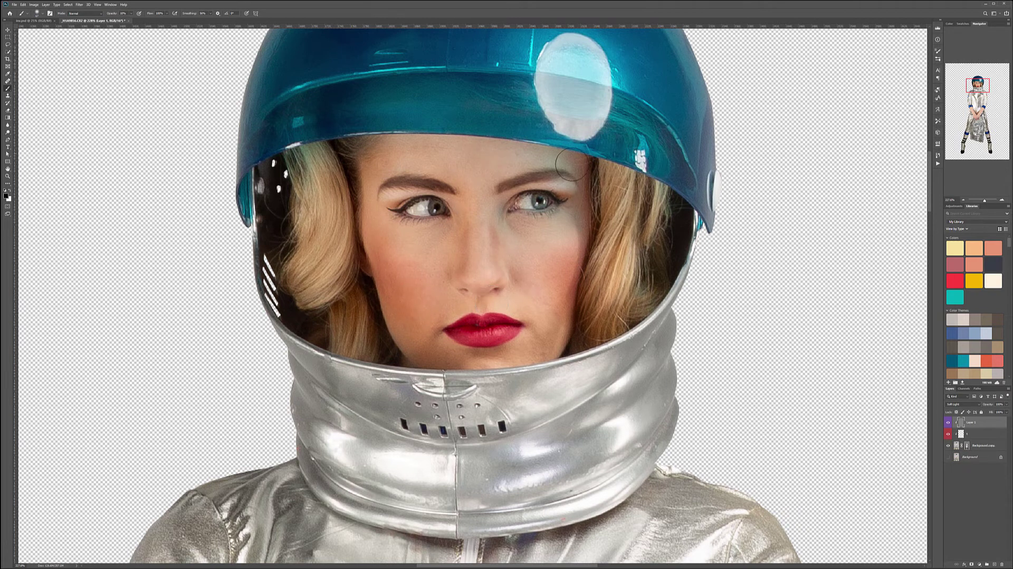
Lighten the highlights on the cheeks below the eyes and around the nose with white strokes, reducing the brush size for finer areas.
key(x)
click(525, 251)
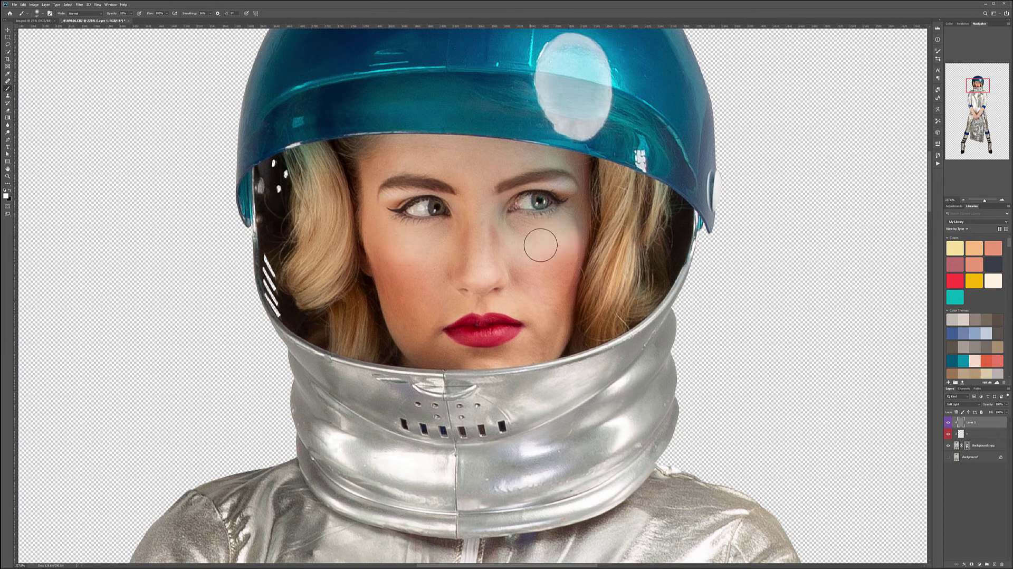
key(bracketleft)
key(bracketleft)
key(bracketleft)
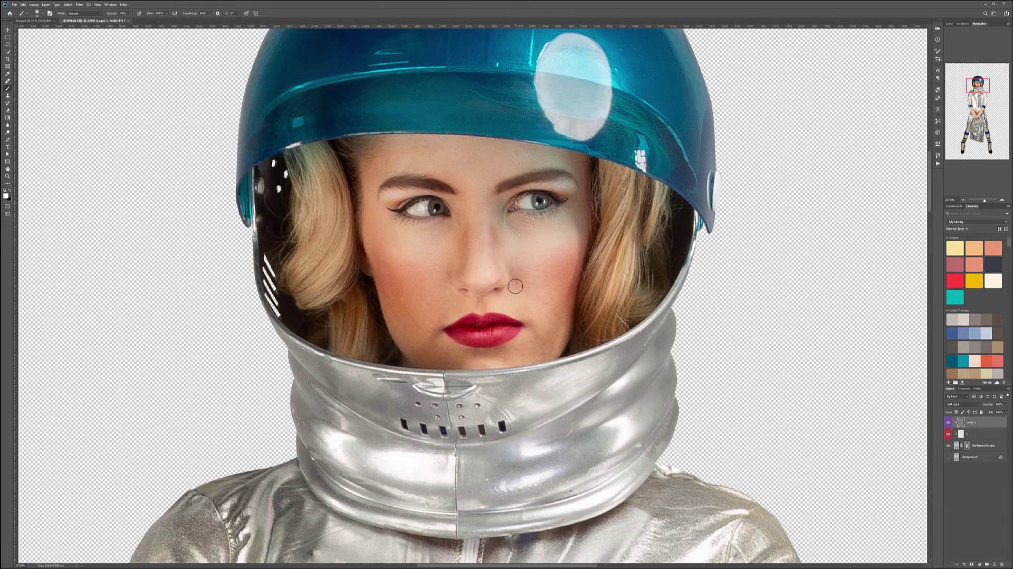
Compare the portrait with the gray dodge-and-burn layer hidden and shown.
scroll(515, 286, down, 3)
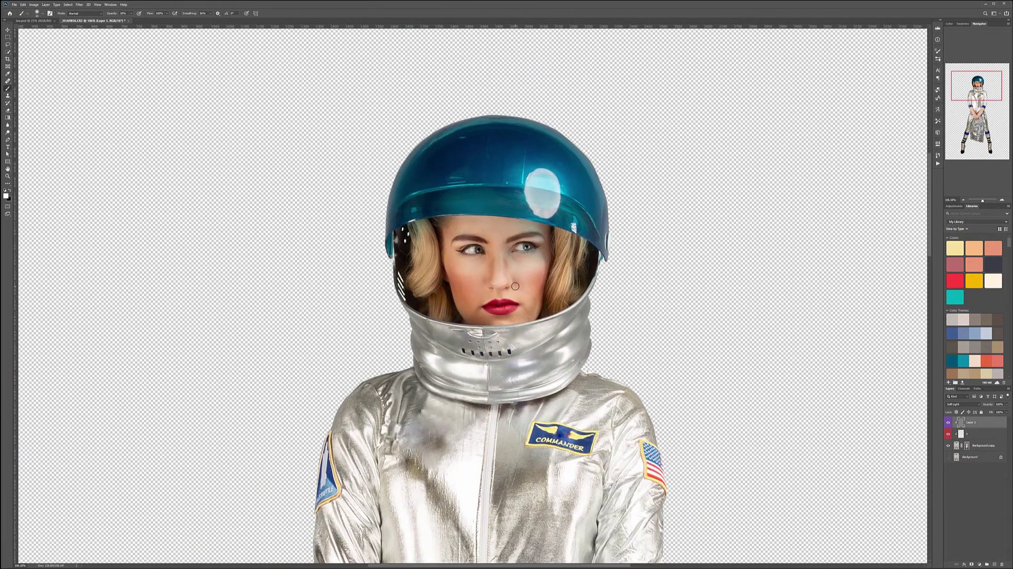
click(948, 423)
click(947, 423)
click(948, 423)
click(947, 423)
scroll(554, 288, down, 5)
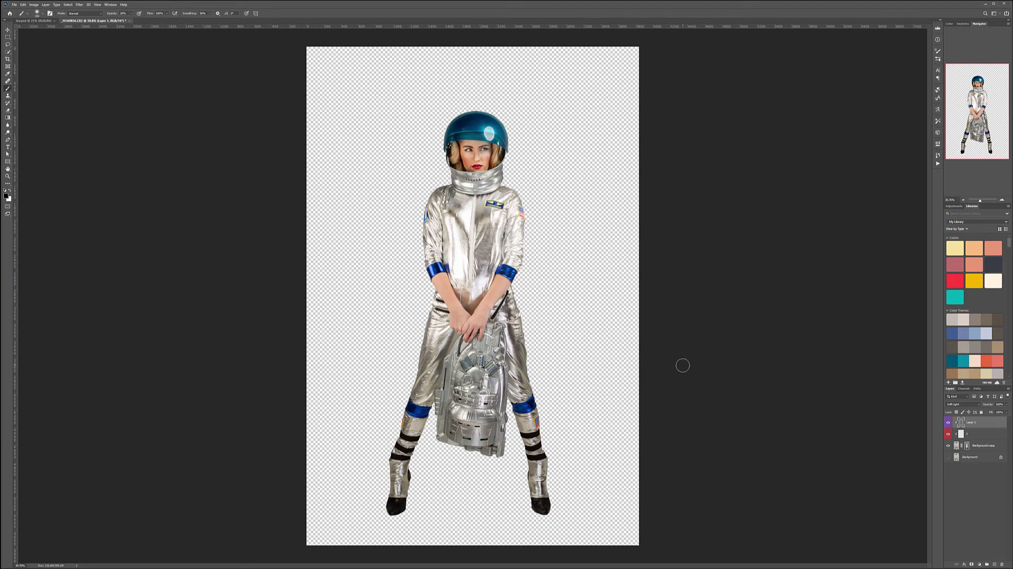
Stamp the visible layers into a new clipped layer at the top and apply the Dust & Scratches filter to it.
key(ctrl+shift+alt+n)
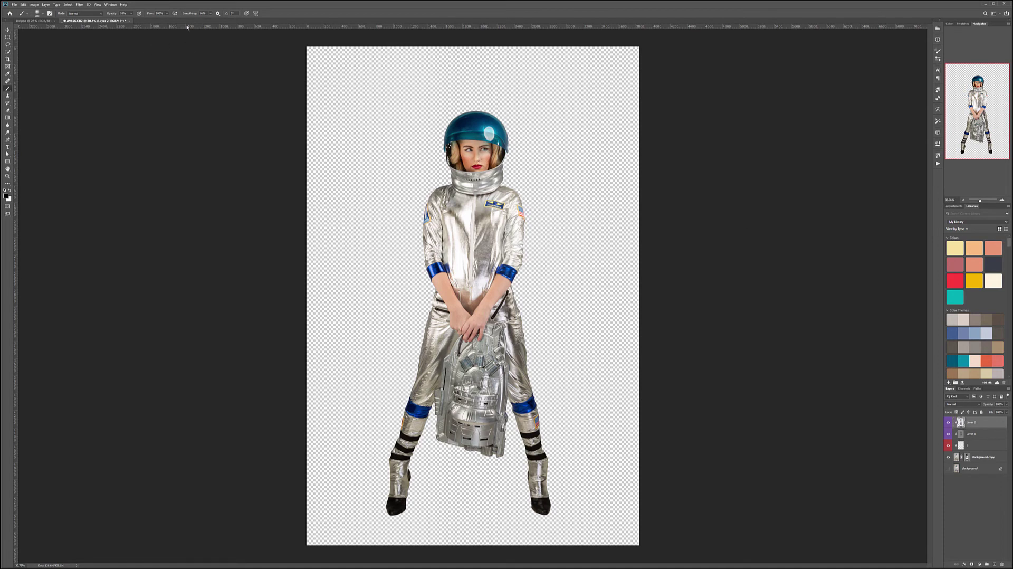
click(109, 5)
mouse_move(83, 5)
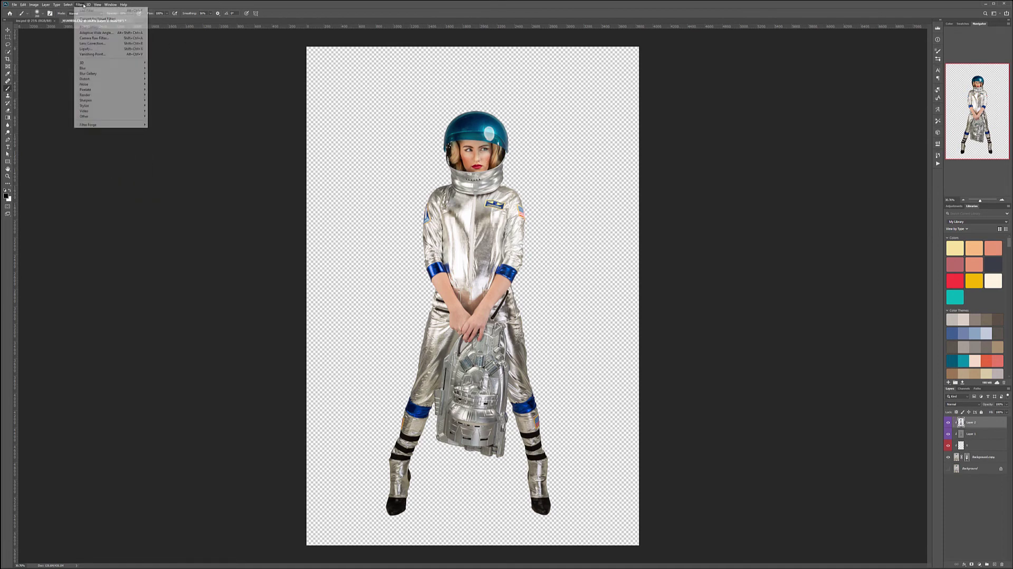
mouse_move(121, 83)
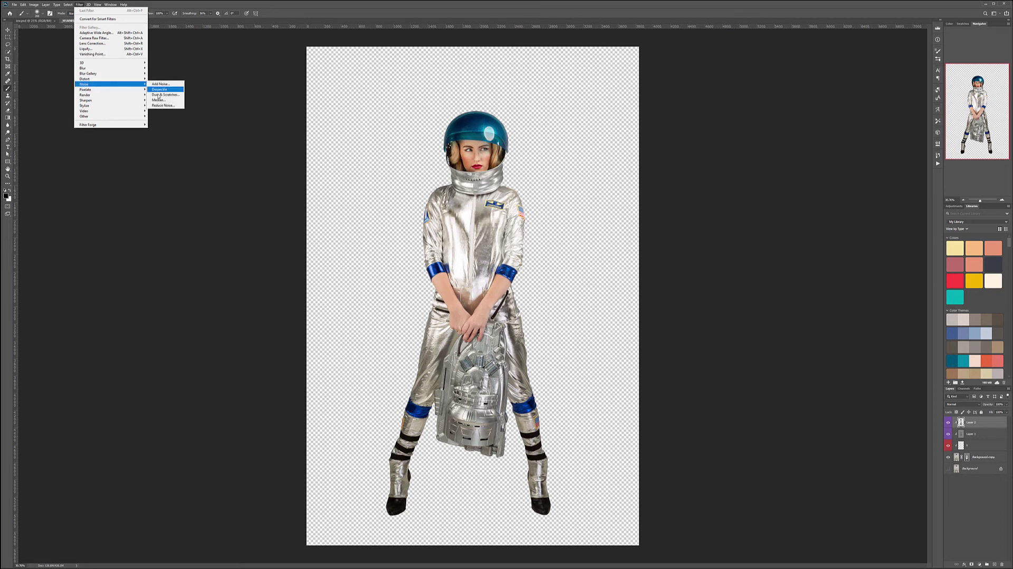
click(159, 95)
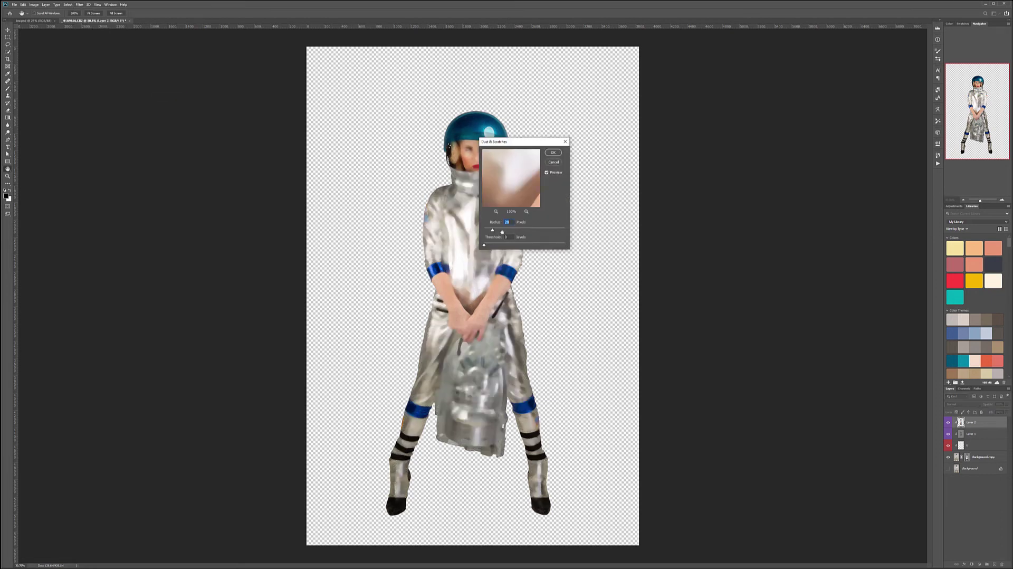
click(561, 153)
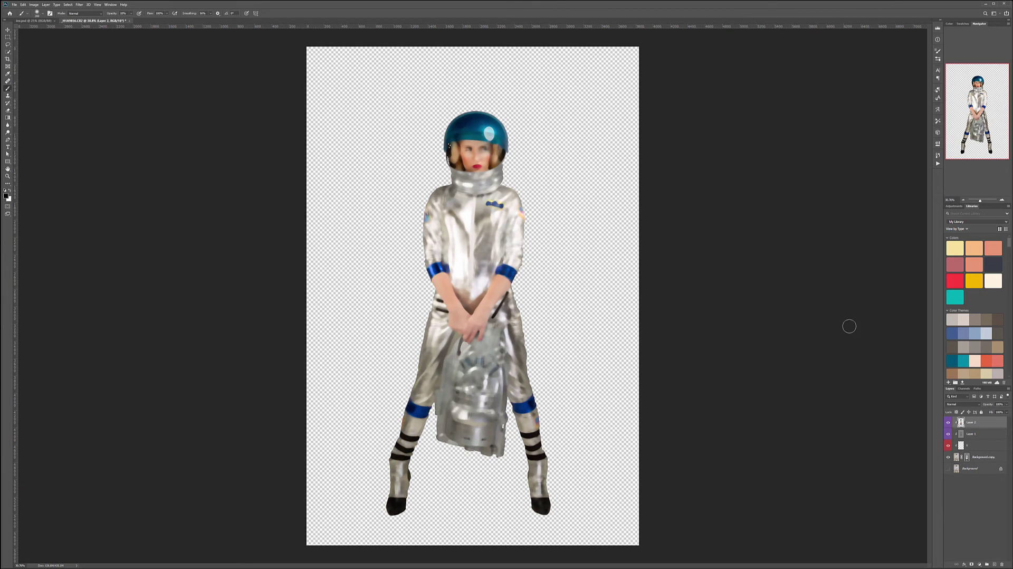
Hide the Dust & Scratches layer with a black mask and set up a smaller white brush over the face.
alt+click(972, 564)
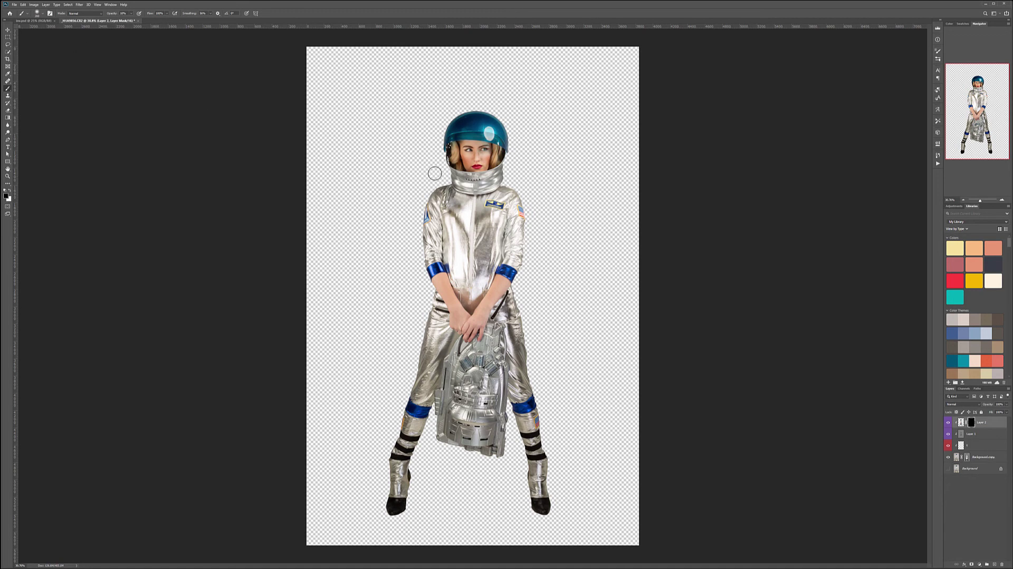
scroll(481, 149, up, 10)
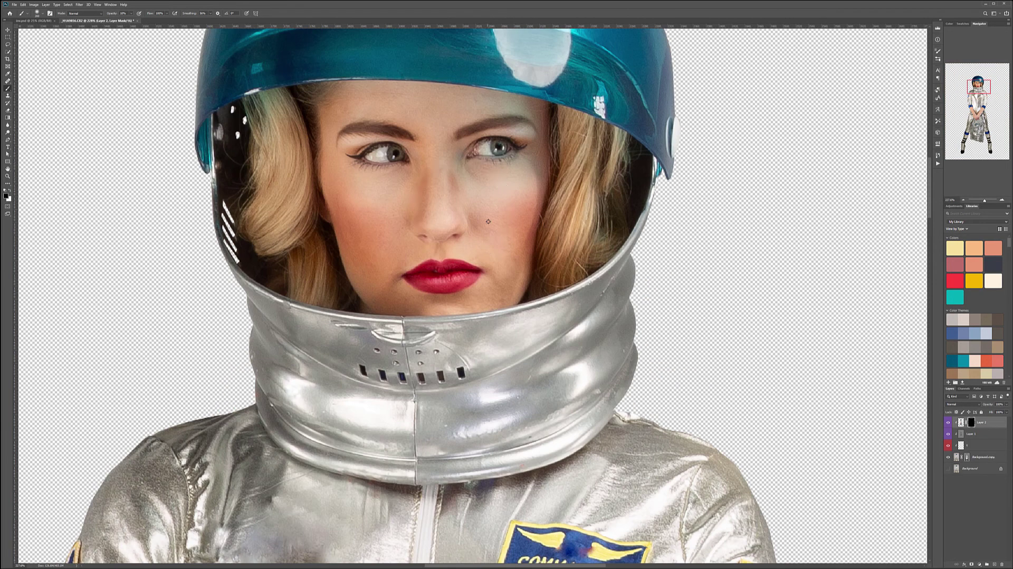
key(x)
key(bracketleft)
key(bracketleft)
key(bracketleft)
key(bracketleft)
key(bracketleft)
key(bracketleft)
Reveal the skin smoothing on the cheeks, nose, forehead and chin by painting white on the layer mask.
mouse_move(359, 197)
mouse_down()
mouse_move(386, 194)
mouse_move(384, 231)
mouse_move(403, 222)
mouse_move(367, 267)
mouse_move(381, 296)
mouse_move(379, 262)
mouse_up()
mouse_move(431, 183)
mouse_down()
mouse_move(433, 217)
mouse_move(429, 200)
mouse_move(450, 183)
mouse_move(460, 196)
mouse_move(461, 185)
mouse_move(426, 172)
mouse_move(421, 215)
mouse_up()
drag(387, 102, 384, 105)
mouse_move(494, 199)
mouse_down()
mouse_move(470, 176)
mouse_move(527, 192)
mouse_move(477, 230)
mouse_move(516, 235)
mouse_move(529, 225)
mouse_move(496, 288)
mouse_move(417, 308)
mouse_move(367, 284)
mouse_move(462, 309)
mouse_up()
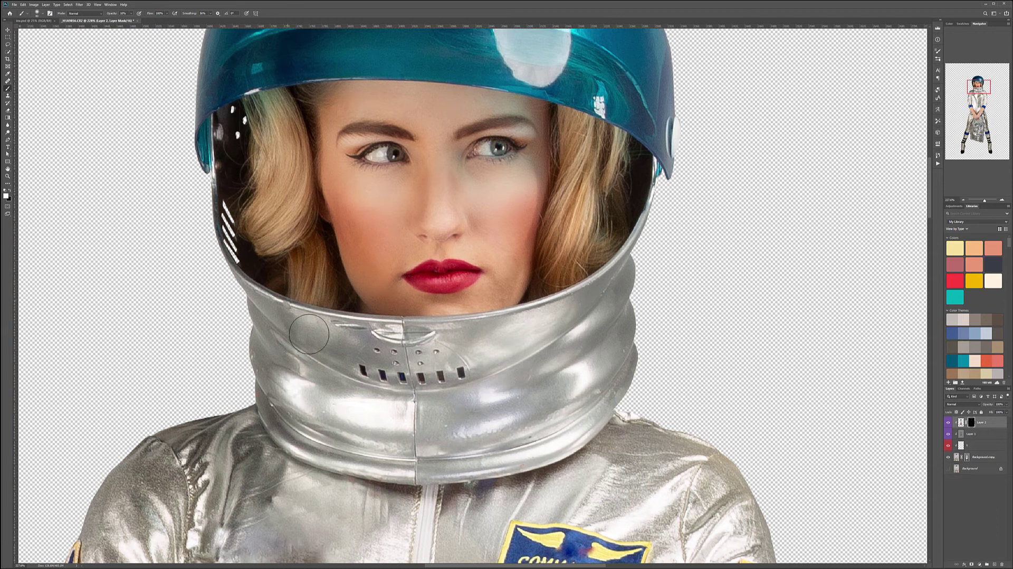
Examine the helmet, suit, arms and hands up close, and check the smoothed portrait as a whole.
drag(382, 123, 392, 362)
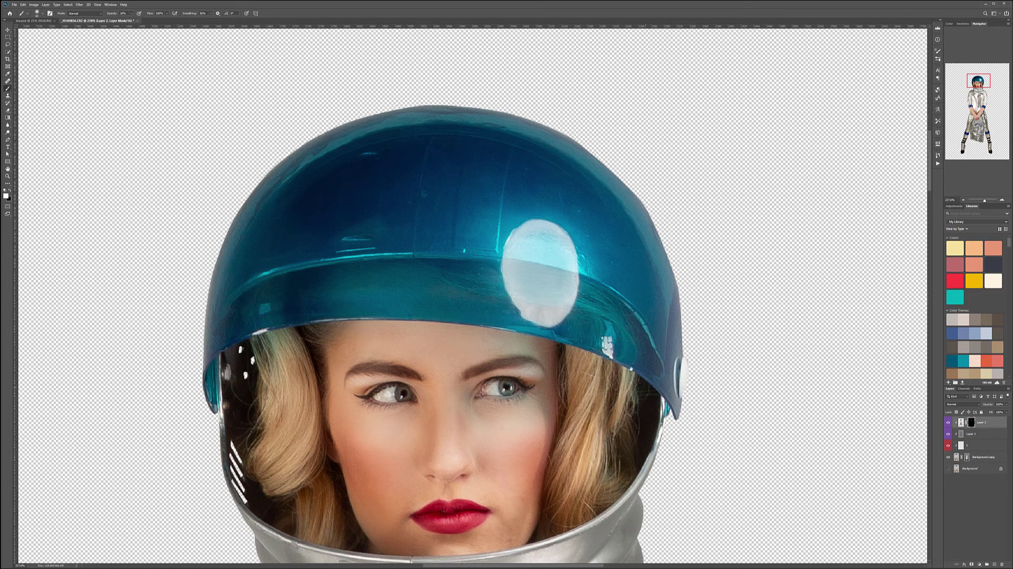
scroll(530, 133, down, 8)
scroll(530, 133, down, 5)
scroll(530, 132, left, 3)
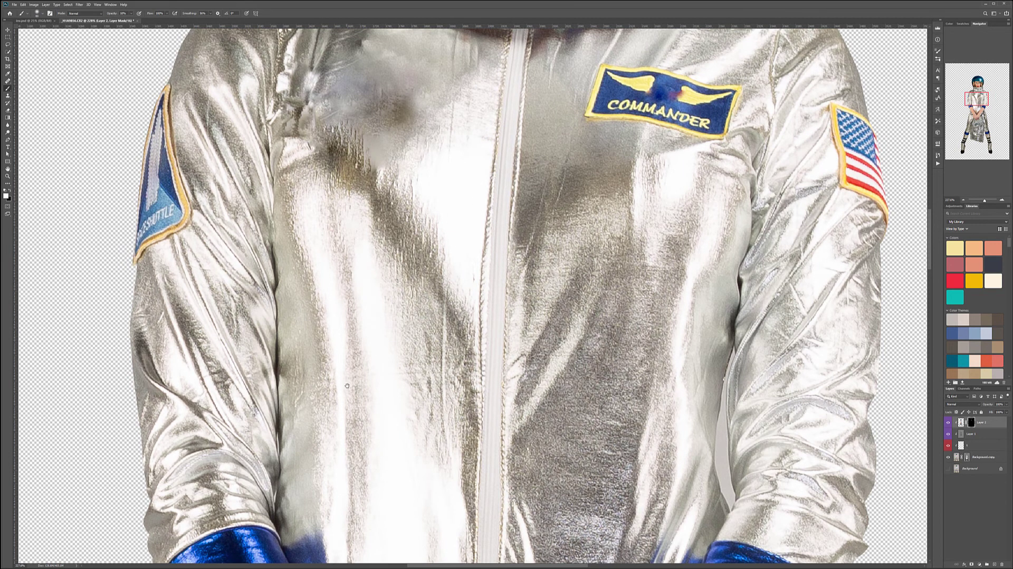
drag(345, 375, 334, 150)
scroll(187, 177, down, 5)
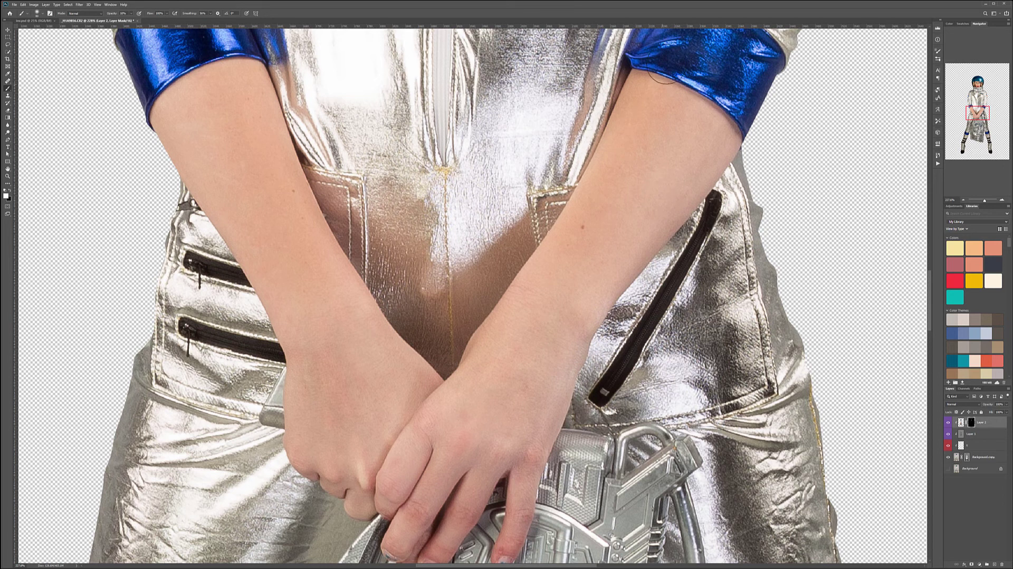
scroll(536, 398, down, 5)
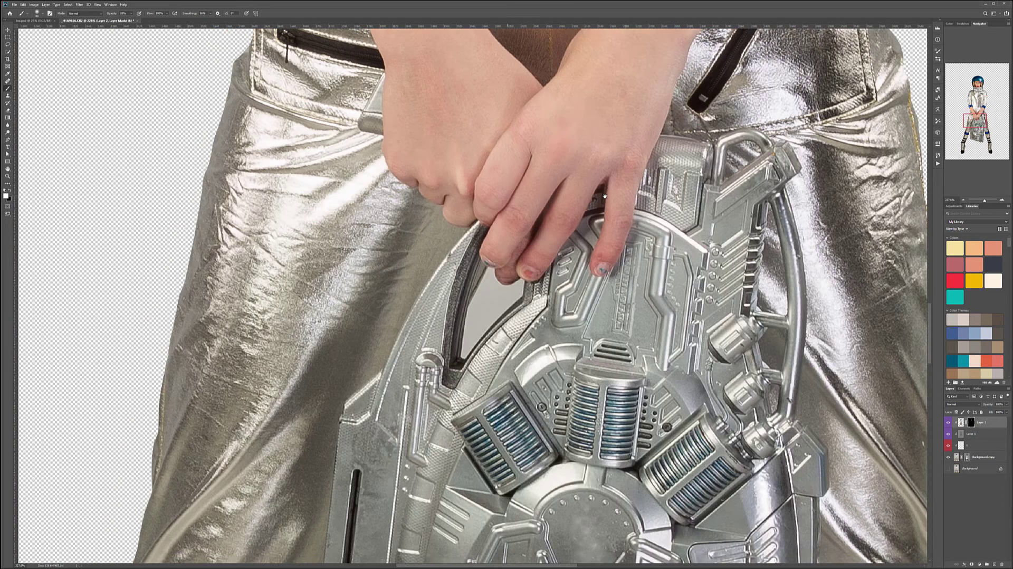
scroll(503, 381, down, 4)
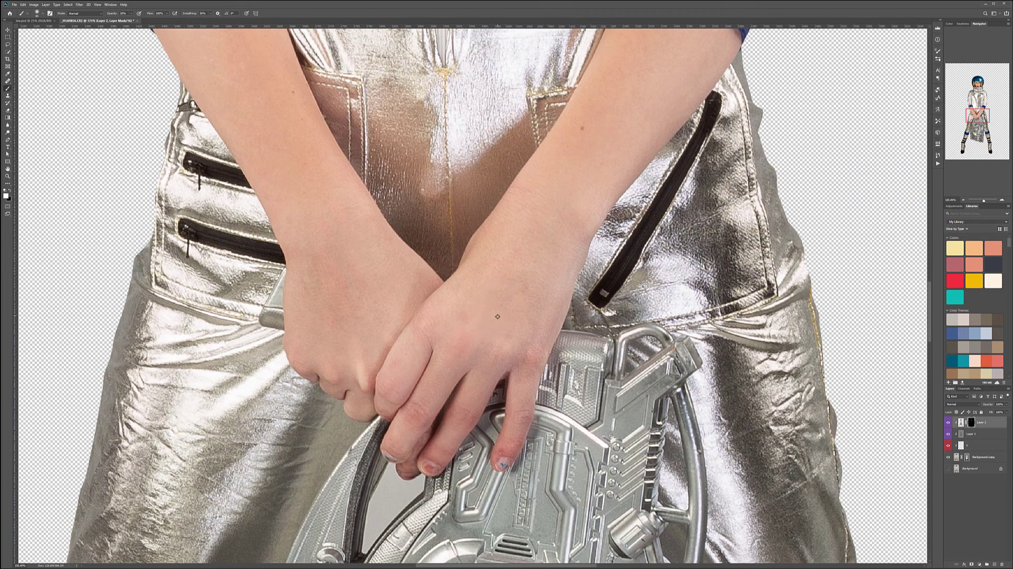
scroll(499, 296, down, 4)
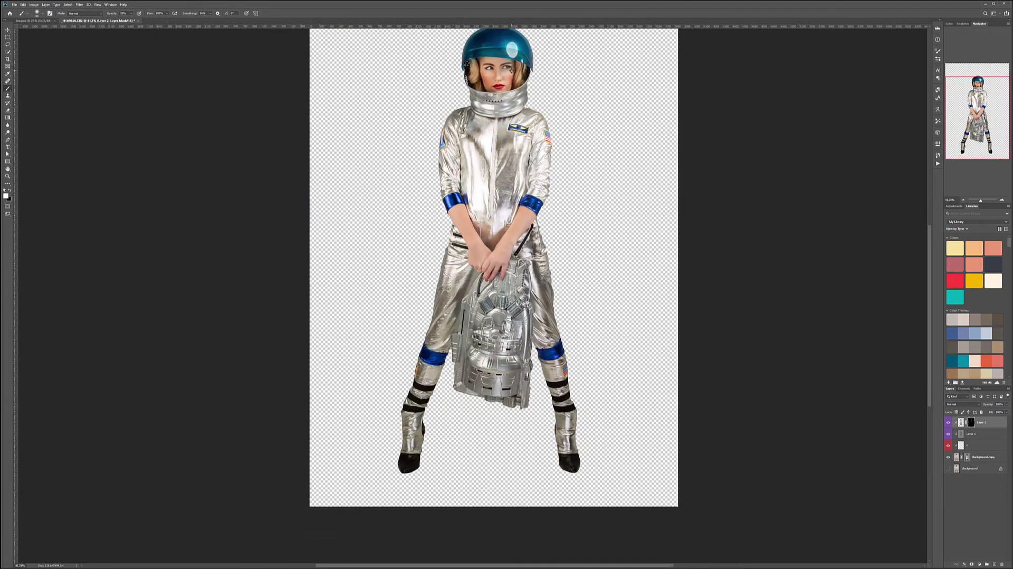
scroll(511, 69, up, 3)
scroll(520, 300, up, 2)
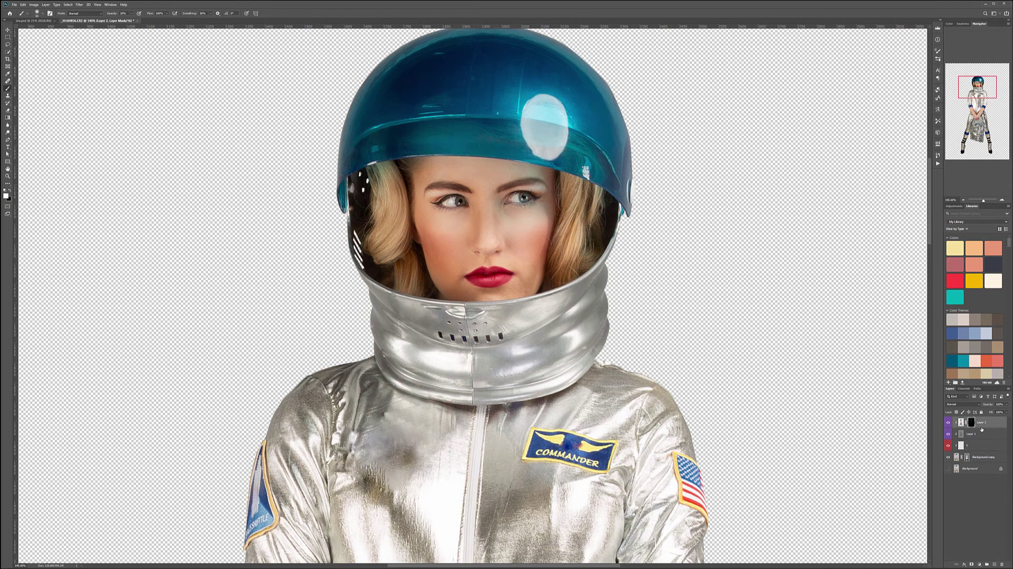
Stamp the visible layers into a new clipped layer with a green colour label, and label the skin smoothing layer beneath it orange.
key(ctrl+shift+alt+e)
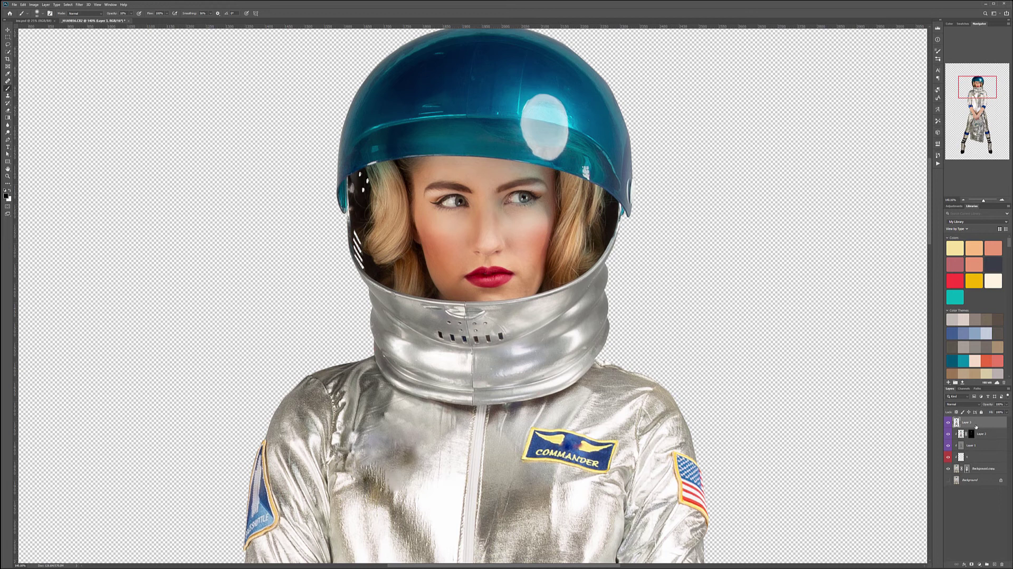
alt+click(990, 426)
right_click(994, 435)
click(997, 391)
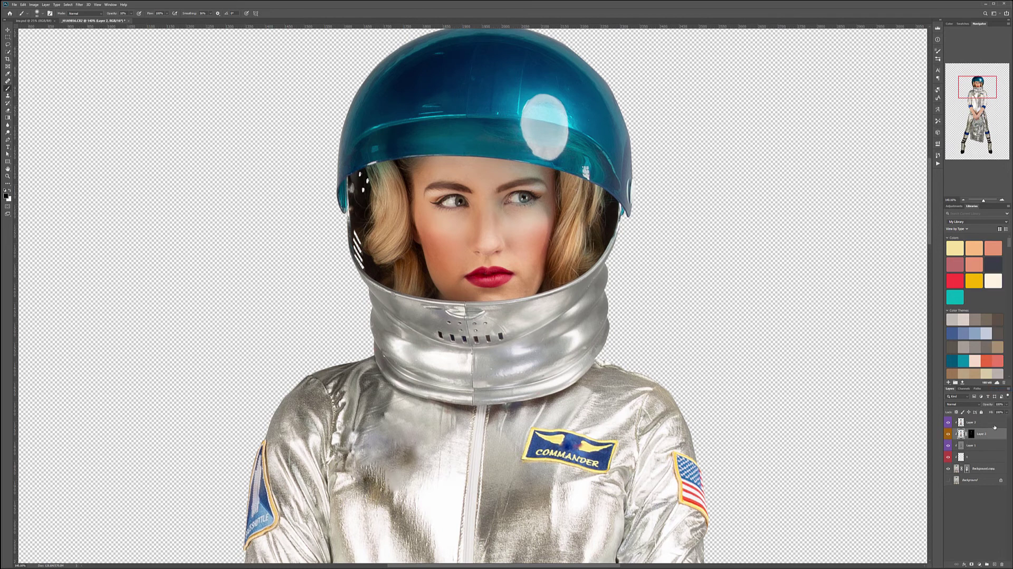
click(994, 425)
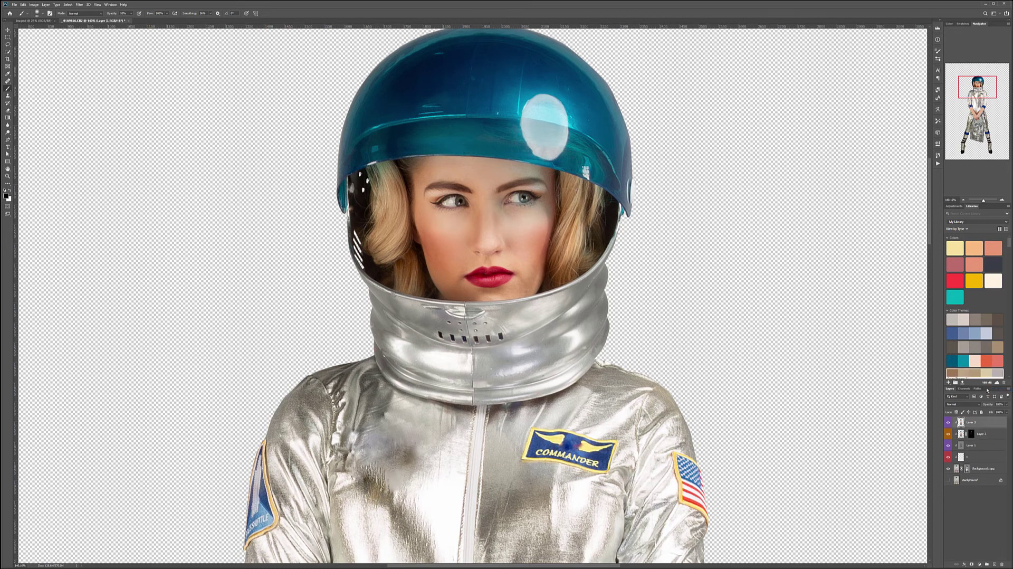
right_click(988, 429)
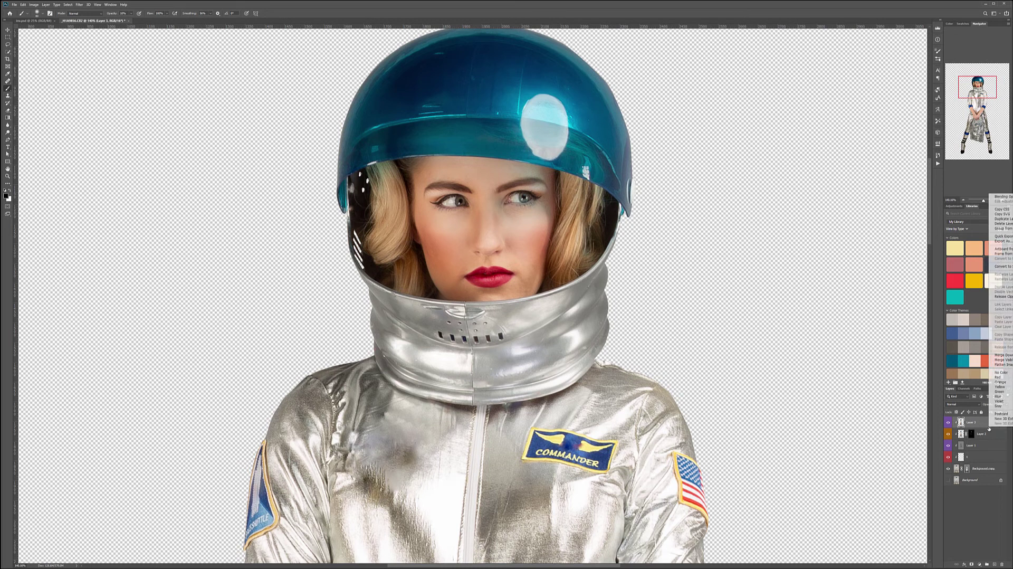
click(1010, 391)
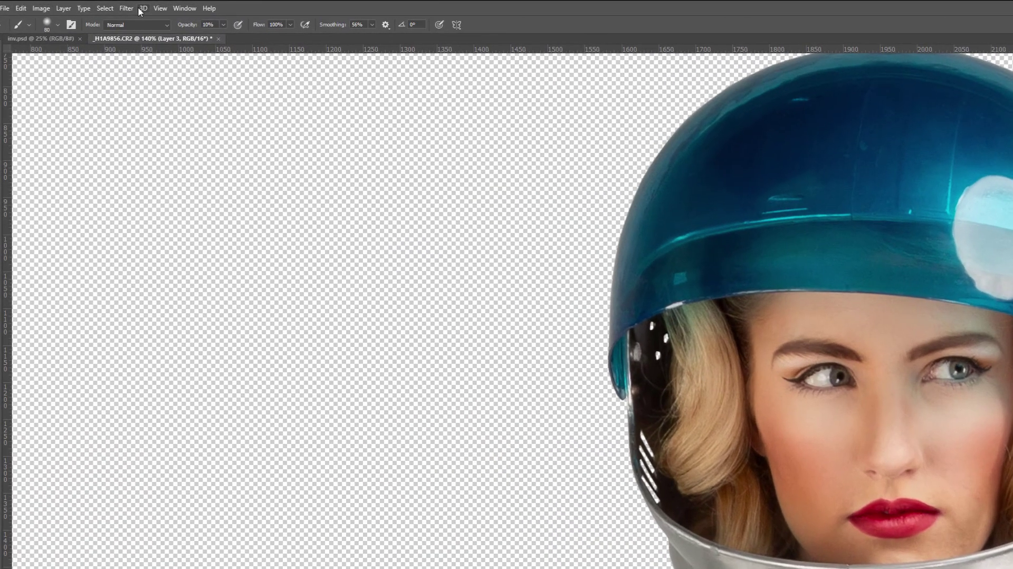
Apply the Oil Paint filter to the green-labelled layer with Cleanliness set to 7.0.
click(126, 8)
mouse_move(218, 203)
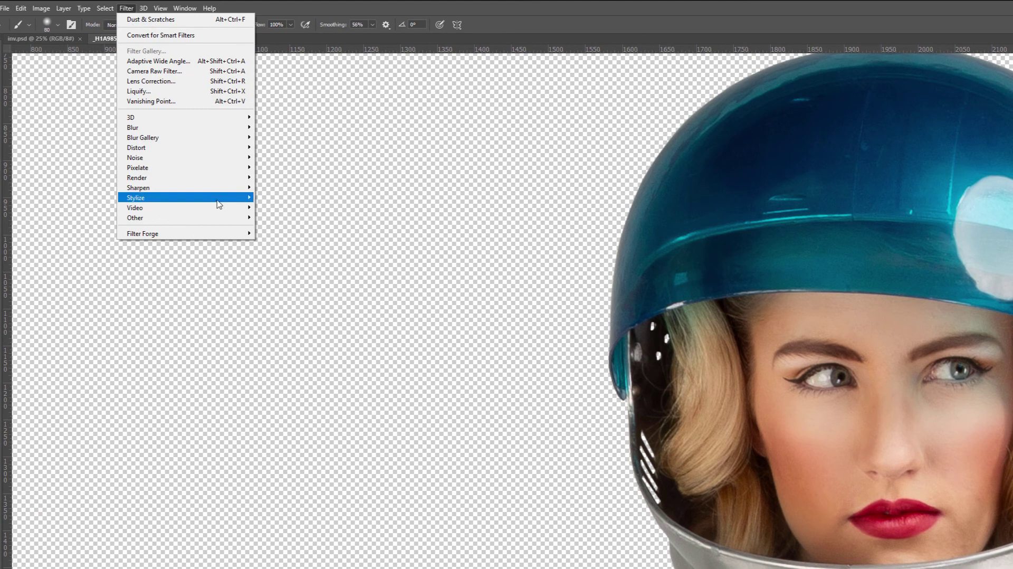
click(276, 237)
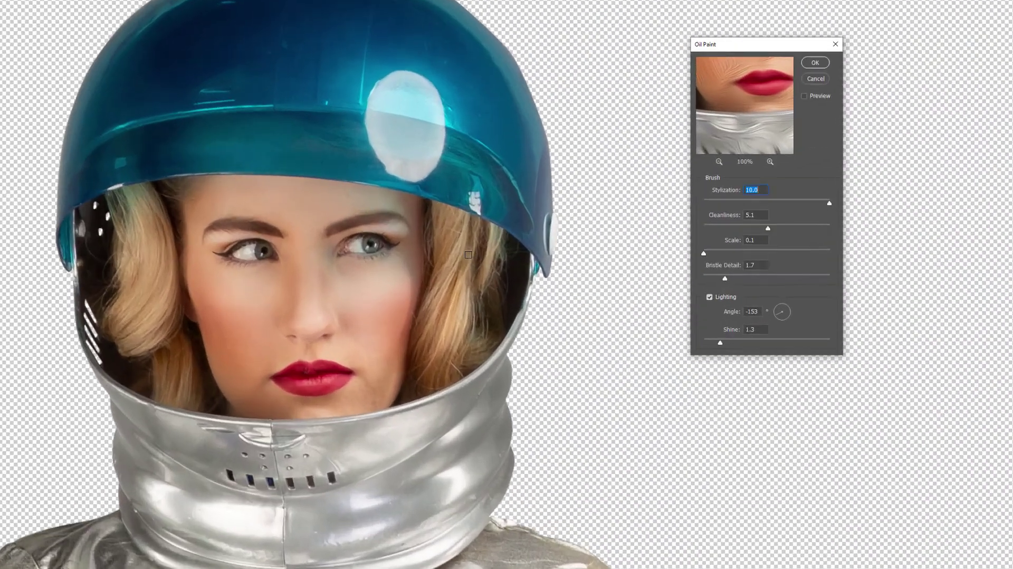
click(574, 210)
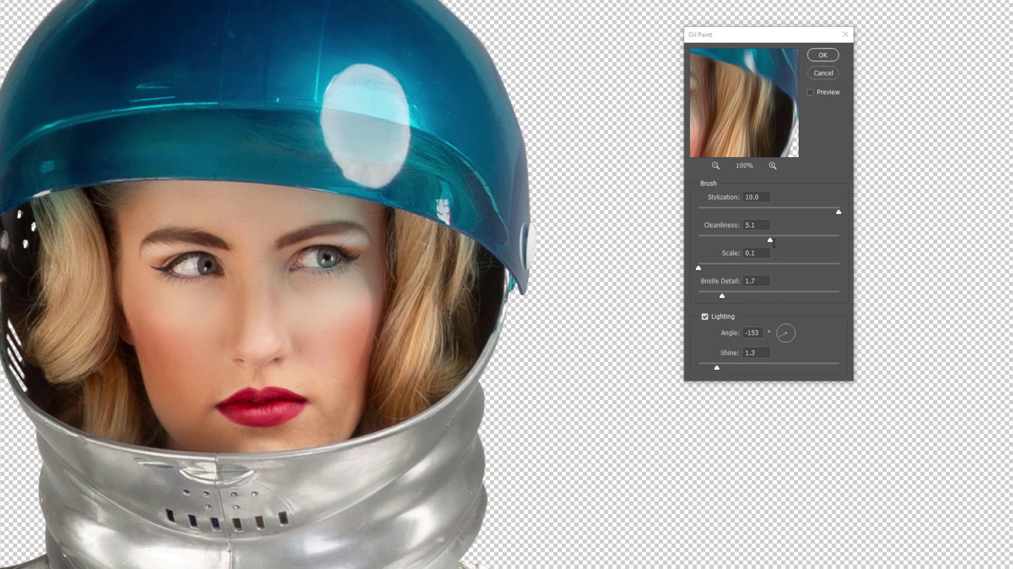
drag(770, 239, 797, 240)
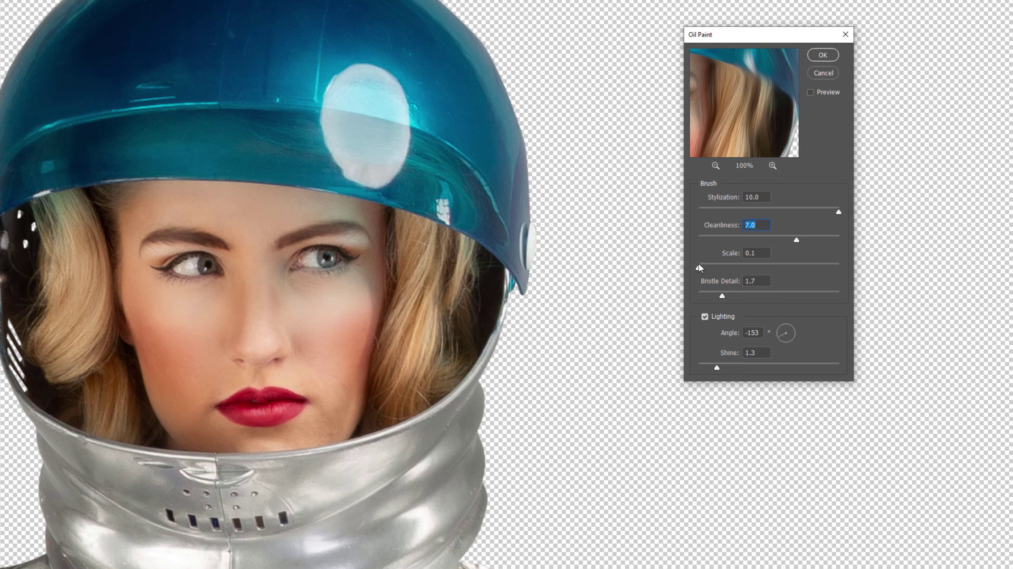
drag(705, 296, 748, 295)
click(826, 56)
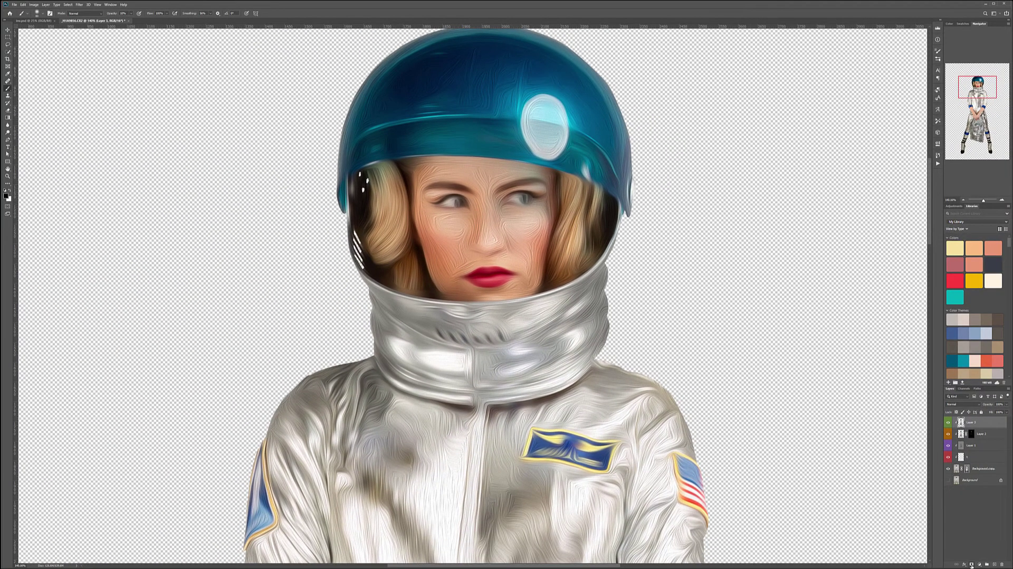
Hide the oil paint layer with a black mask and paint the effect back in white over the hair.
alt+click(971, 565)
key(x)
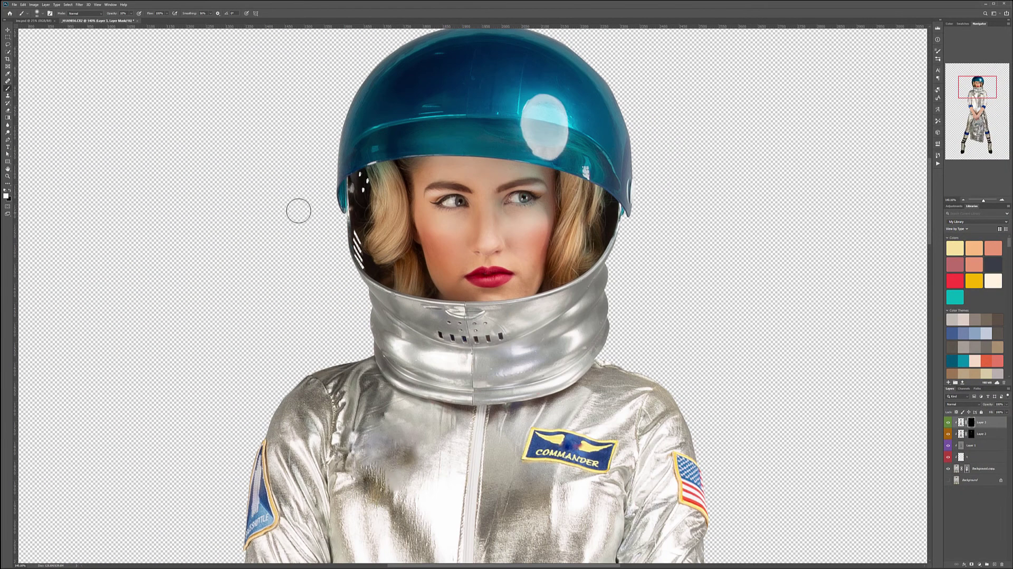
drag(362, 184, 371, 180)
scroll(464, 227, up, 3)
scroll(459, 209, up, 1)
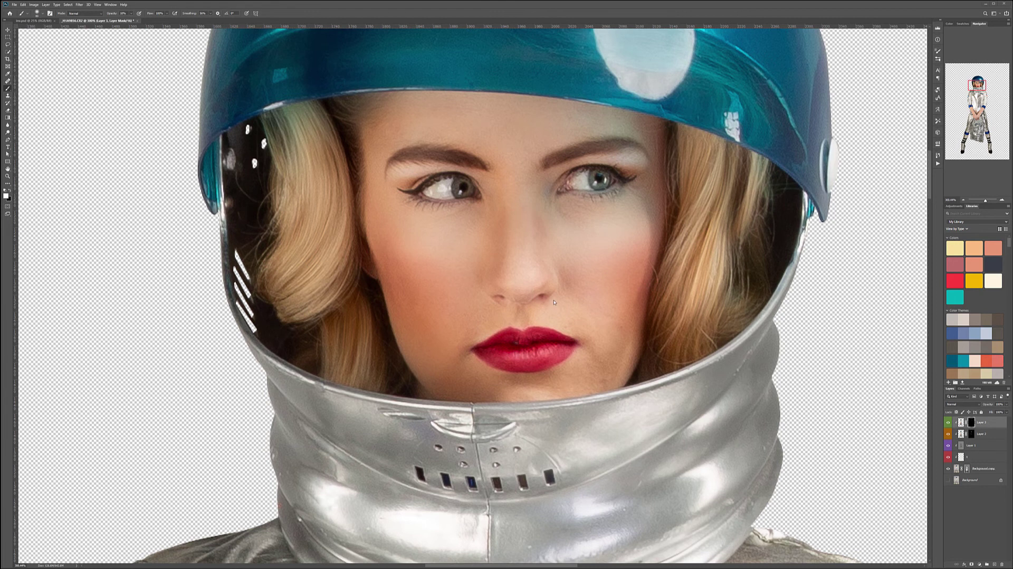
scroll(553, 301, down, 2)
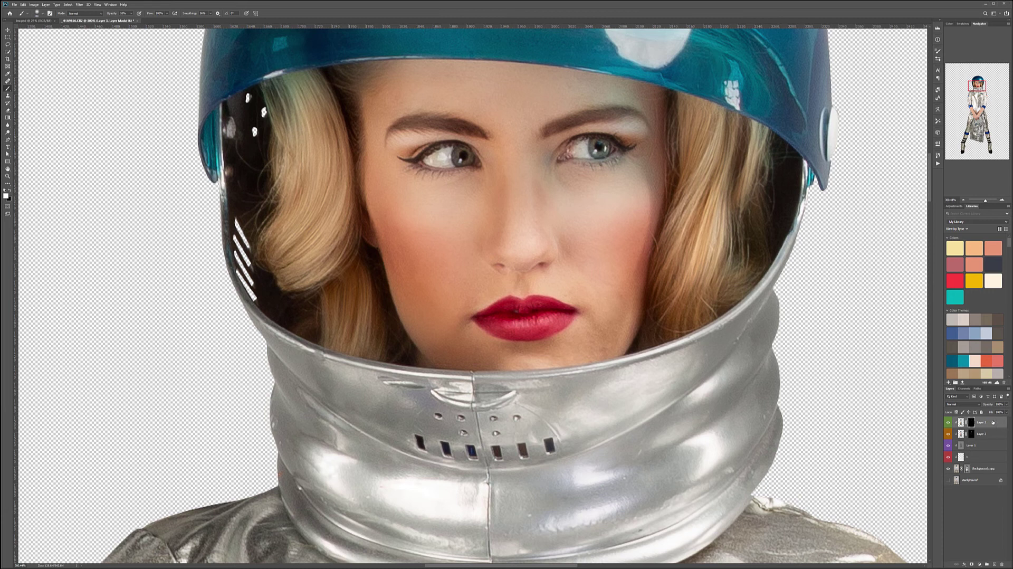
Stamp the visible layers into another clipped layer at the top and give it a yellow colour label.
key(ctrl+alt+shift+e)
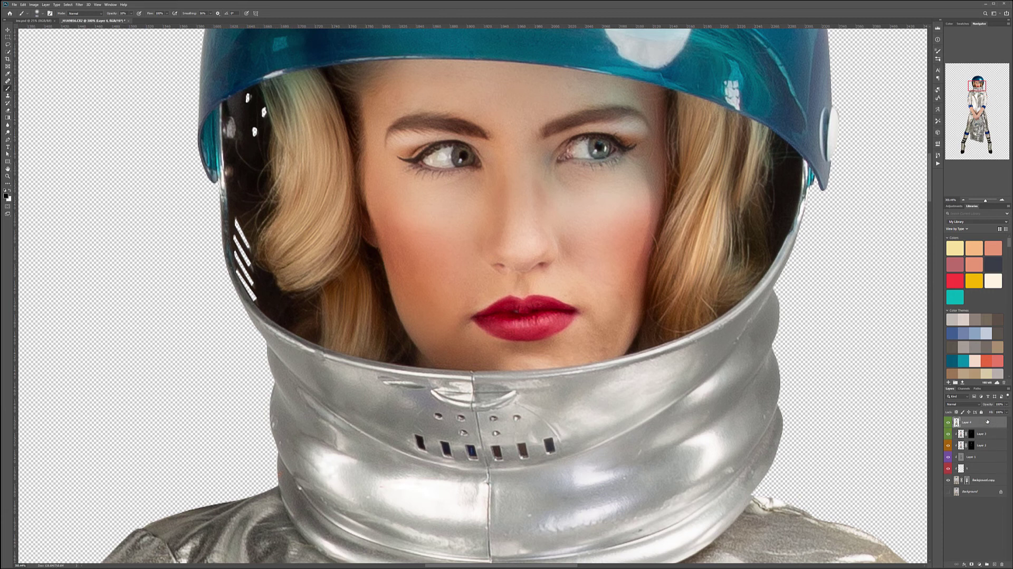
right_click(988, 422)
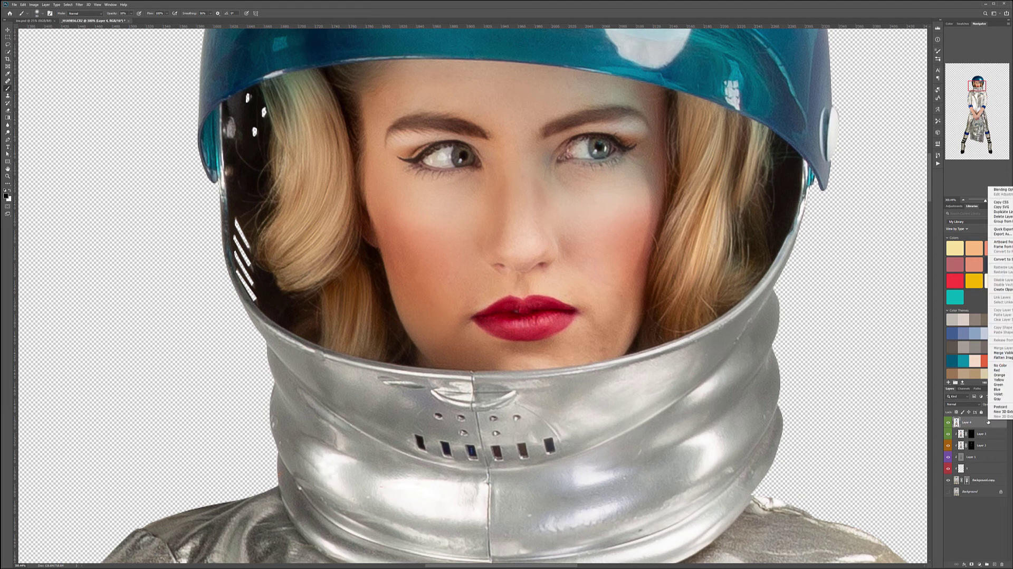
click(1011, 382)
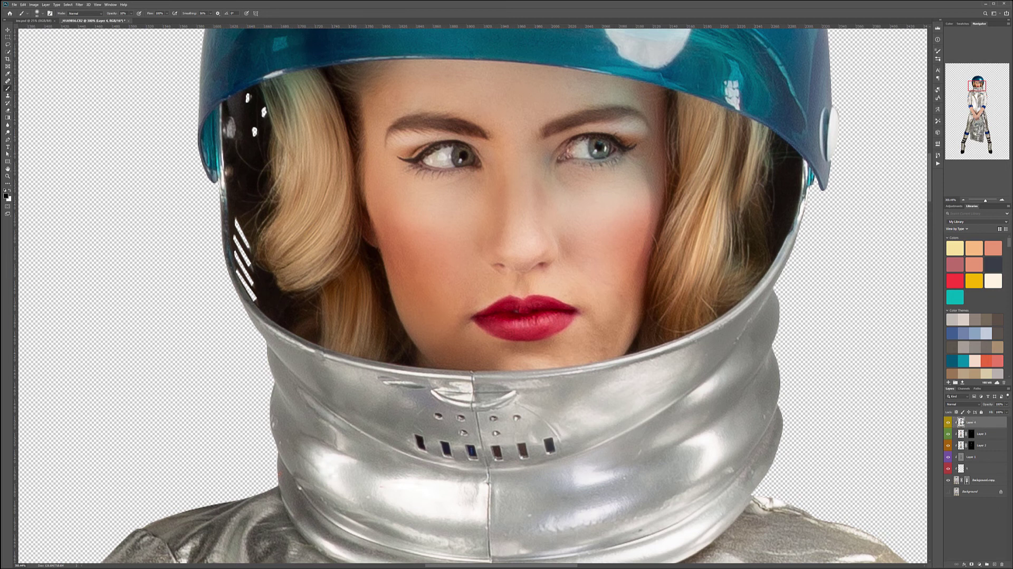
Convert the yellow-labelled layer to black and white, raising Reds and Yellows to brighten the skin and lips and adjusting Cyans and Blues.
click(80, 5)
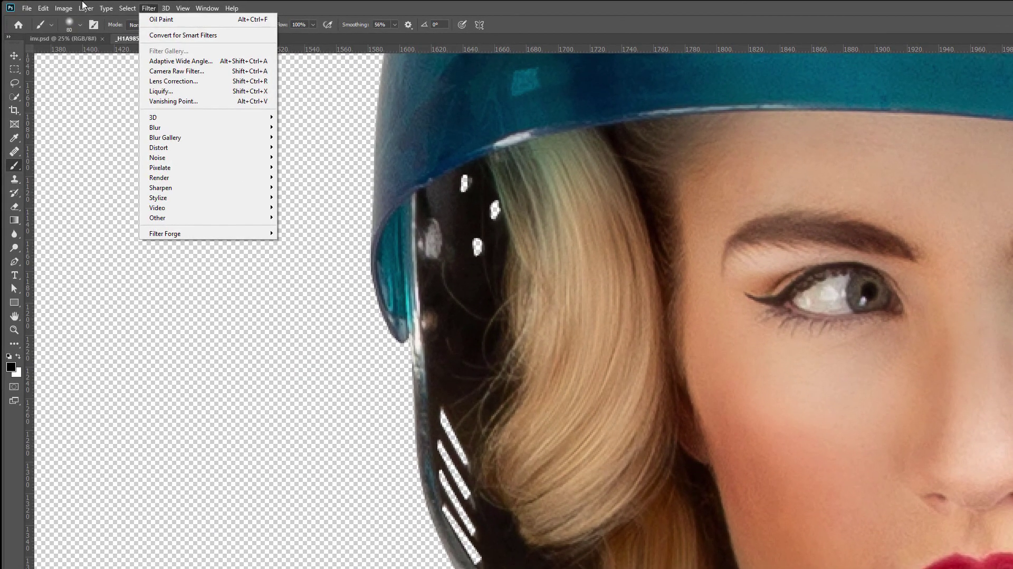
mouse_move(64, 8)
mouse_move(80, 35)
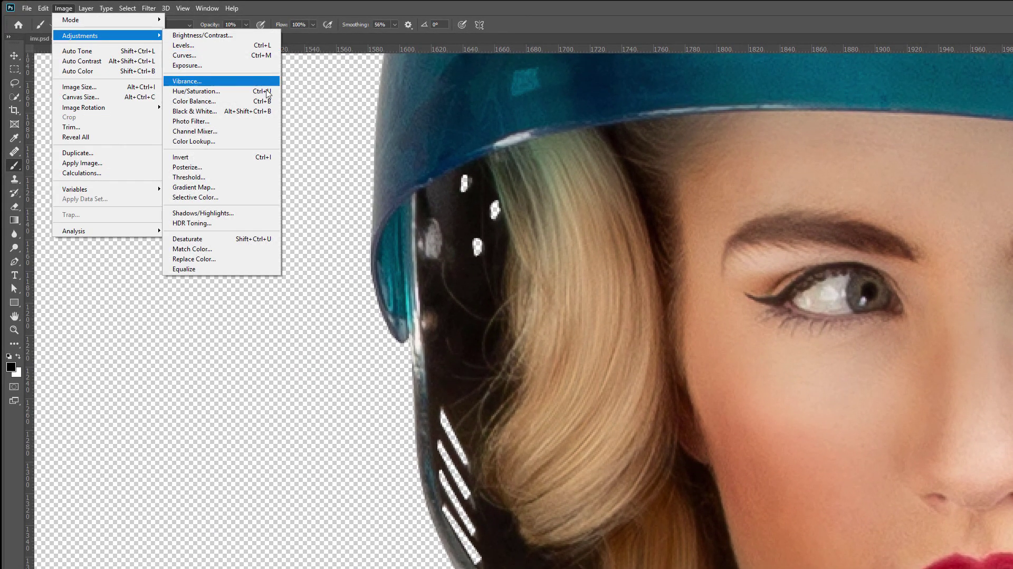
click(194, 110)
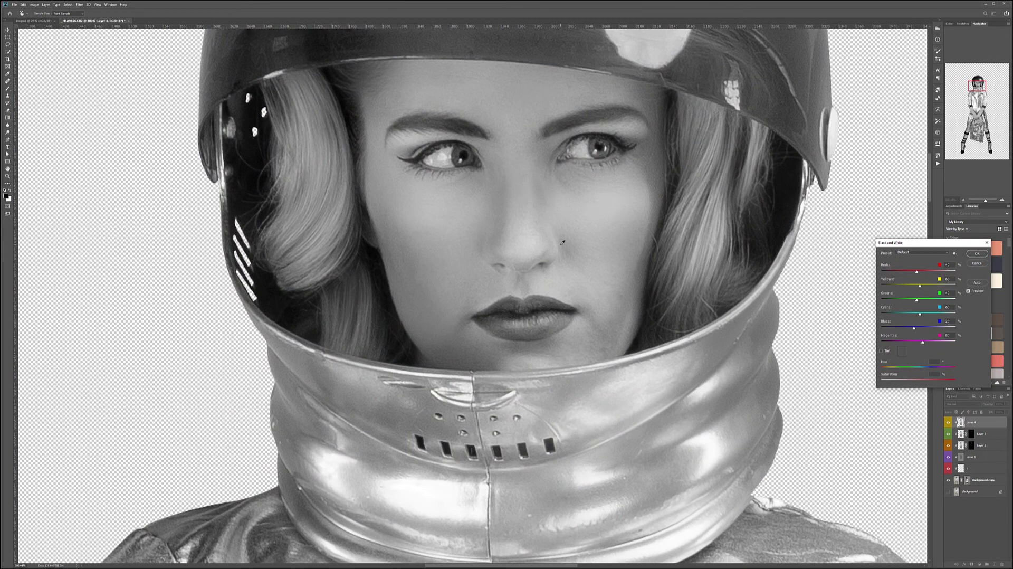
alt+scroll(562, 242, down, 5)
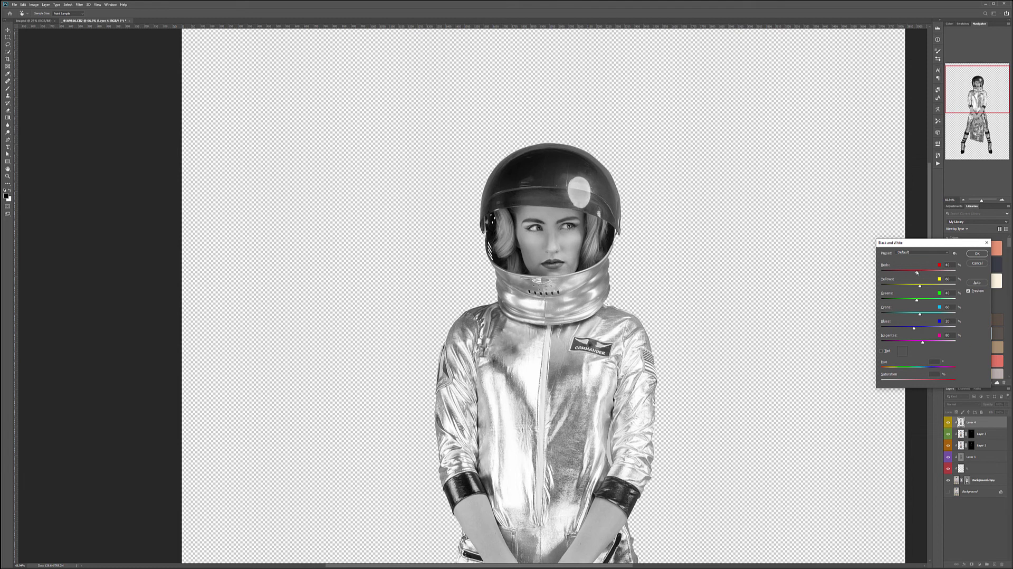
mouse_move(895, 272)
mouse_down()
mouse_move(883, 272)
mouse_move(915, 273)
mouse_up()
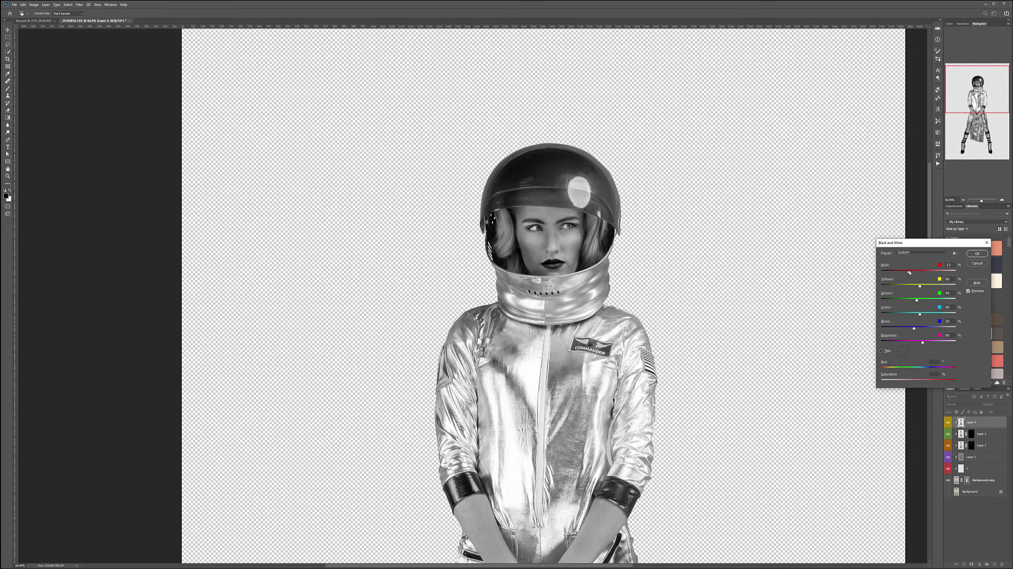
drag(927, 272, 919, 314)
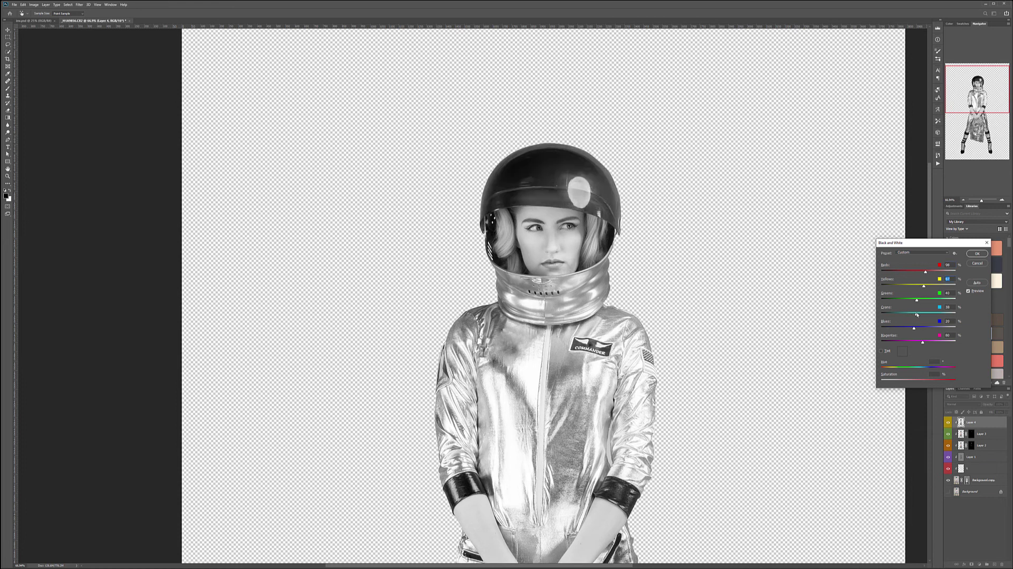
mouse_move(907, 329)
mouse_down()
mouse_move(931, 327)
mouse_move(923, 327)
mouse_up()
click(973, 253)
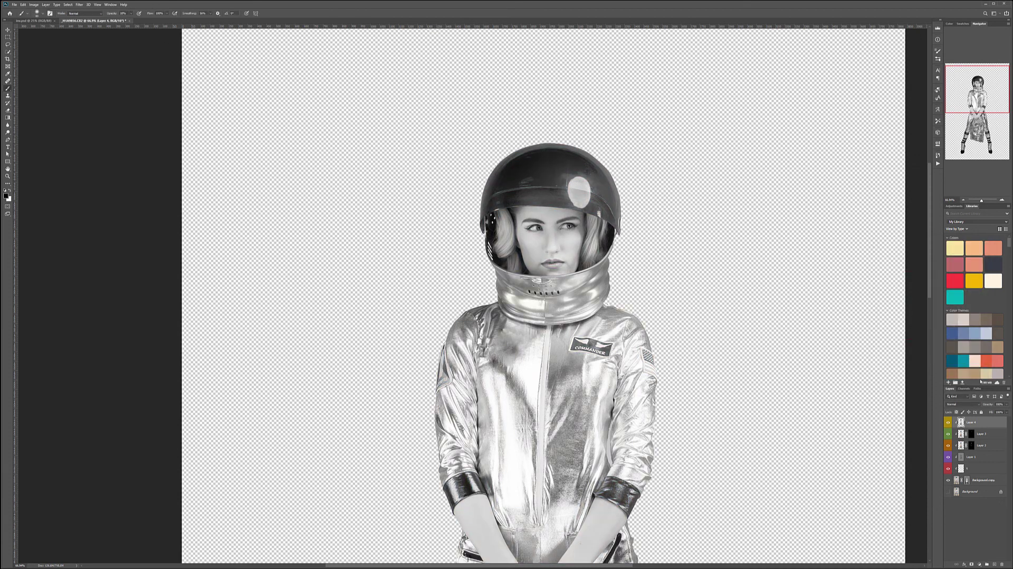
Try the Soft Light blend mode on the black-and-white layer and return it to Normal.
click(965, 405)
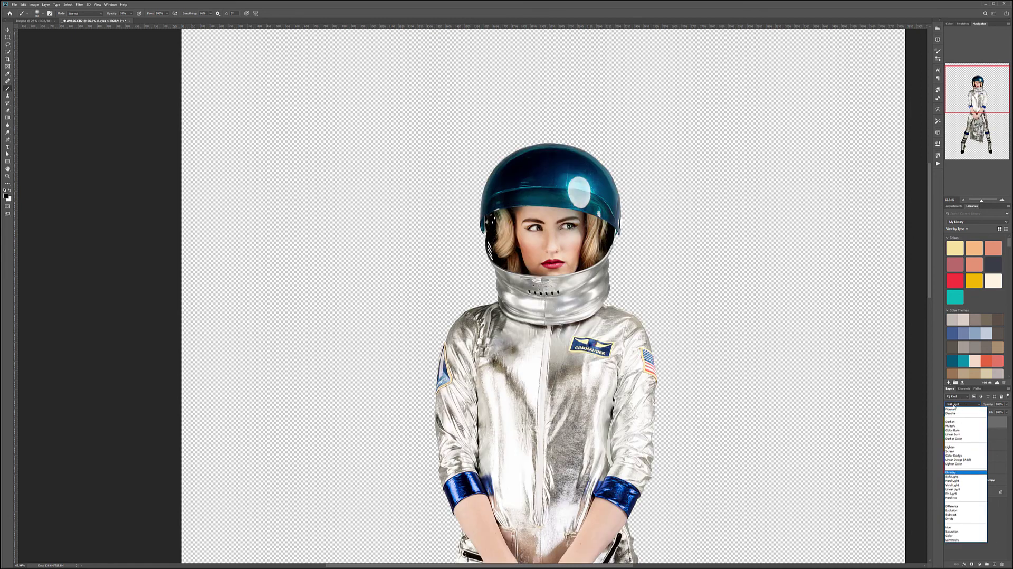
click(956, 410)
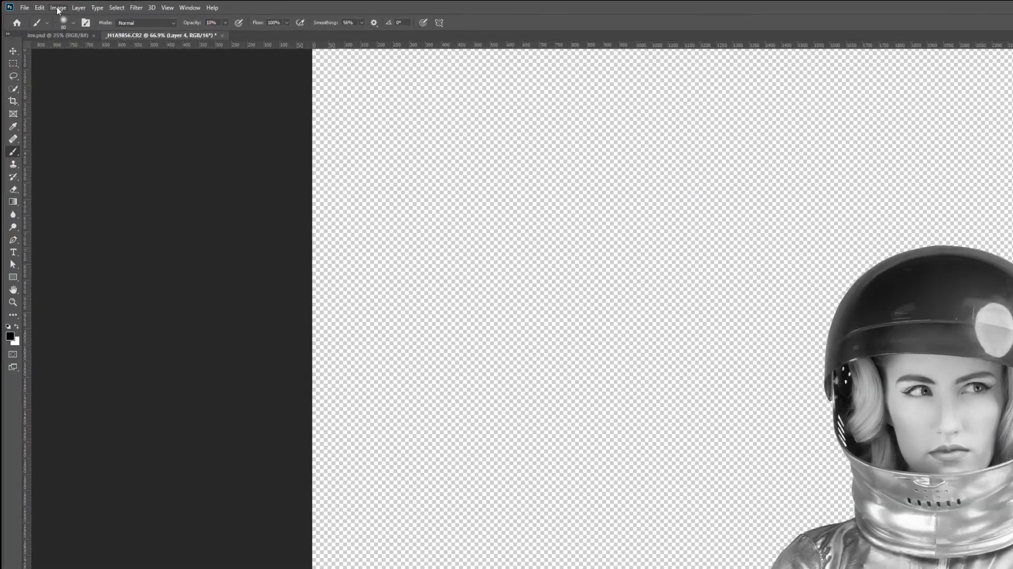
Start a Shadows/Highlights adjustment on the black-and-white layer with extended options, setting both the shadow and highlight Radius to 10 px.
click(56, 7)
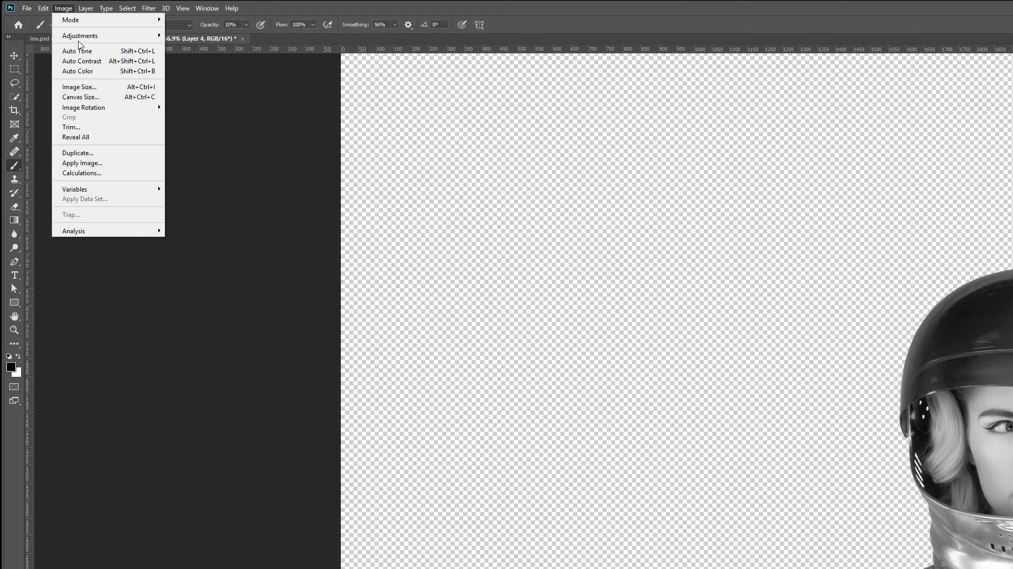
mouse_move(73, 33)
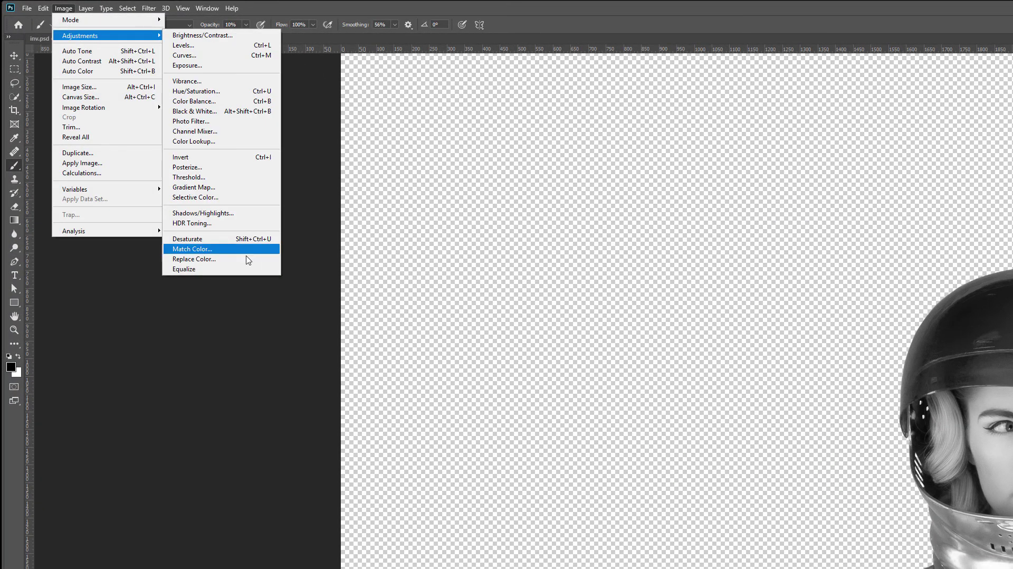
click(229, 213)
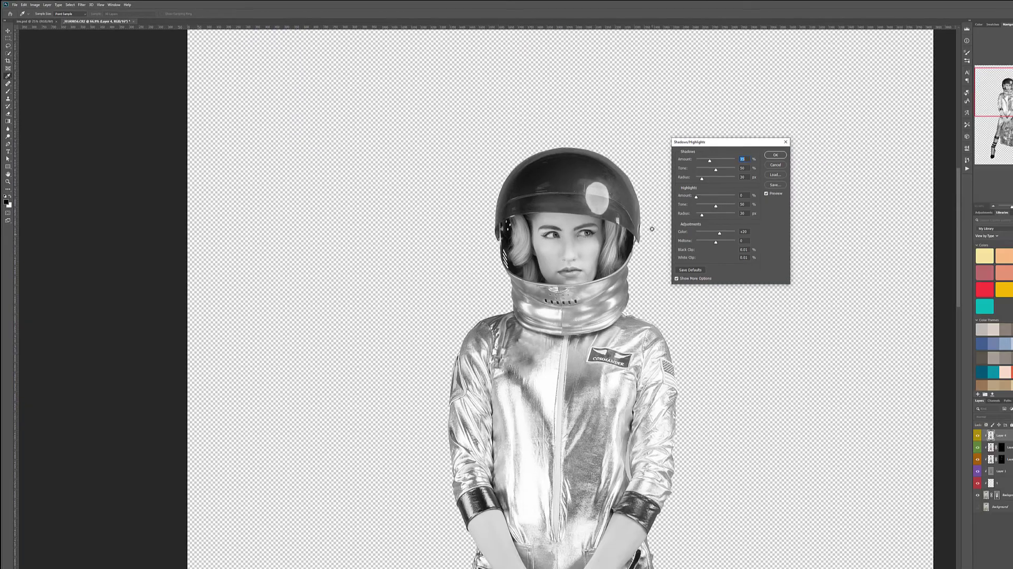
click(677, 278)
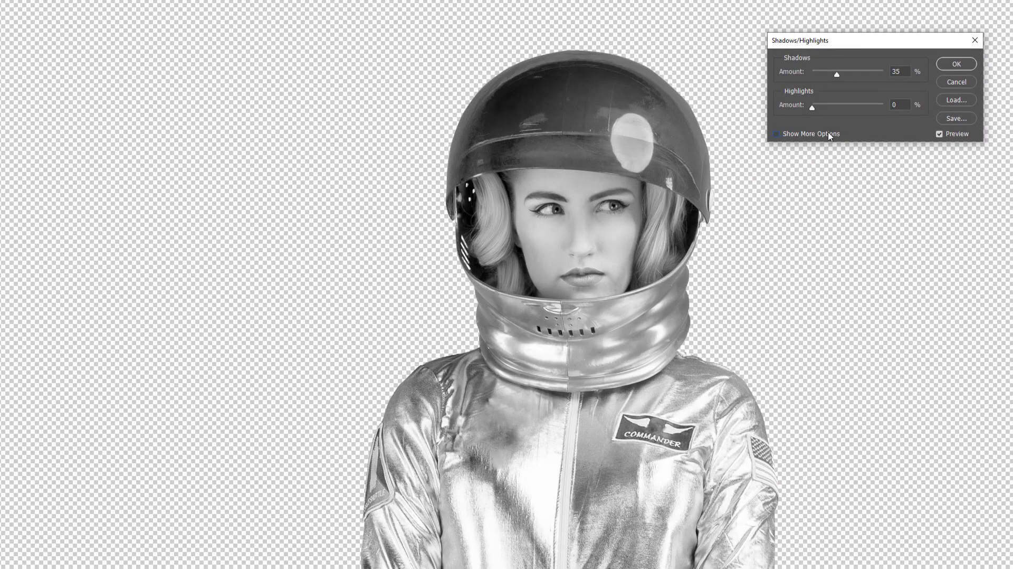
click(800, 135)
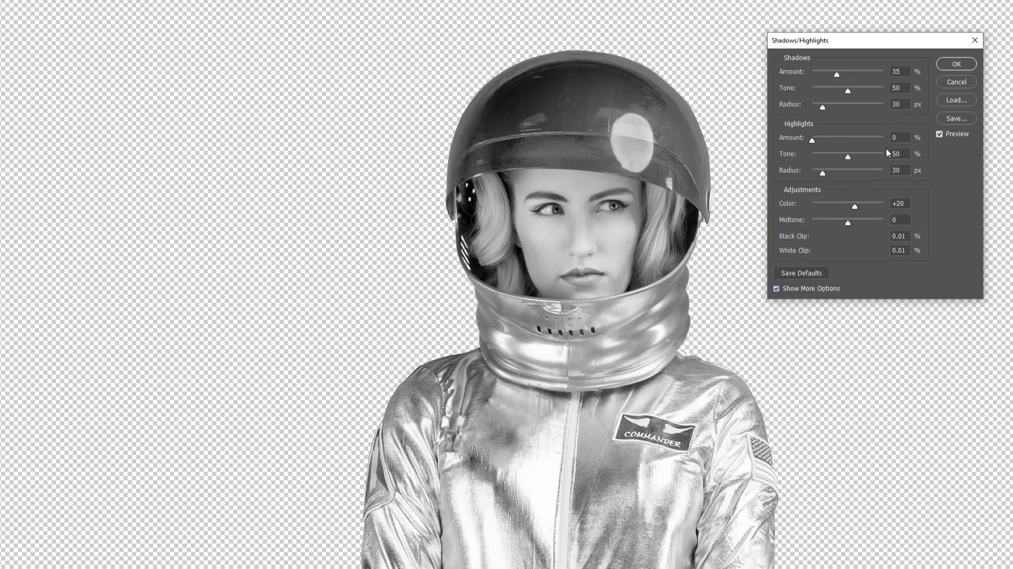
click(901, 105)
text(10)
click(906, 170)
text(10)
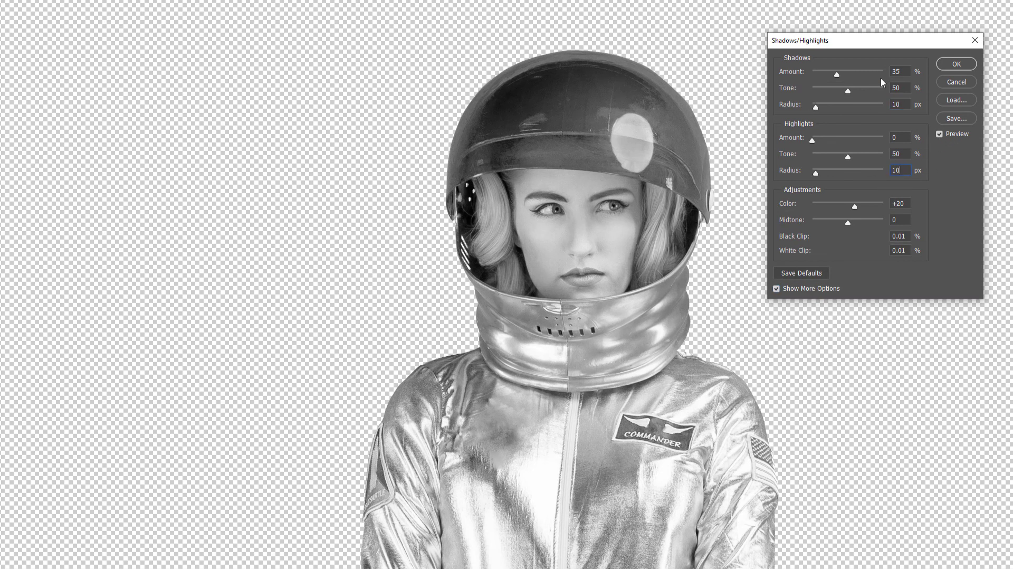
Set the shadow and highlight Amounts to 100%, lower both Tone values slightly, and apply the Shadows/Highlights adjustment.
drag(837, 75, 960, 69)
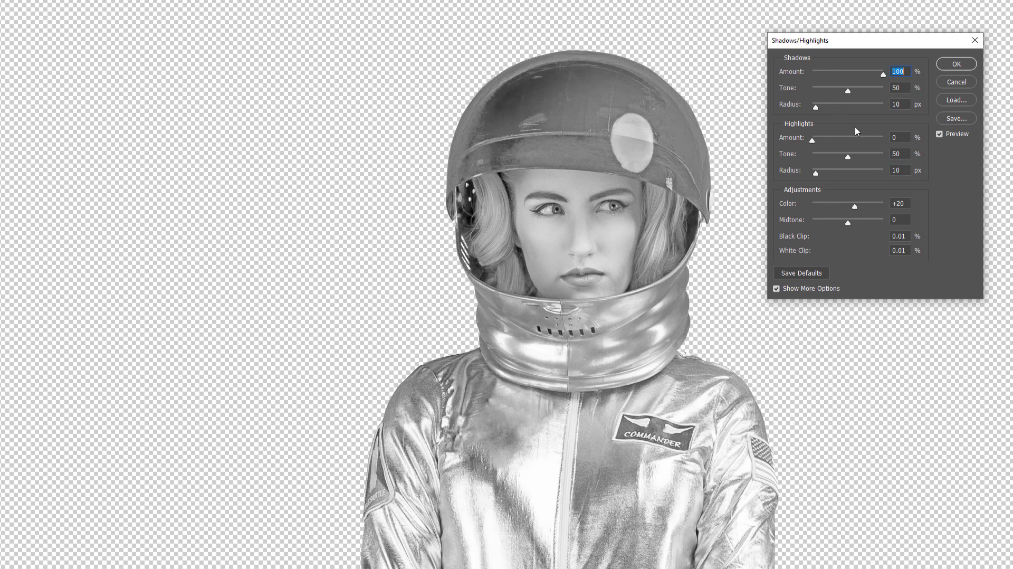
drag(813, 140, 986, 133)
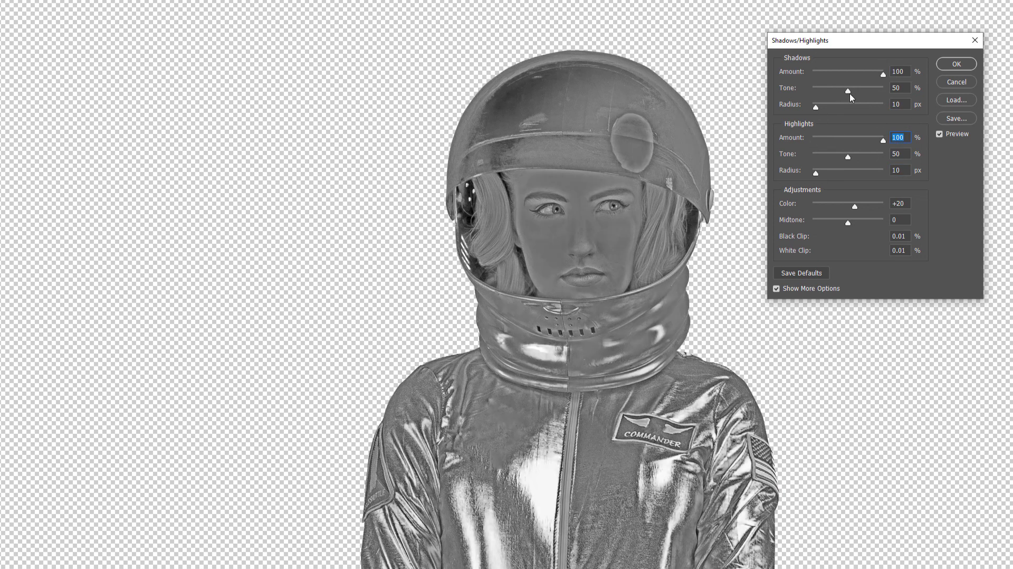
drag(844, 91, 840, 93)
drag(847, 156, 840, 157)
click(955, 64)
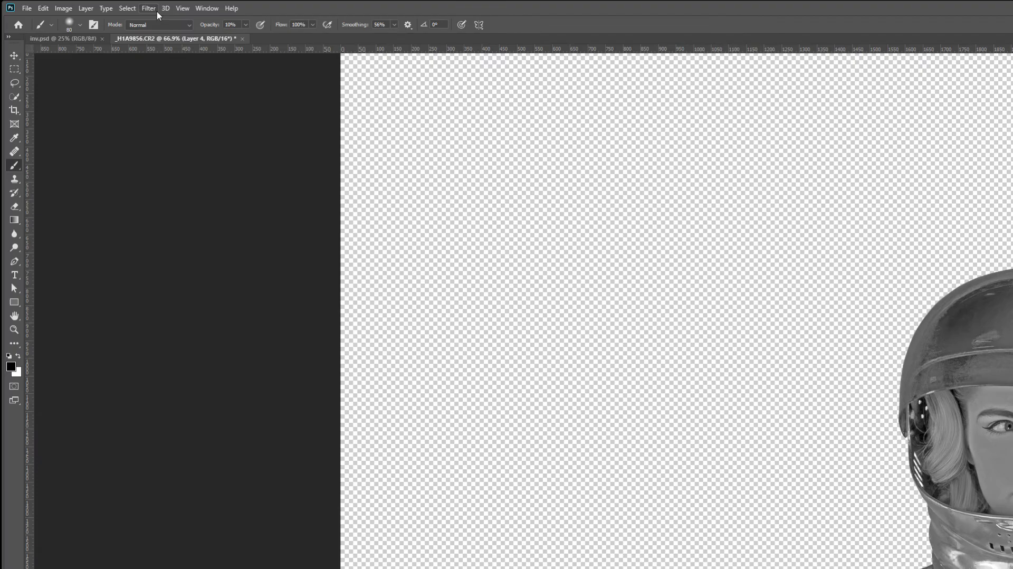
Sharpen the flattened grey layer with Unsharp Mask at a Radius of 1 pixel and an Amount reduced below 255%.
click(79, 5)
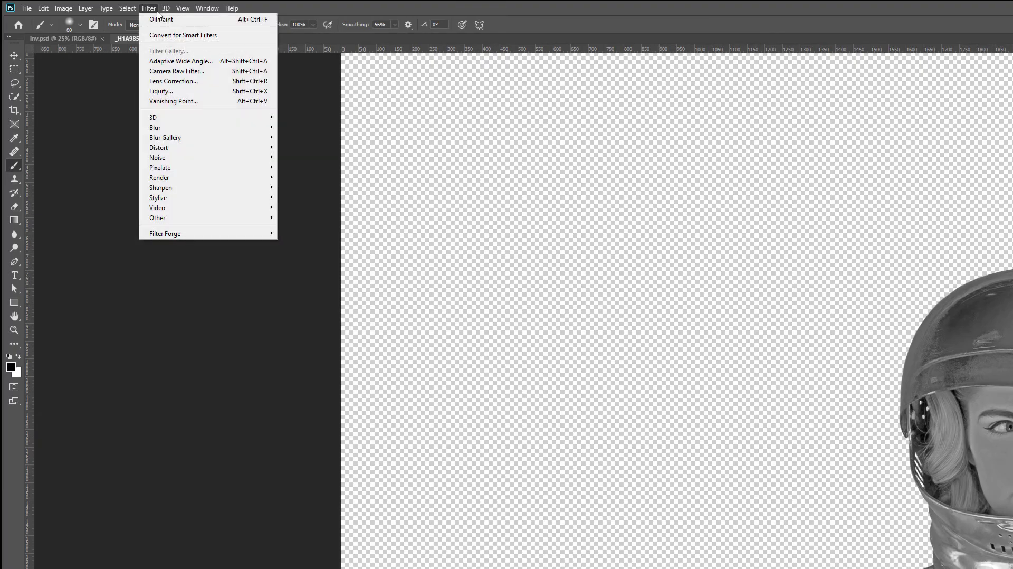
mouse_move(206, 198)
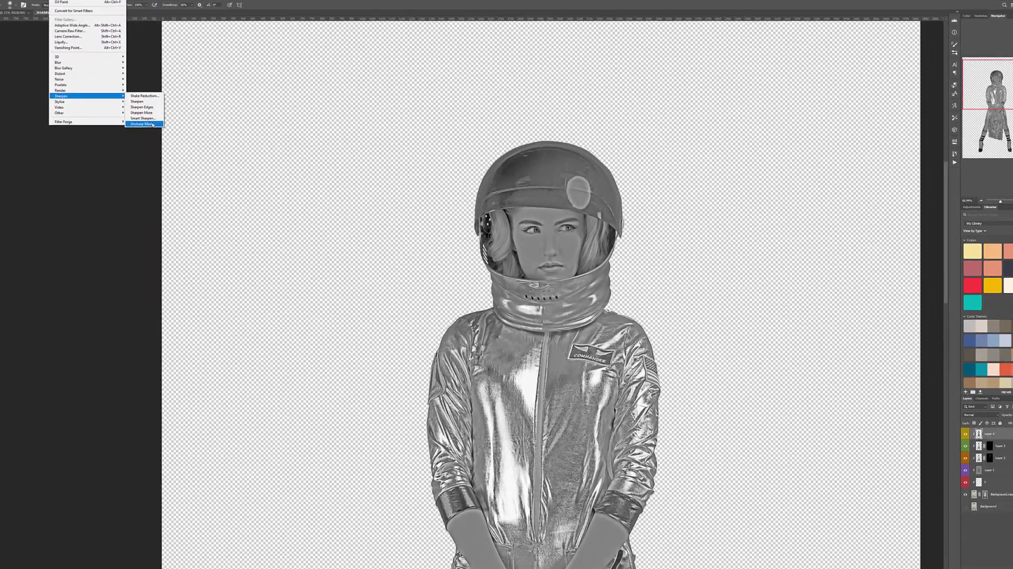
click(250, 201)
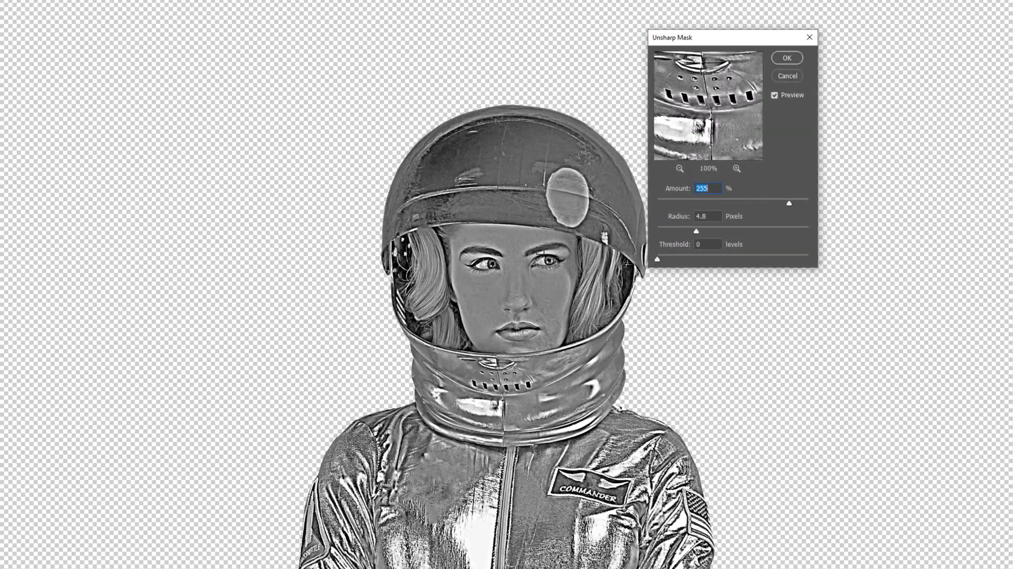
drag(696, 232, 671, 233)
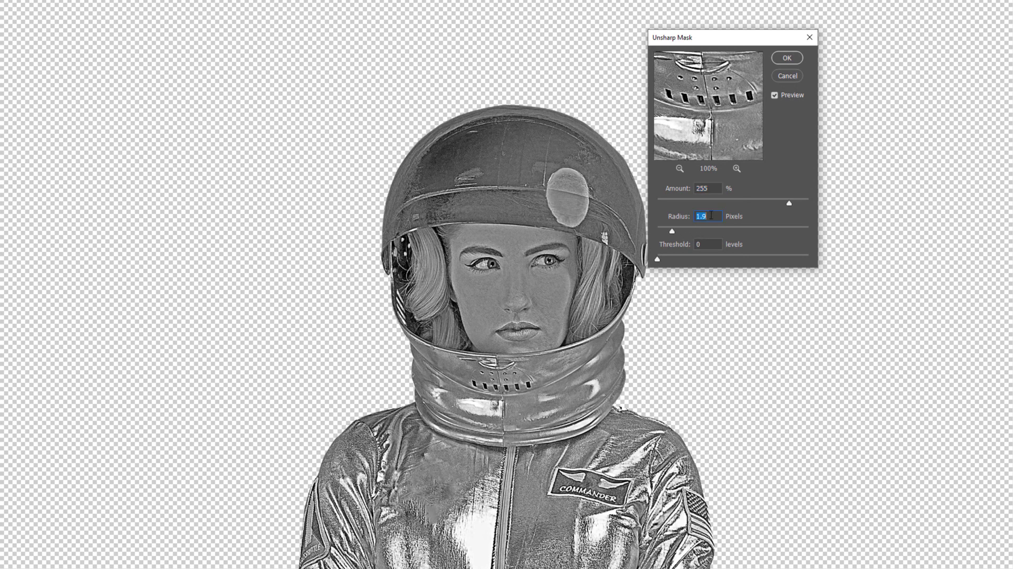
text(1)
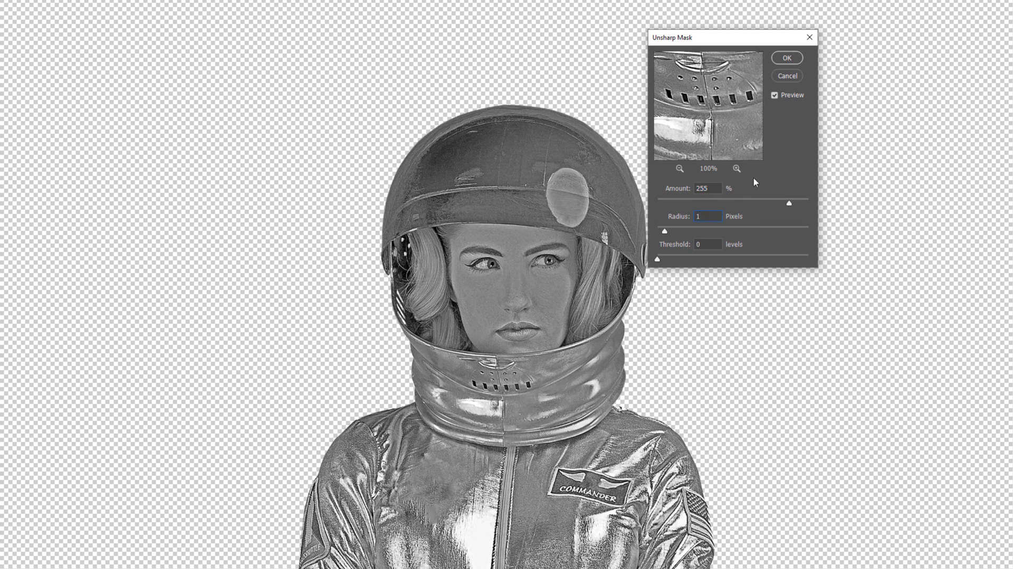
drag(789, 203, 746, 205)
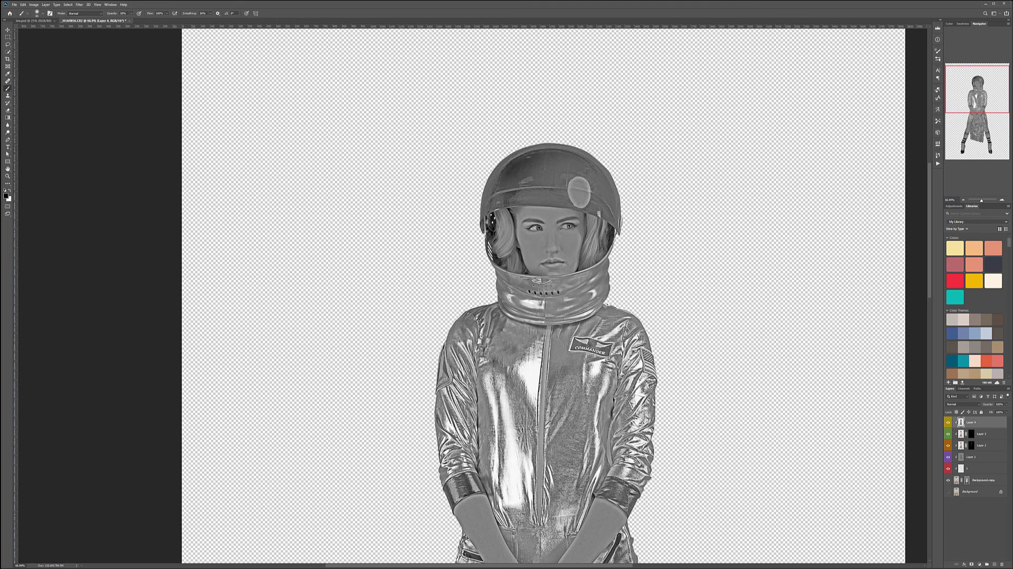
Blend the sharpened detail layer in Soft Light mode, compare the astronaut with and without it, and set its opacity to 22%.
click(977, 404)
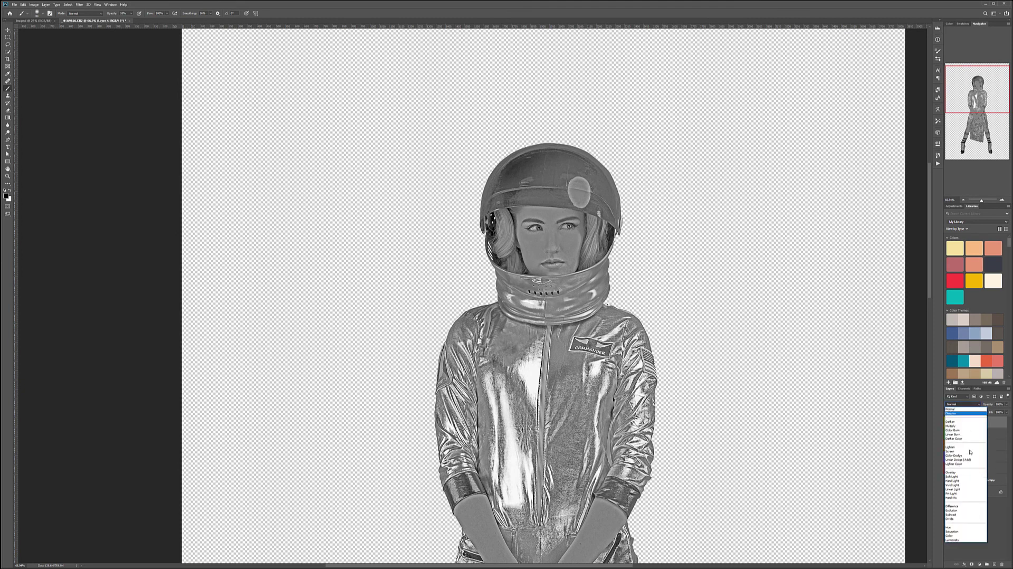
click(961, 476)
click(948, 423)
click(947, 422)
click(947, 423)
click(948, 423)
click(947, 423)
click(947, 423)
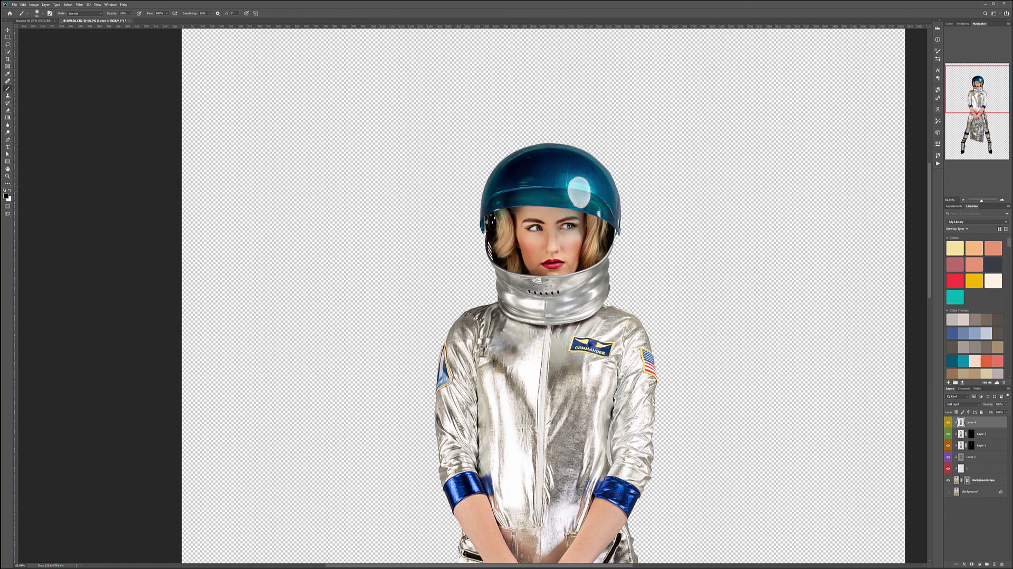
click(1006, 405)
drag(982, 412, 985, 412)
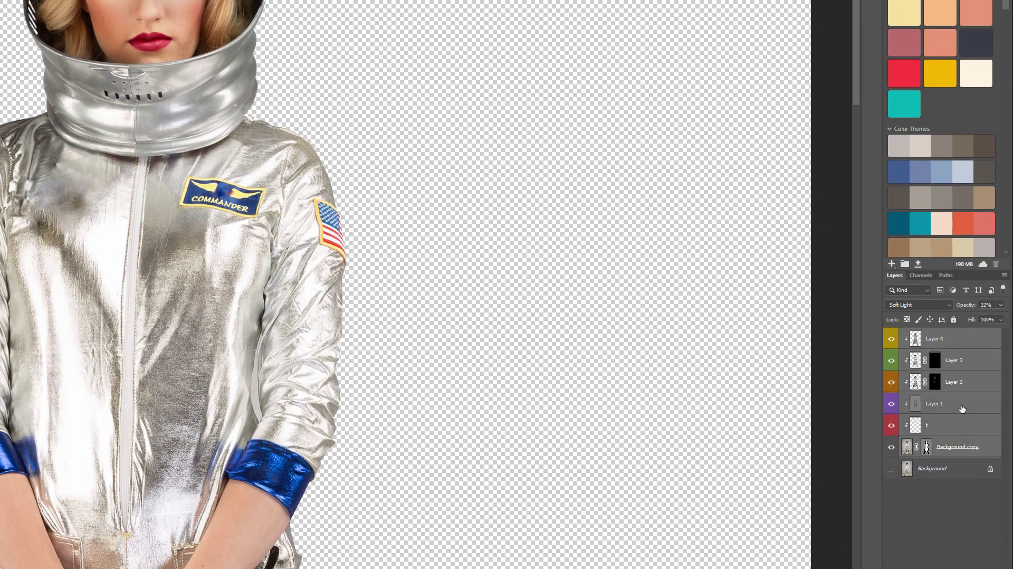
Group the background copy with all its clipped retouching layers and name the group Model.
key(ctrl+g)
double_click(931, 336)
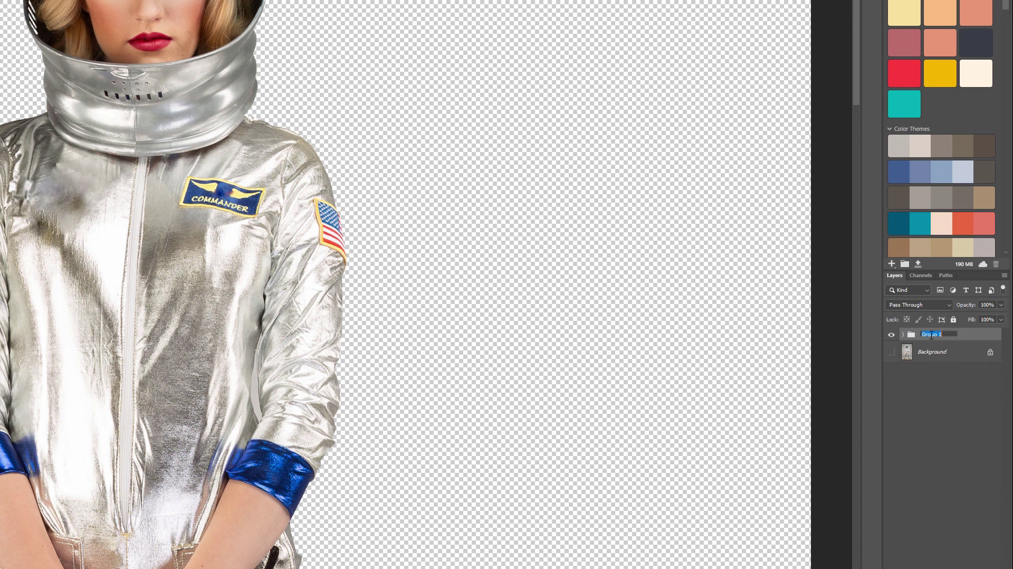
text(Model)
Give the Model group a red colour label and convert it to a smart object.
click(963, 336)
right_click(963, 336)
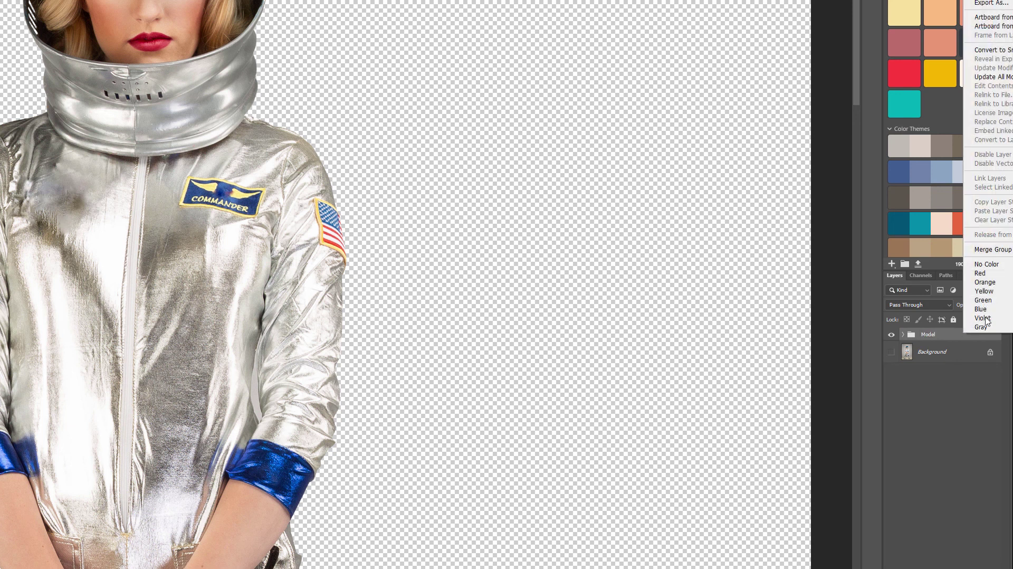
click(980, 272)
right_click(973, 336)
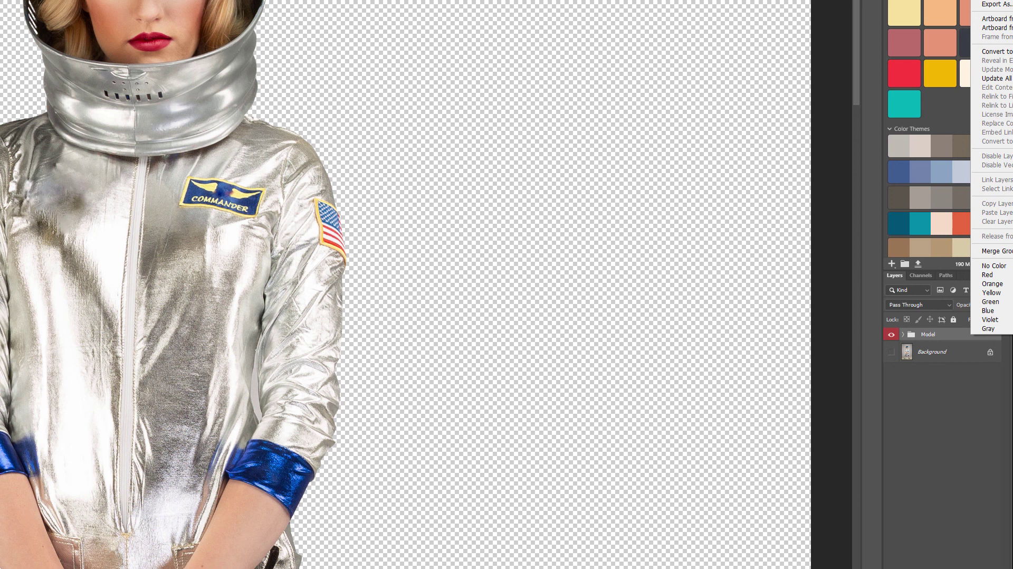
click(996, 51)
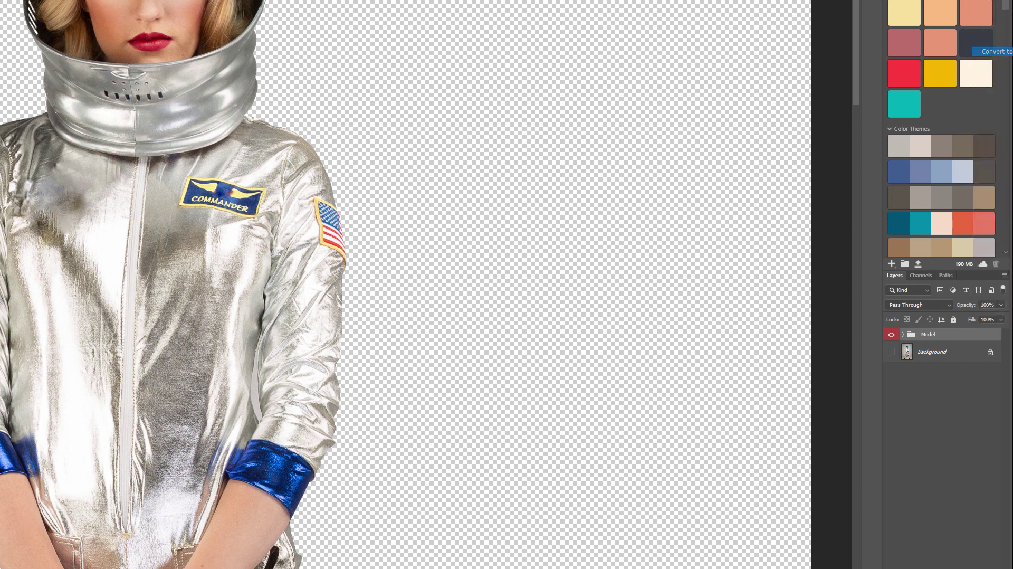